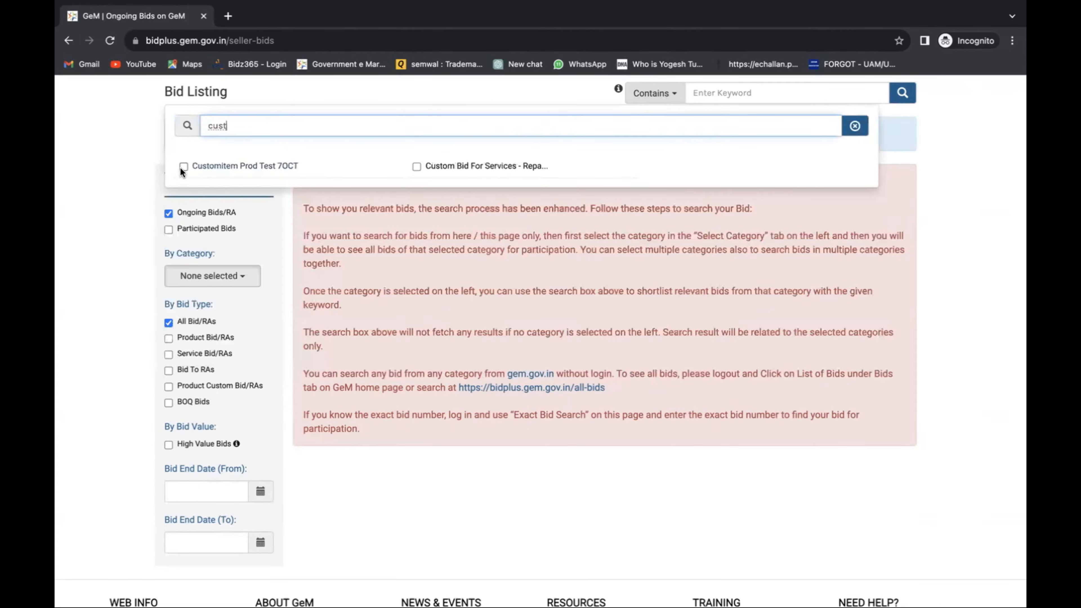
- Filter the bid listing by the category Customitem Prod Test 7OCT
click(182, 166)
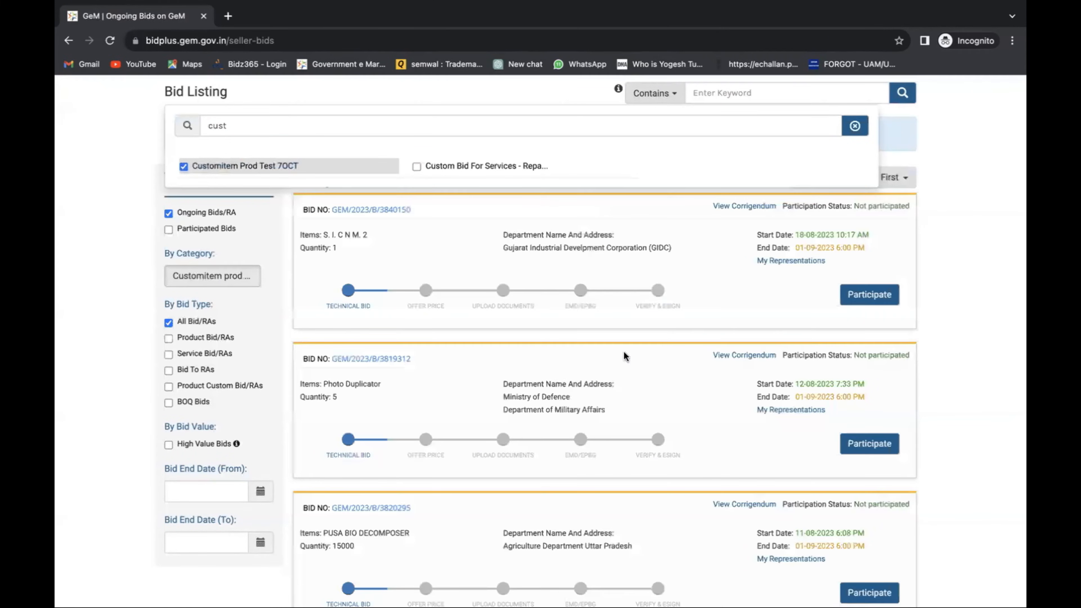
click(57, 228)
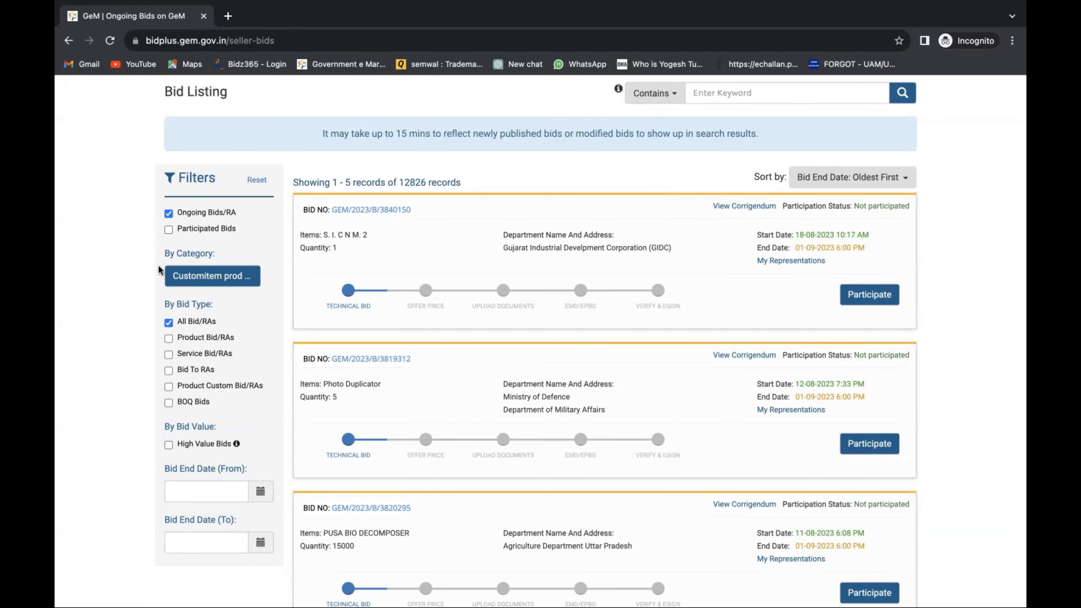
- Examine the requirements in bid documents from the filtered list, starting with PUSA BIO DECOMPOSER, and return to the bid listing
scroll(503, 389, down, 6)
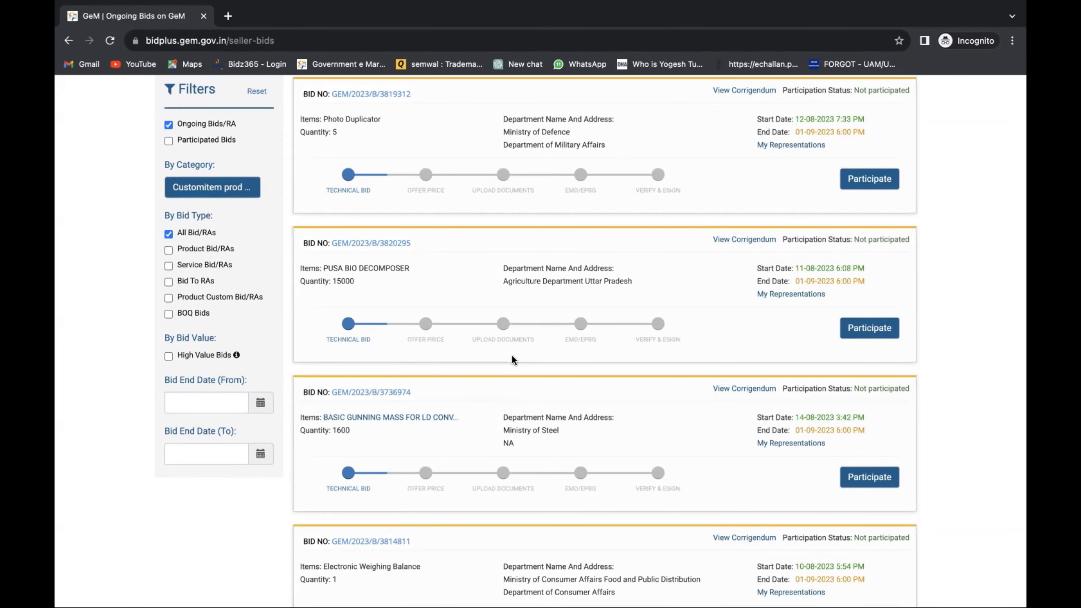
click(386, 245)
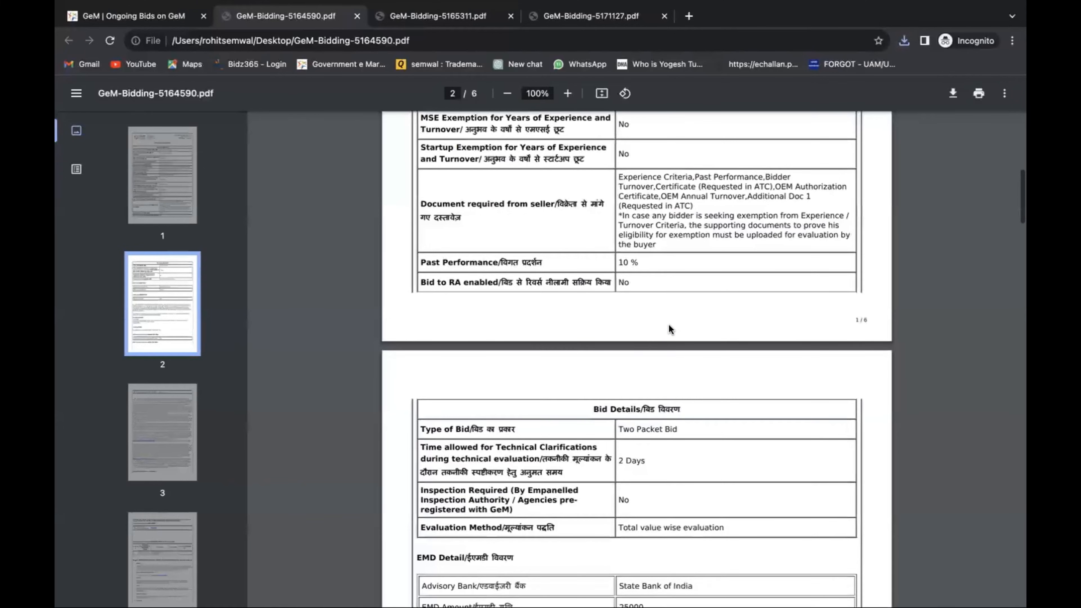
scroll(669, 328, down, 3)
click(140, 16)
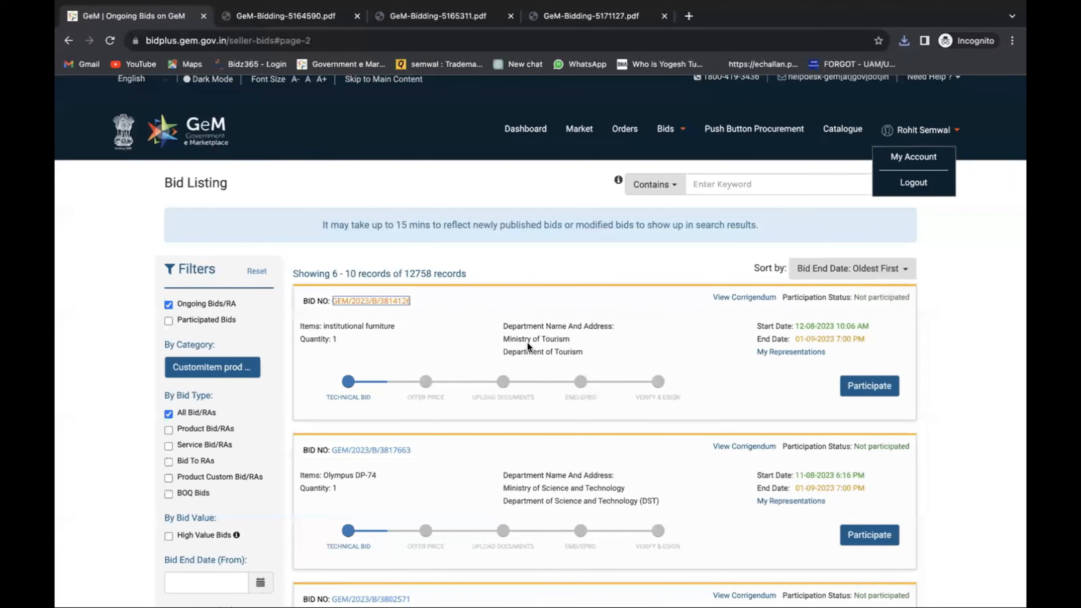
- Open the bid document for the Olympus DP-74 bid, examine its bid details, and return to the bid listing
scroll(528, 342, down, 3)
scroll(528, 342, down, 2)
click(398, 235)
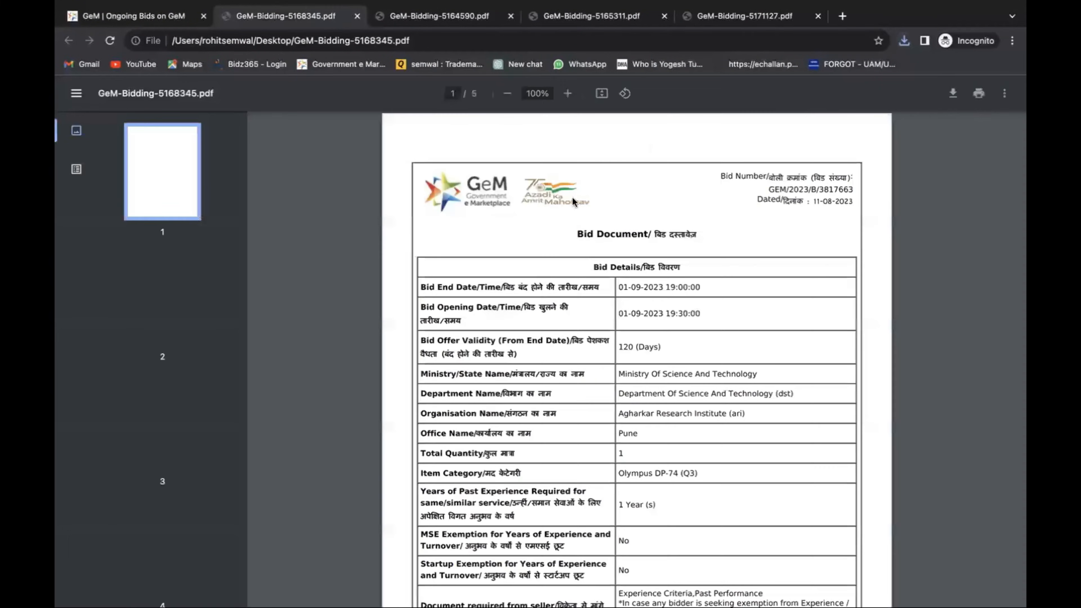
scroll(637, 341, down, 3)
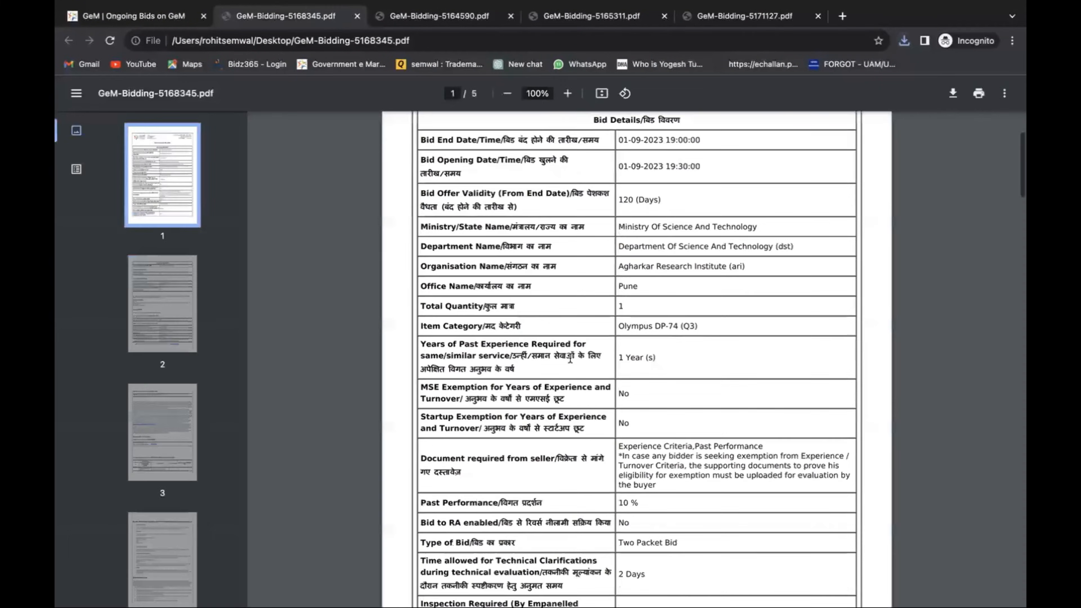
click(78, 17)
- Open the bid document for the Google Workspace for Education bid, examine its eligibility requirements, and return to the listing
scroll(397, 303, down, 6)
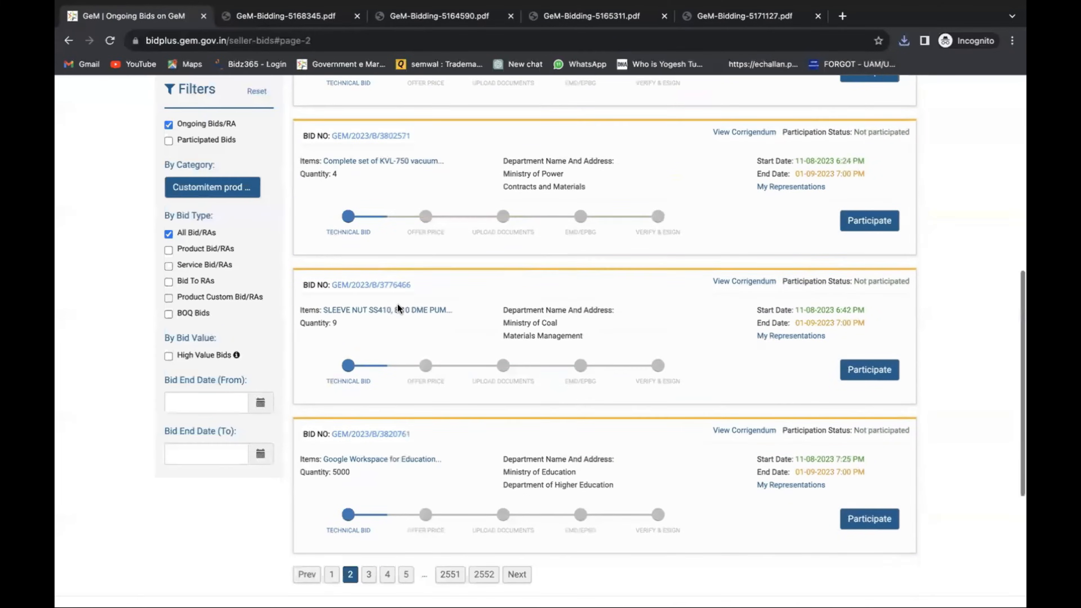
click(386, 368)
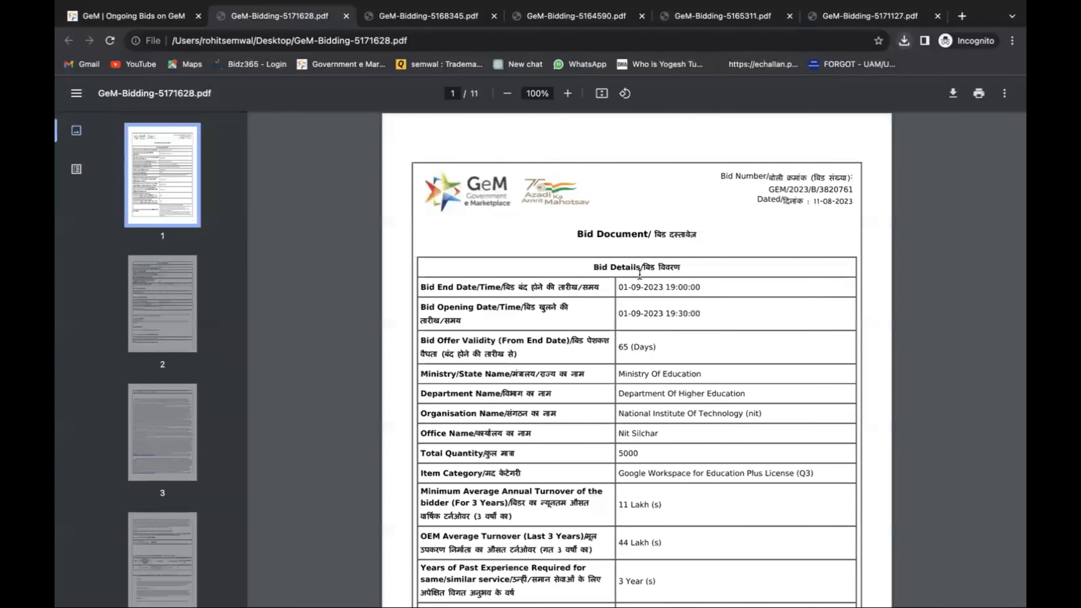
scroll(650, 277, down, 6)
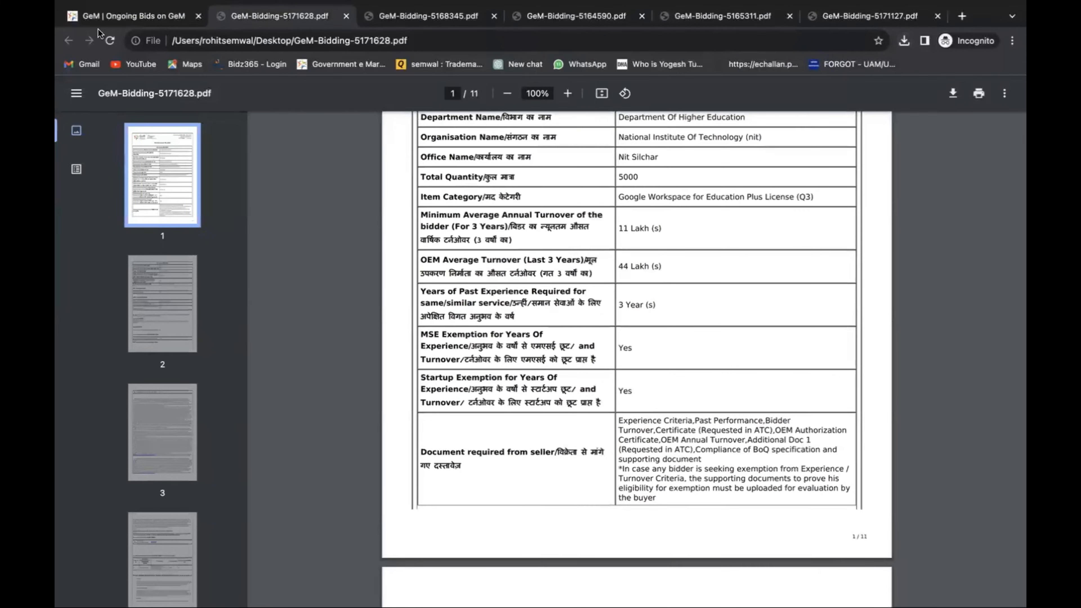
click(128, 16)
- Close the other bid documents, keeping GeM-Bidding-5171628.pdf, and start participating in the Google Workspace for Education bid
scroll(419, 347, down, 3)
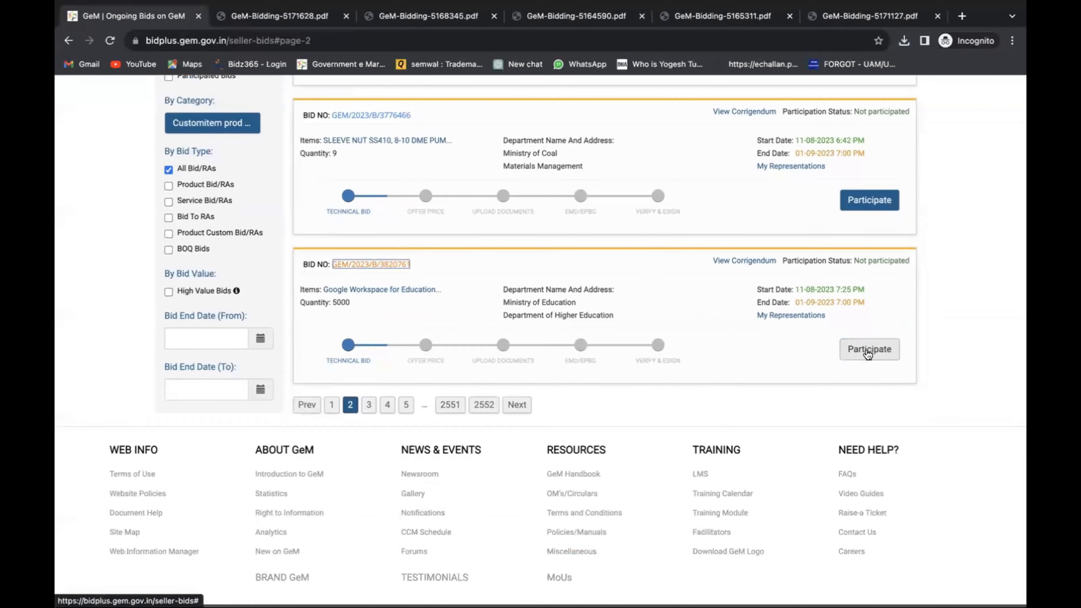
click(492, 36)
click(492, 36)
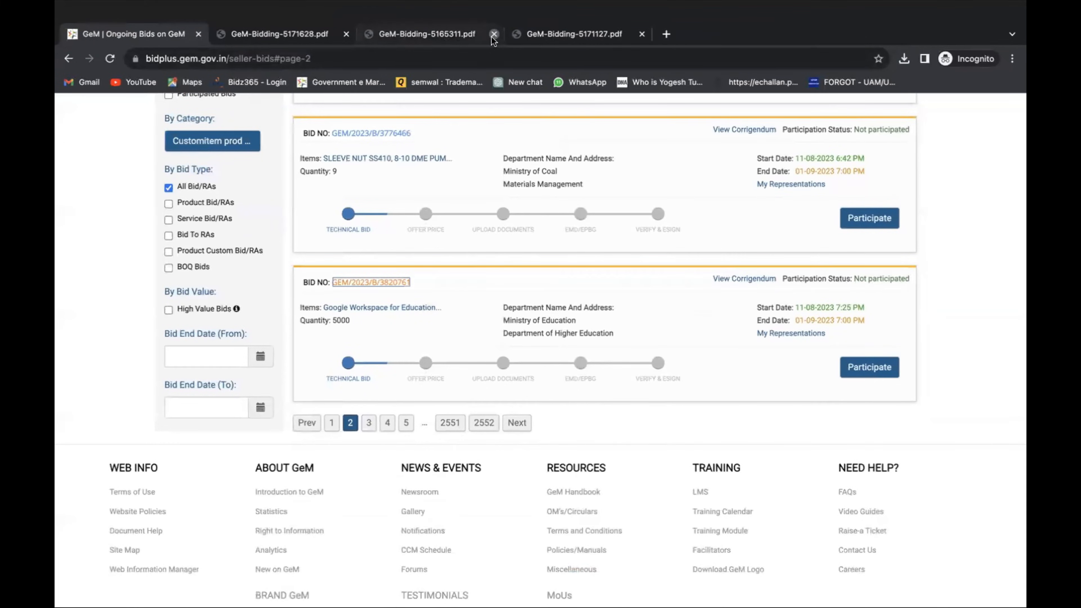
click(492, 36)
click(492, 37)
click(849, 348)
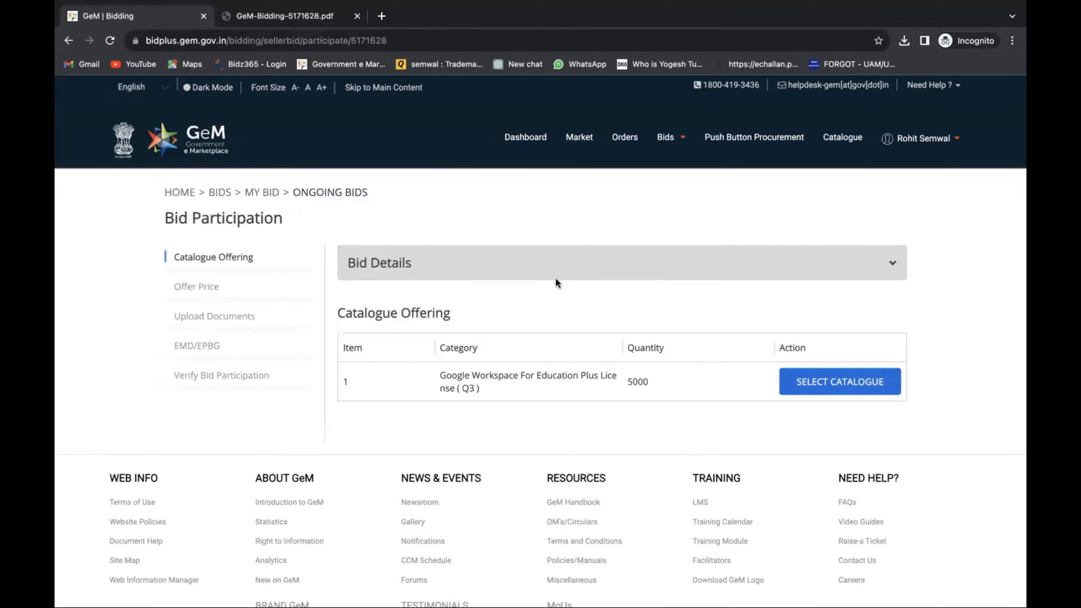
- Duplicate the bid participation page and open the ongoing bids listing in the copy
right_click(126, 15)
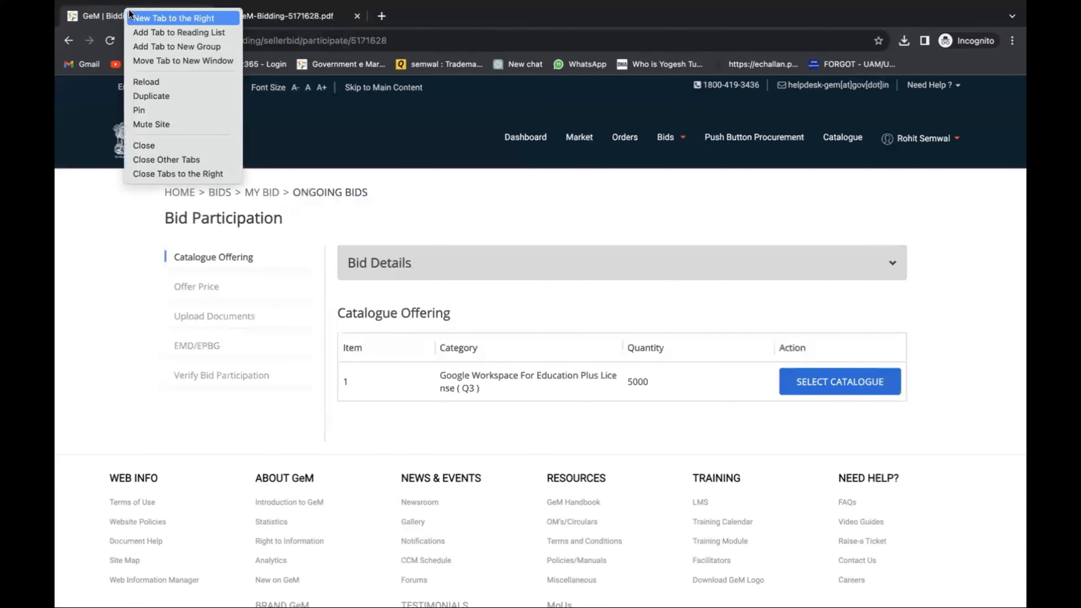
click(161, 91)
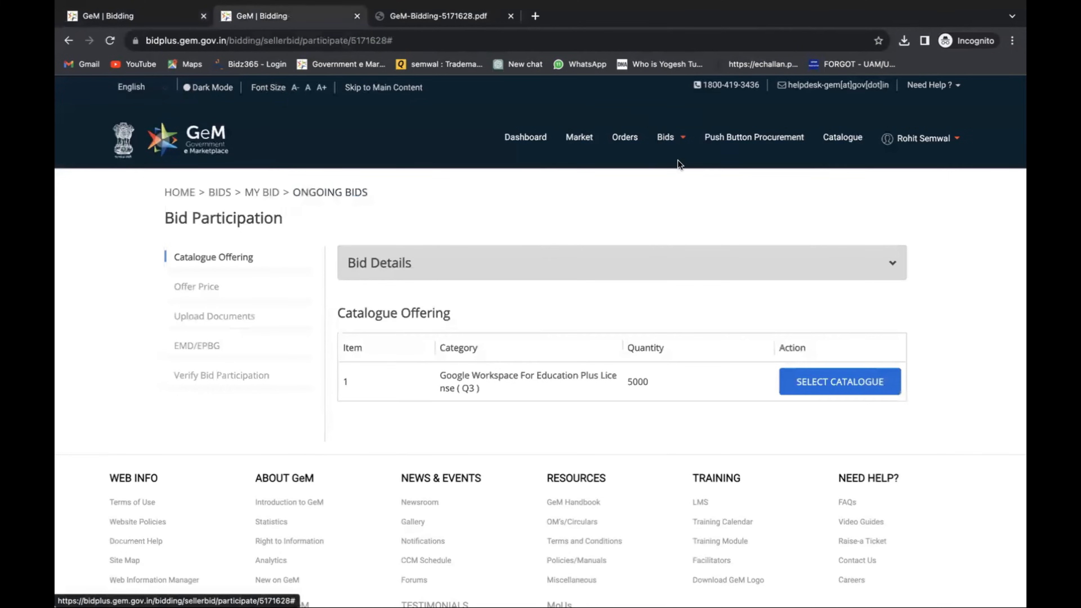
click(673, 149)
click(676, 164)
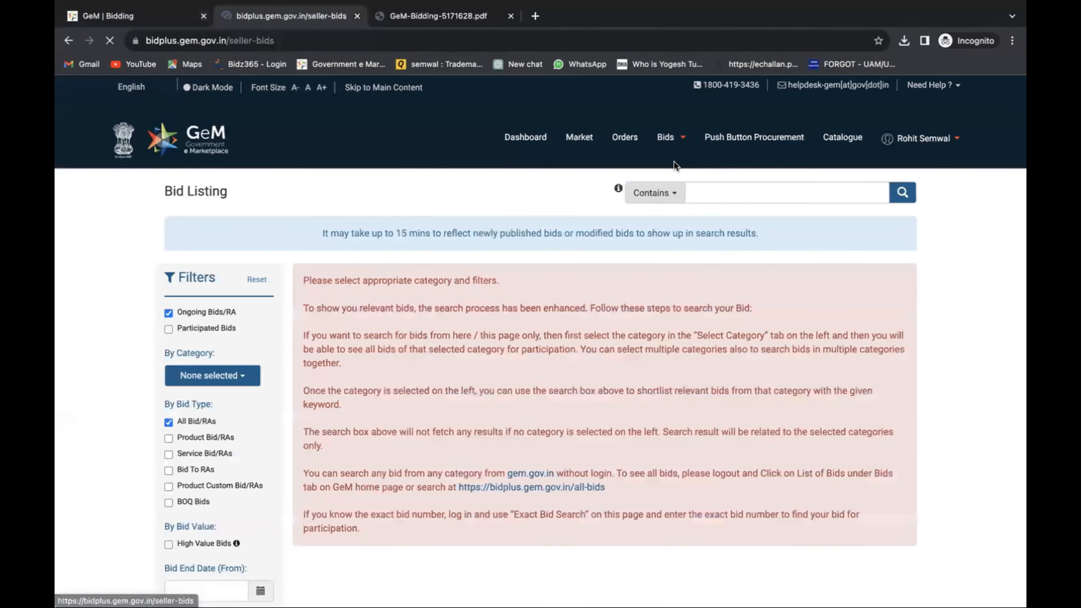
- Search the categories for "chair" and filter the bid listing by Revolving Chair (Version 2)
click(213, 375)
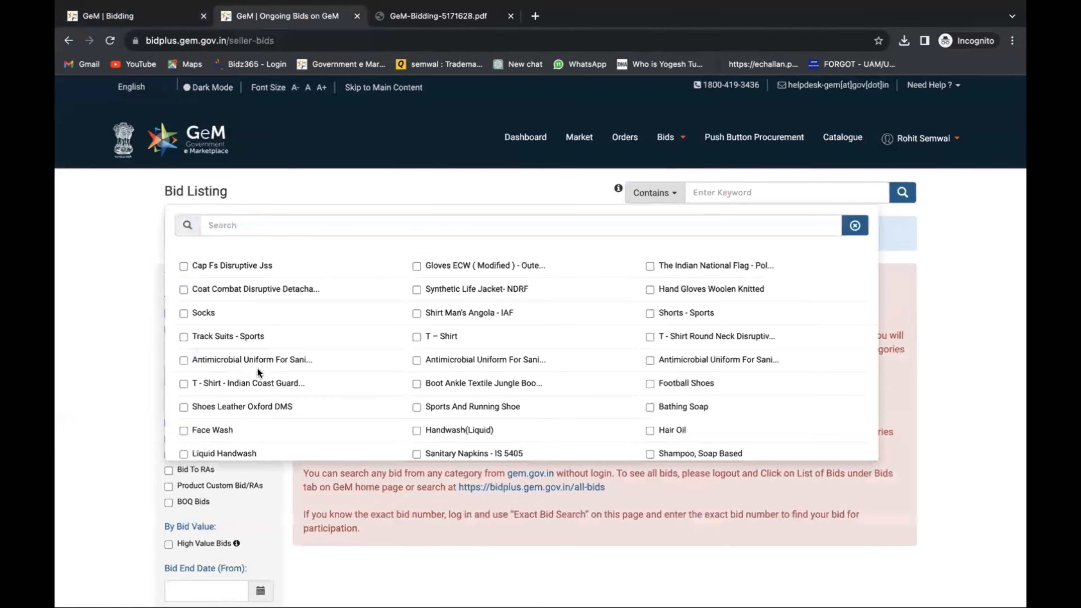
click(242, 226)
text(chair)
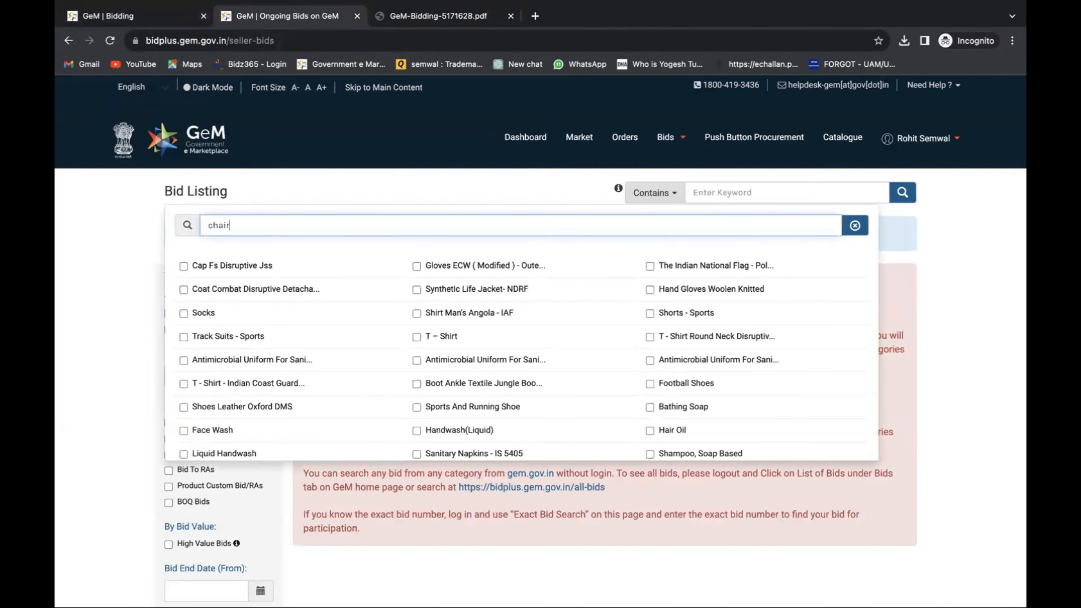
click(420, 266)
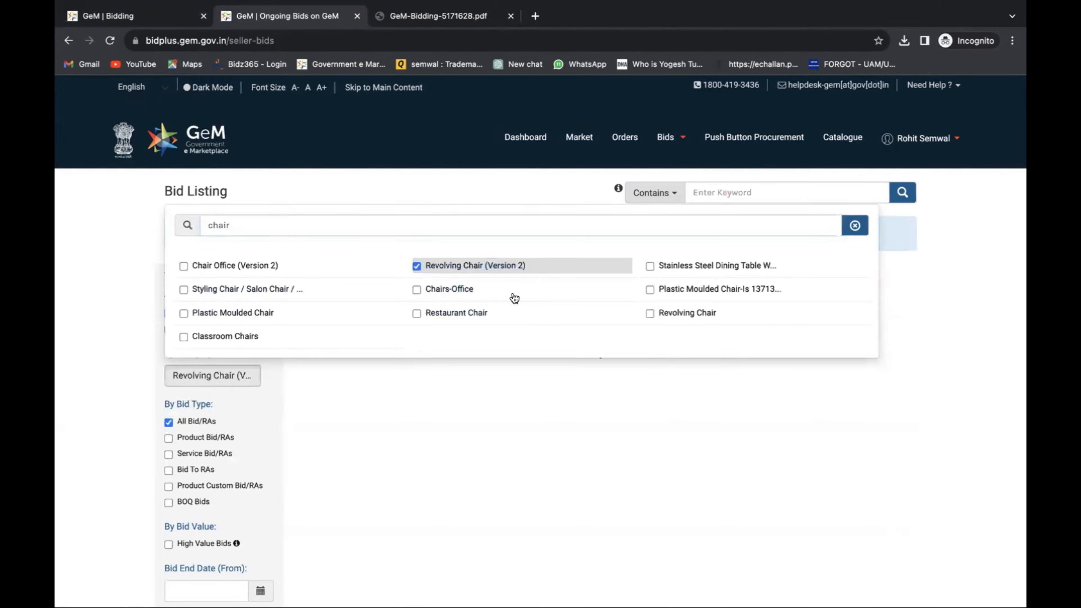
click(60, 282)
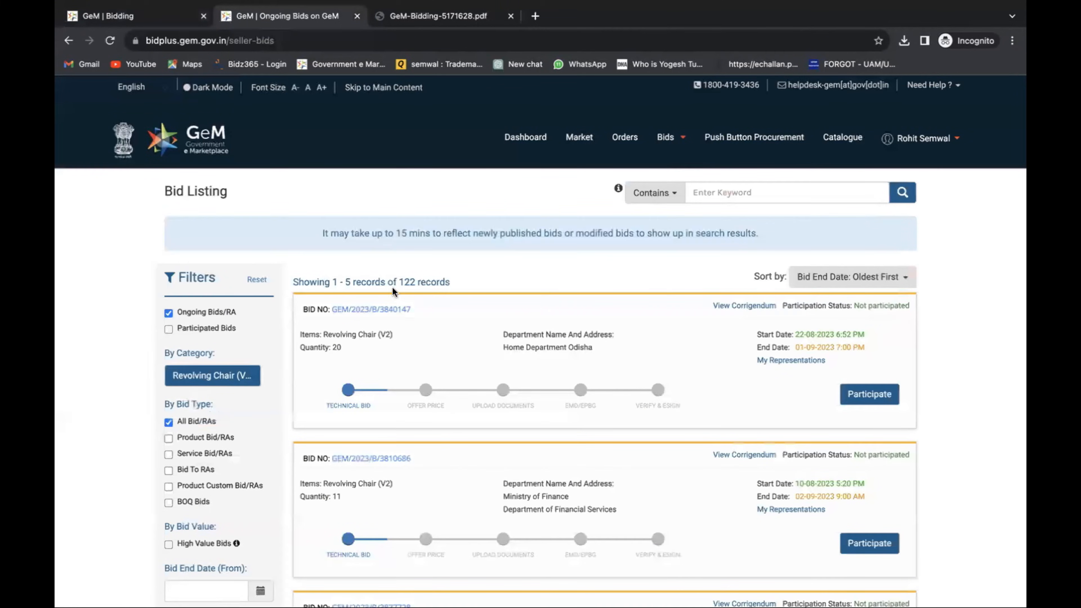
- Open the document of the first revolving chair bid and examine its technical specifications for general requirements, material and dimensions
click(374, 303)
click(801, 107)
scroll(633, 352, down, 2)
scroll(633, 350, down, 20)
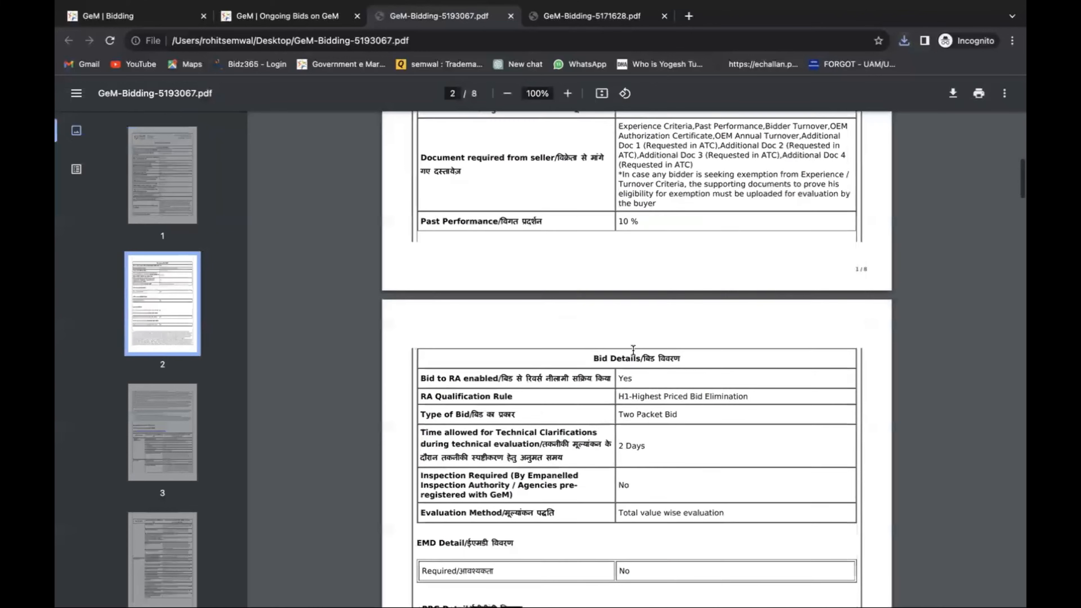
scroll(633, 349, down, 10)
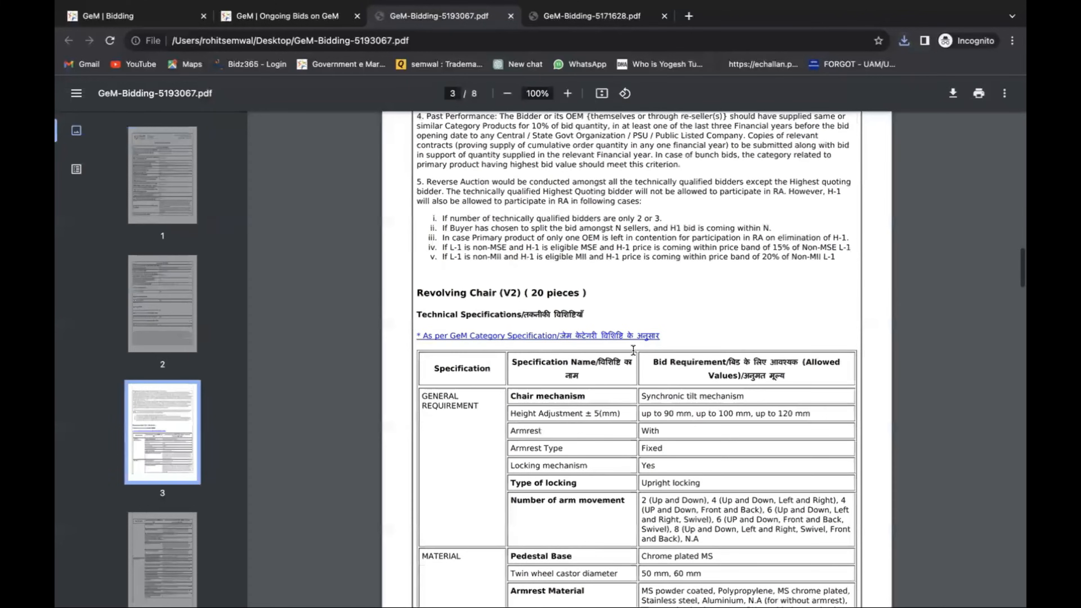
scroll(633, 350, down, 3)
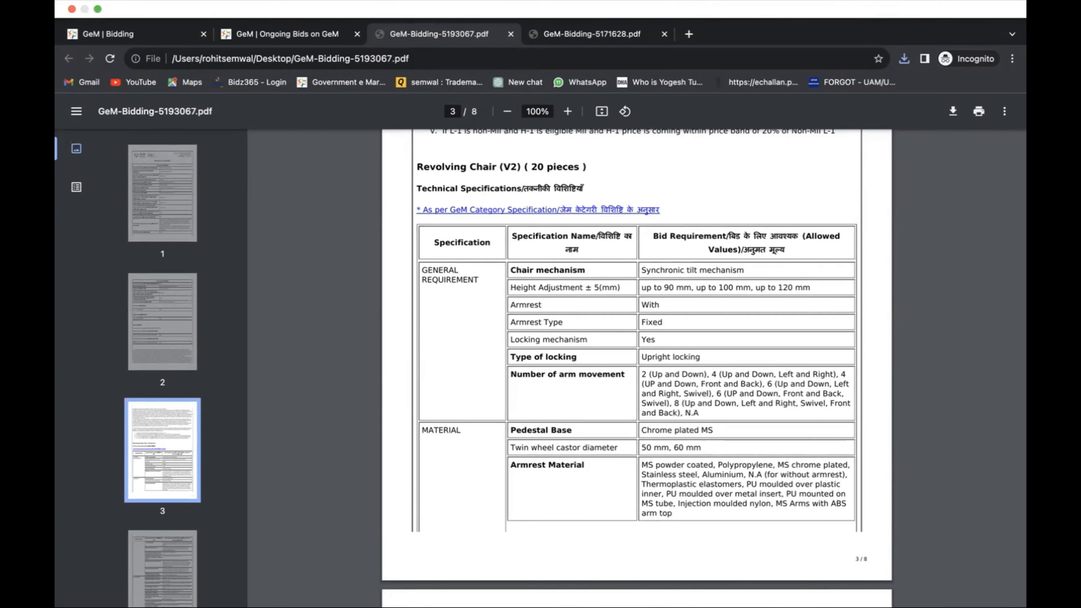
scroll(741, 322, down, 6)
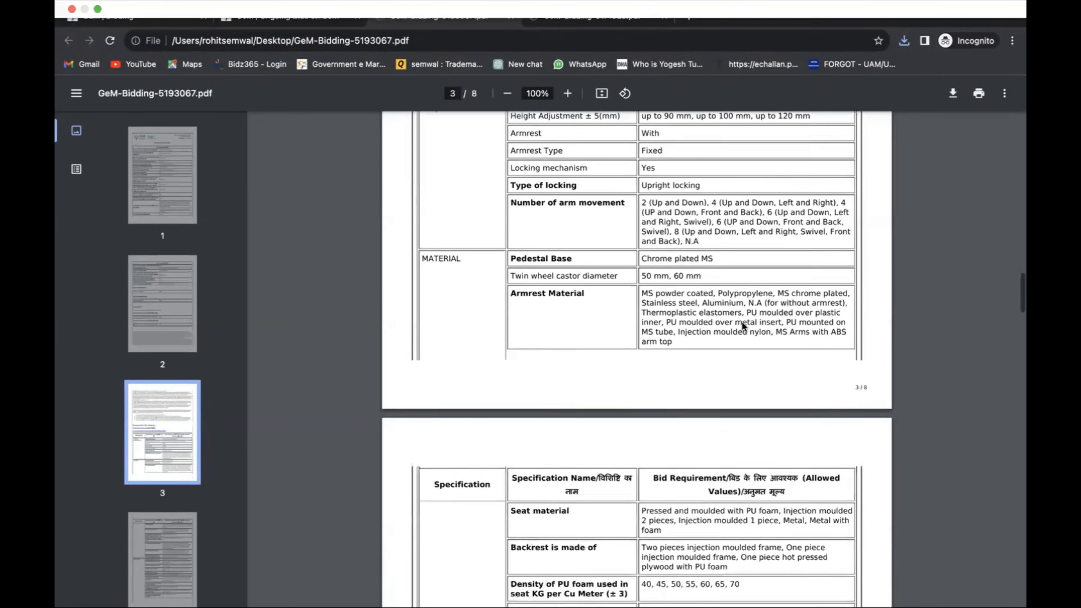
scroll(742, 322, up, 6)
scroll(741, 323, down, 2)
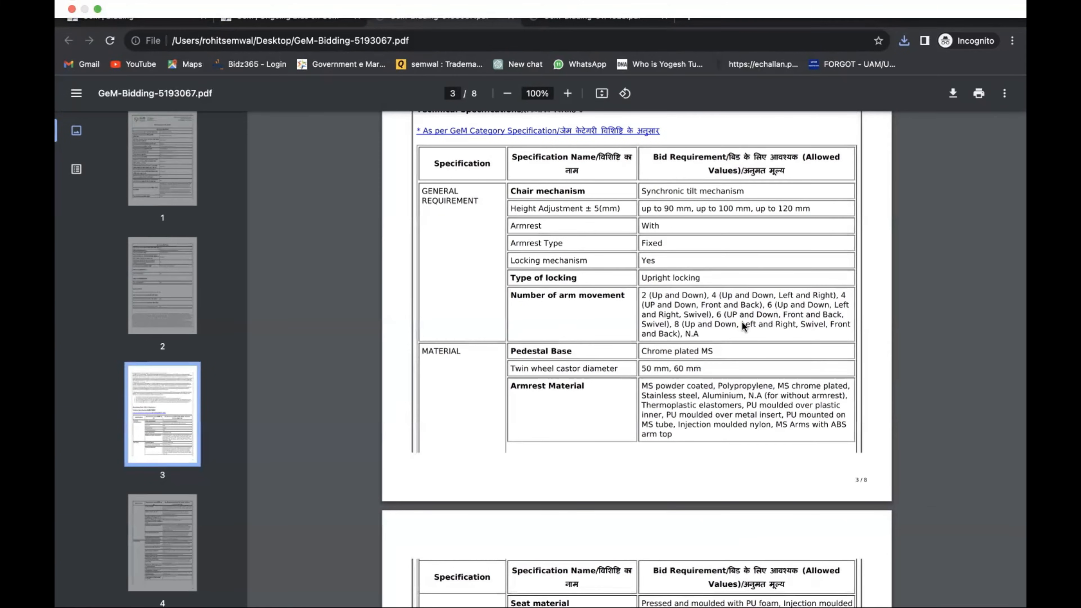
scroll(763, 279, down, 2)
scroll(763, 279, down, 5)
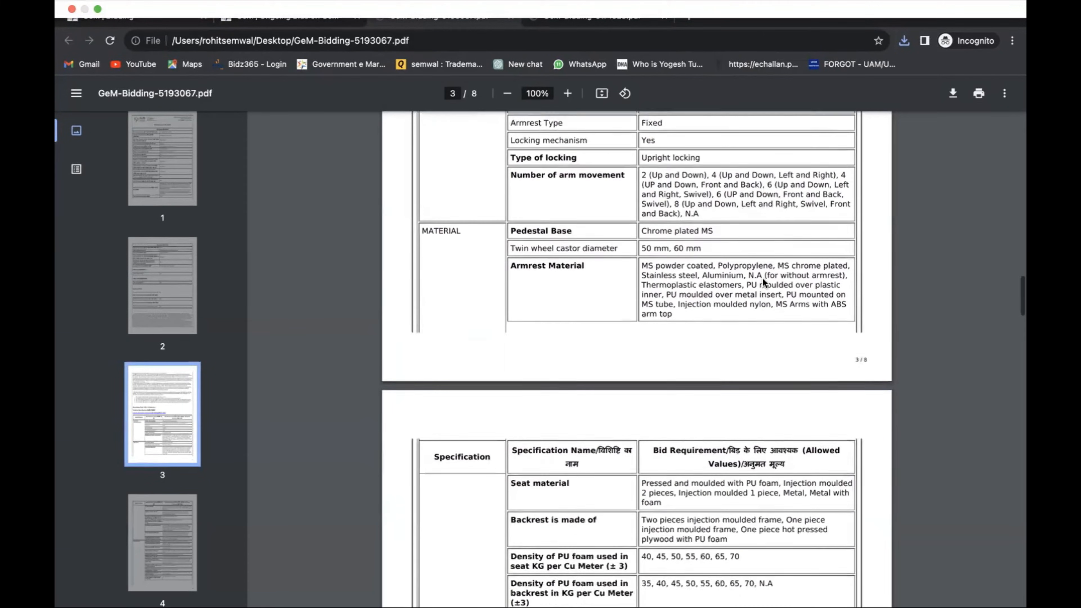
scroll(762, 280, down, 1)
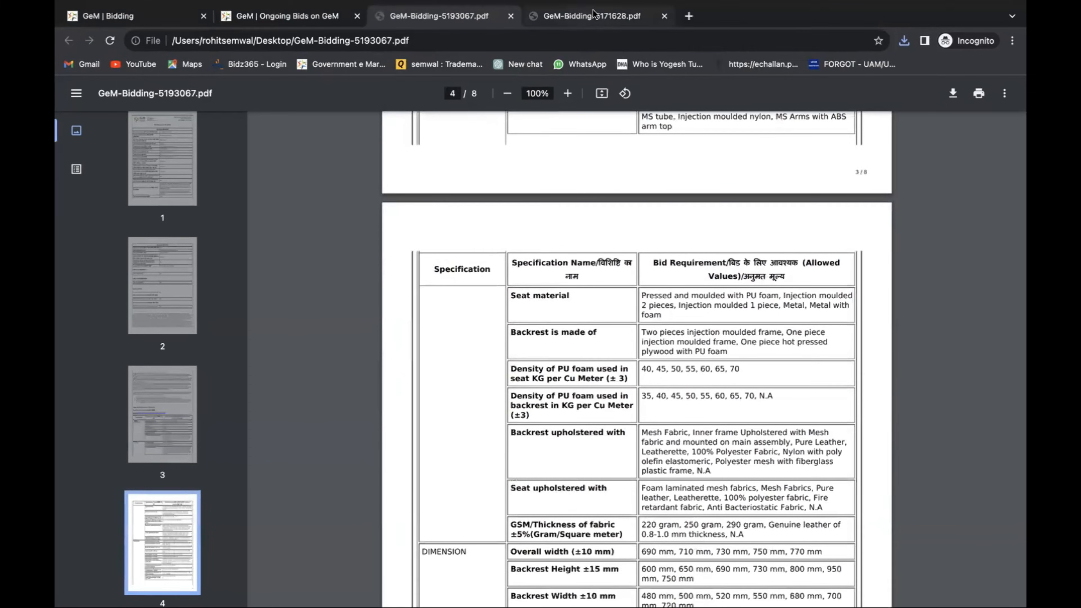
- Switch to the Google Workspace bid document GeM-Bidding-5171628.pdf and close the revolving chair bid document
click(590, 19)
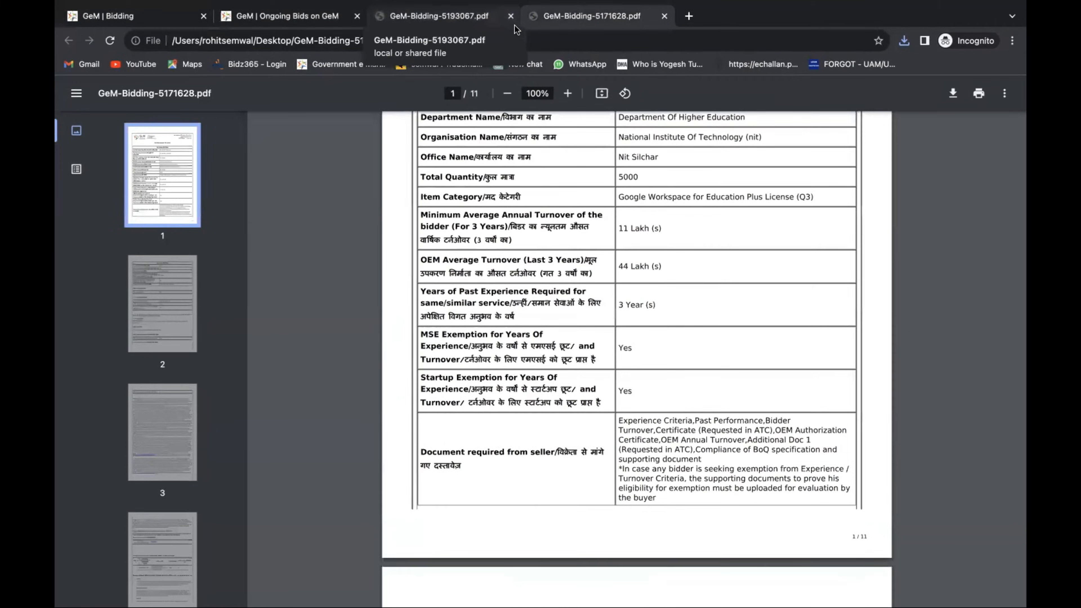
click(510, 16)
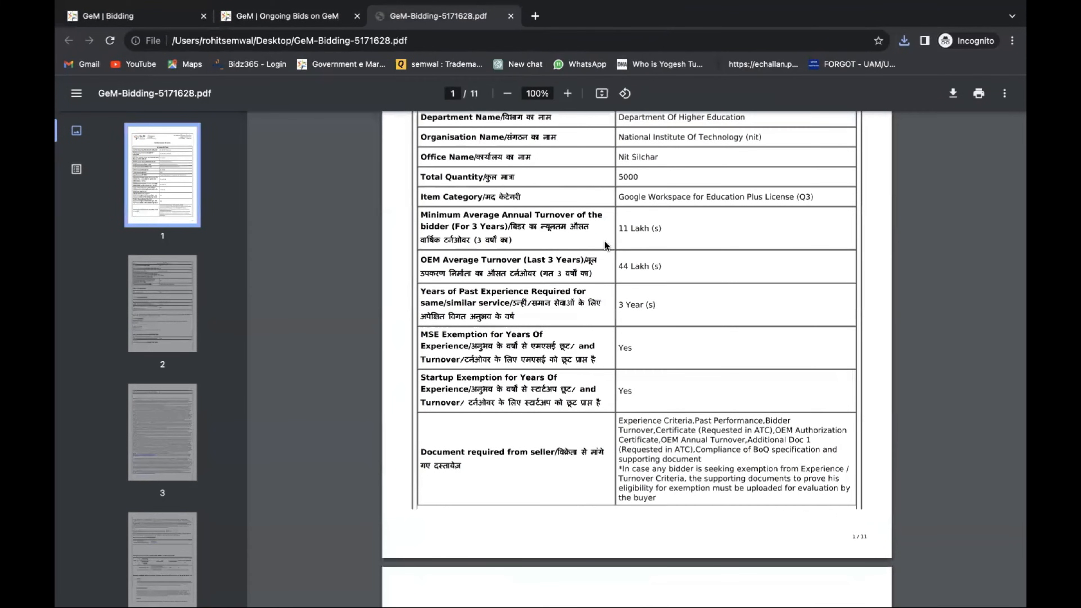
- Open the buyer specification document linked under the Google Workspace bid's technical specifications, examine it, and return to the bid document
scroll(604, 241, down, 2)
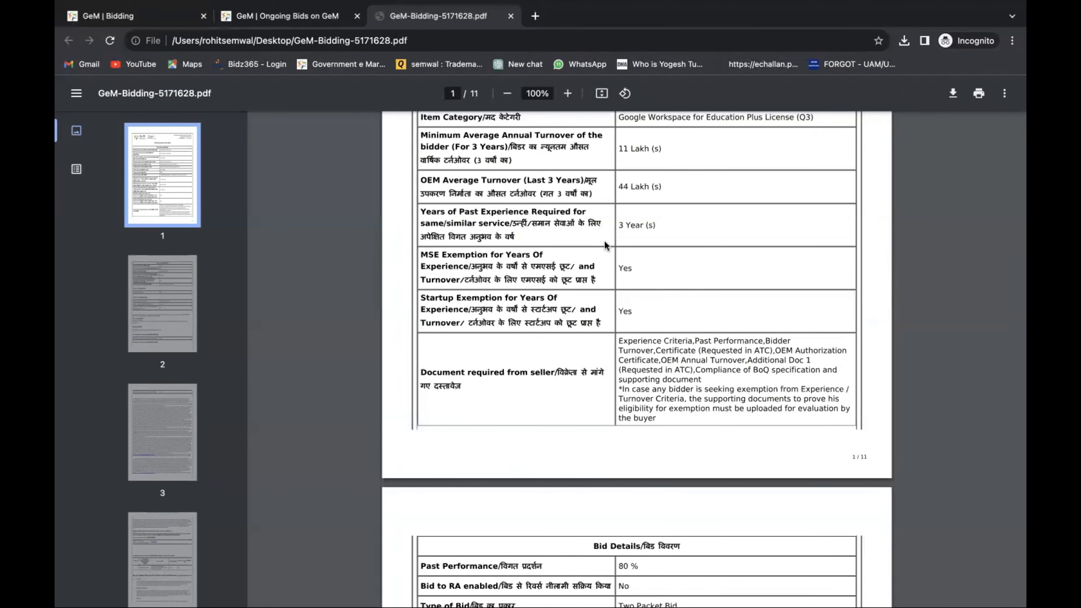
scroll(605, 242, down, 15)
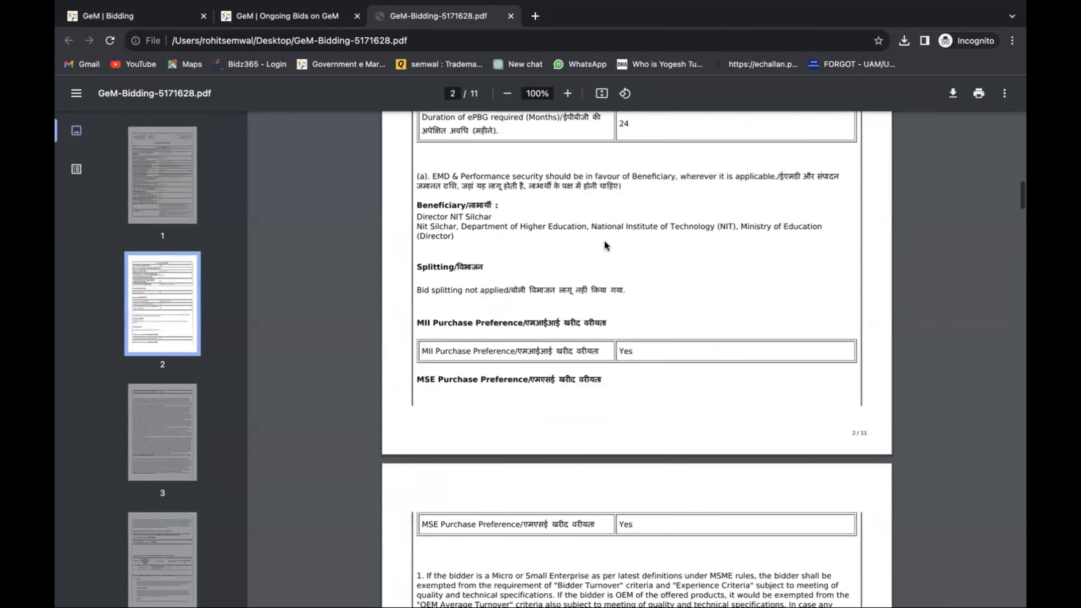
scroll(605, 243, down, 20)
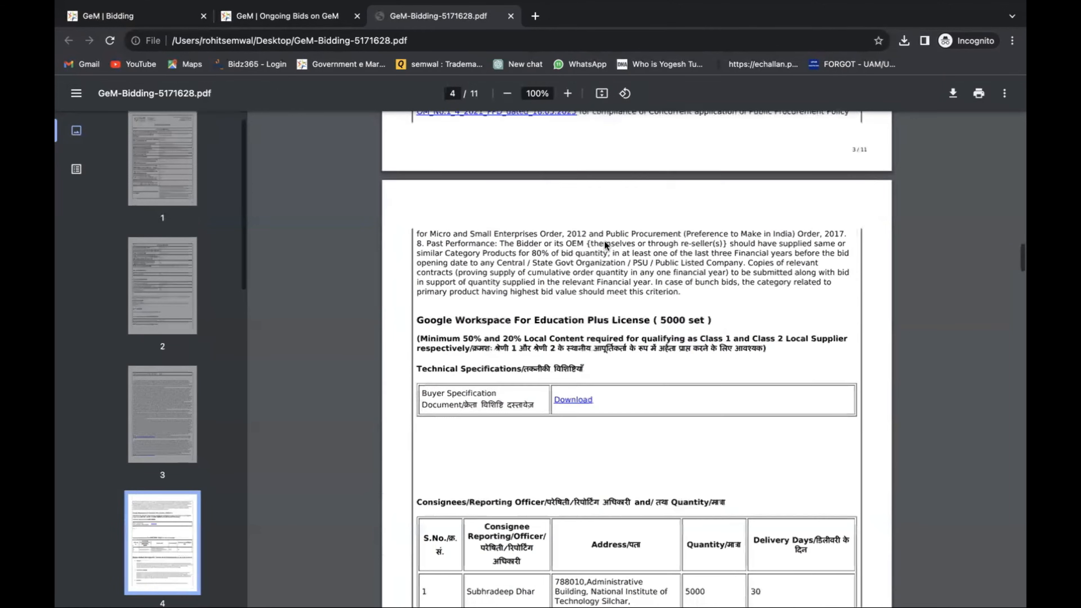
scroll(605, 241, down, 1)
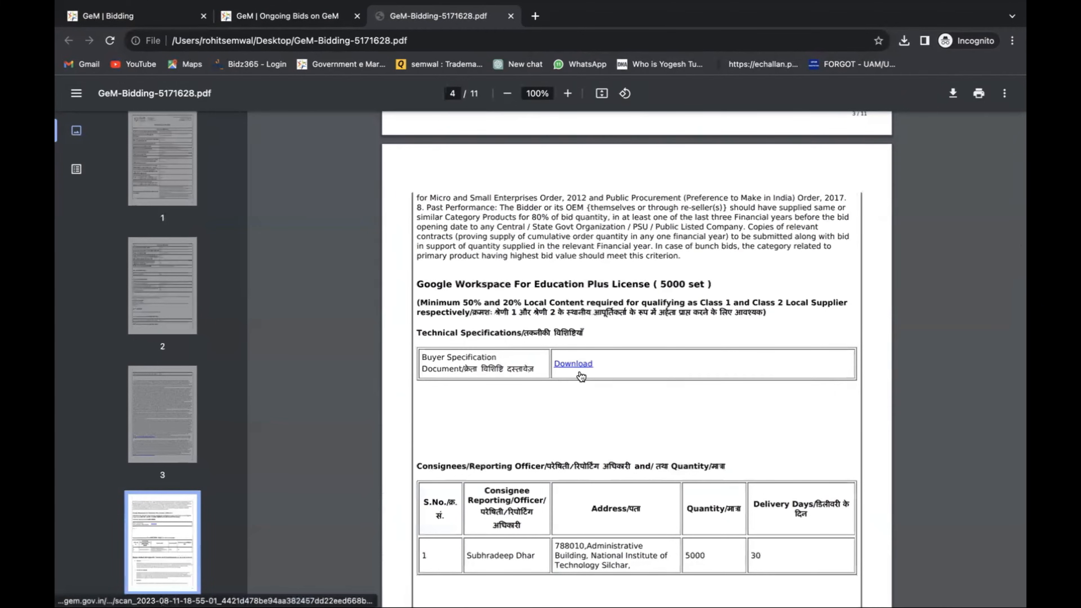
click(581, 363)
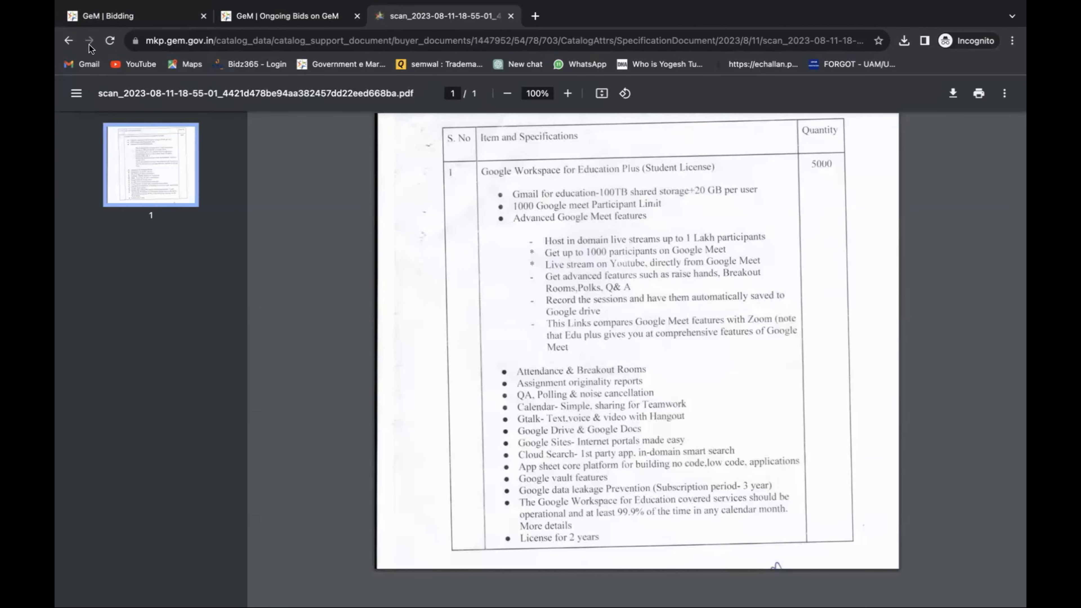
click(68, 41)
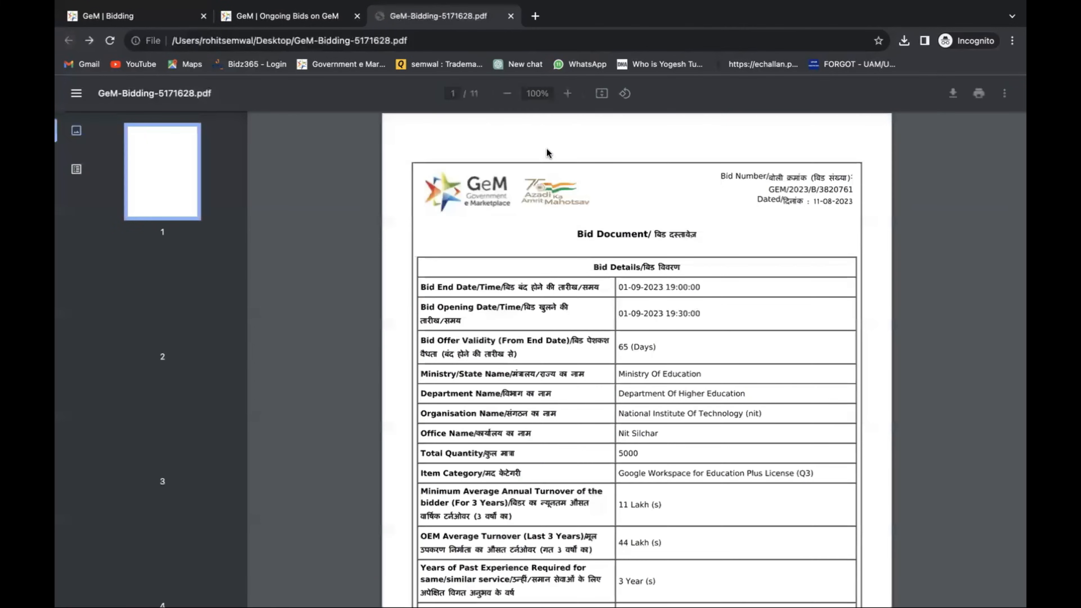
- Examine the Google Workspace bid document up to the technical specifications and consignee table on page 4
scroll(560, 295, down, 20)
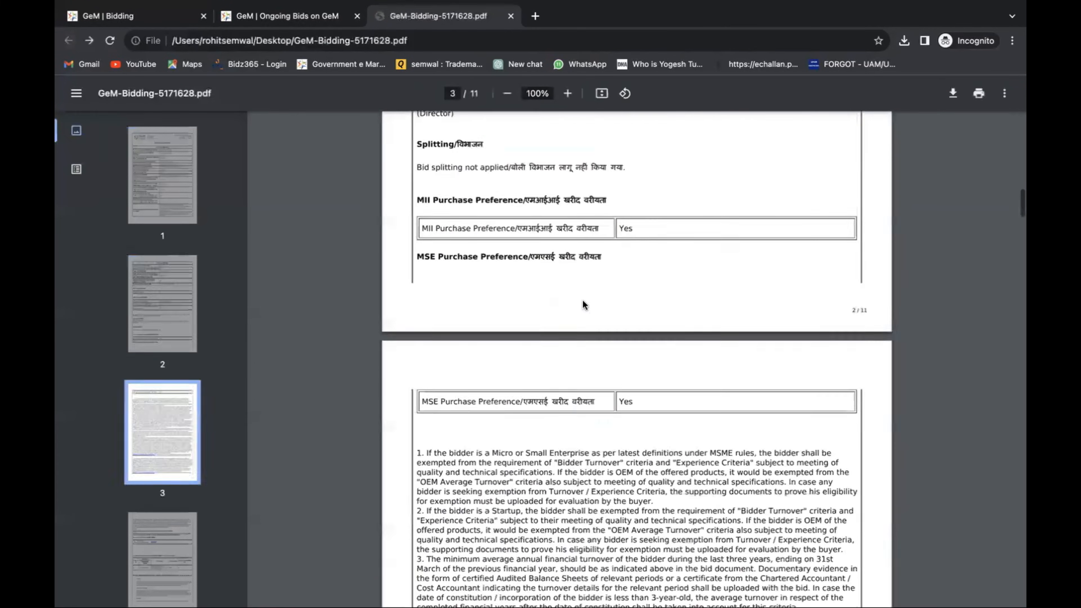
scroll(585, 305, down, 15)
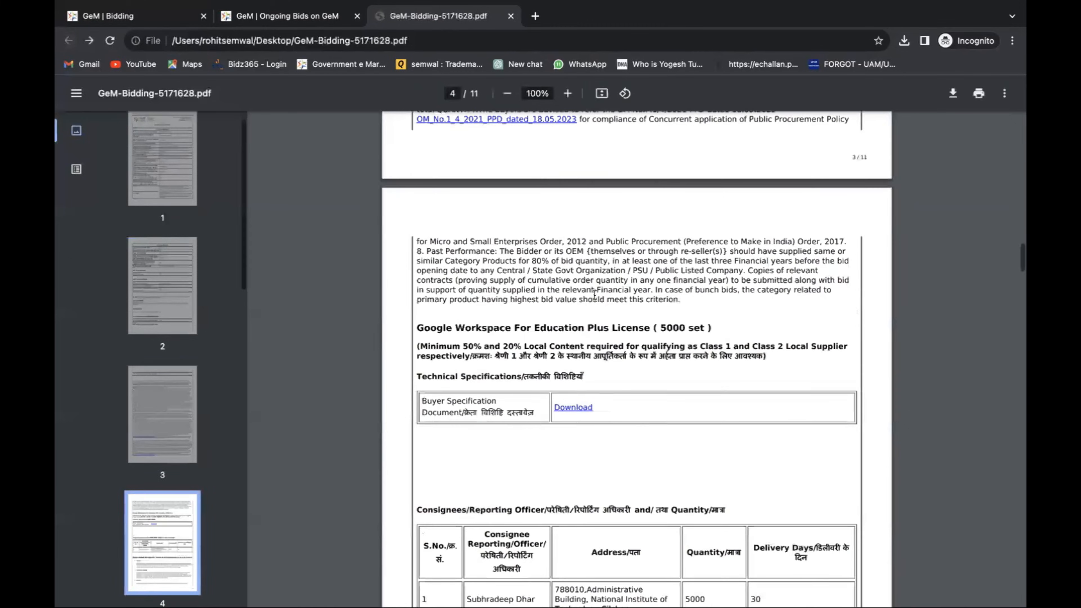
scroll(595, 294, down, 2)
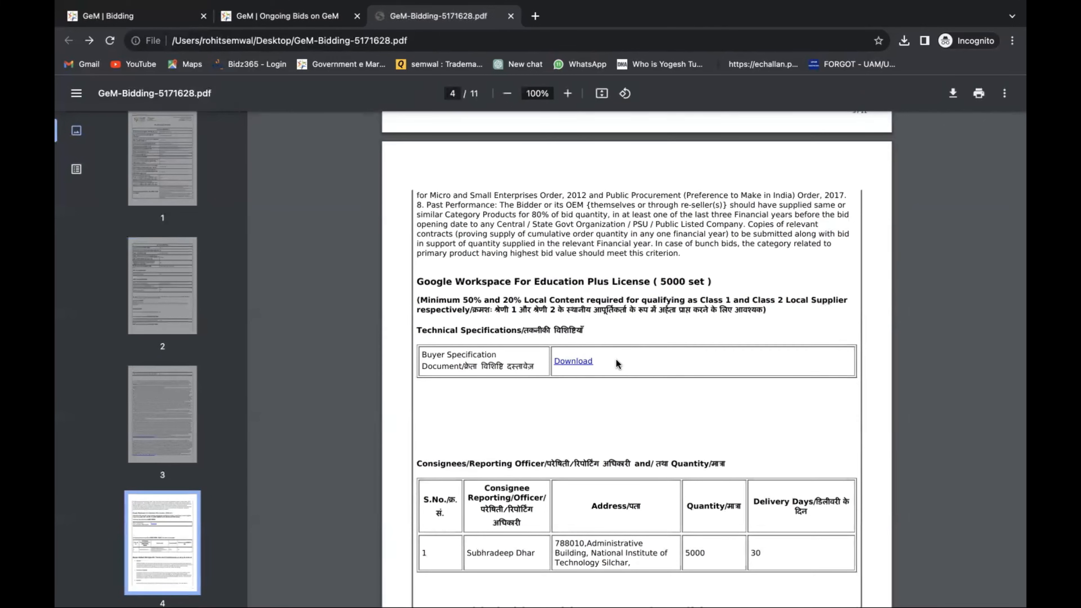
scroll(619, 363, down, 2)
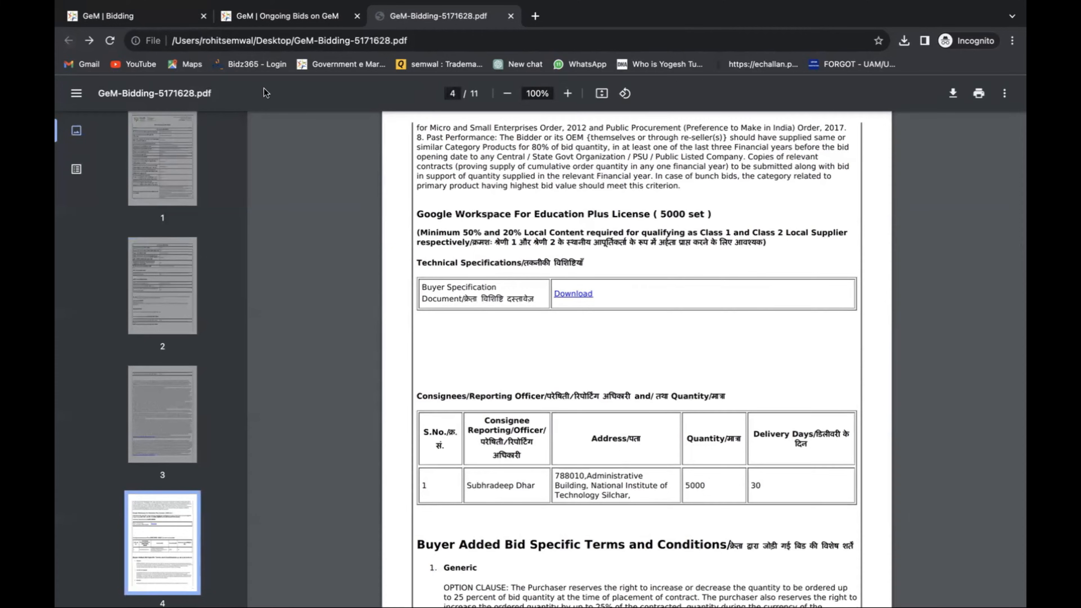
- Switch to the Bid Participation page and expand Bid Details to review the buyer details and required documents
click(271, 13)
click(161, 22)
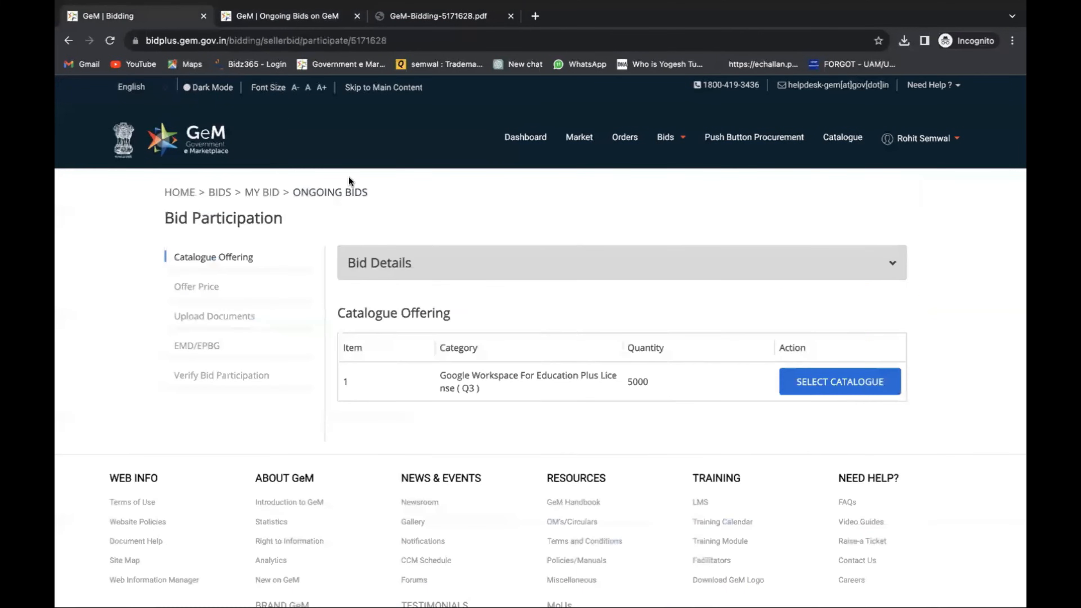
click(893, 267)
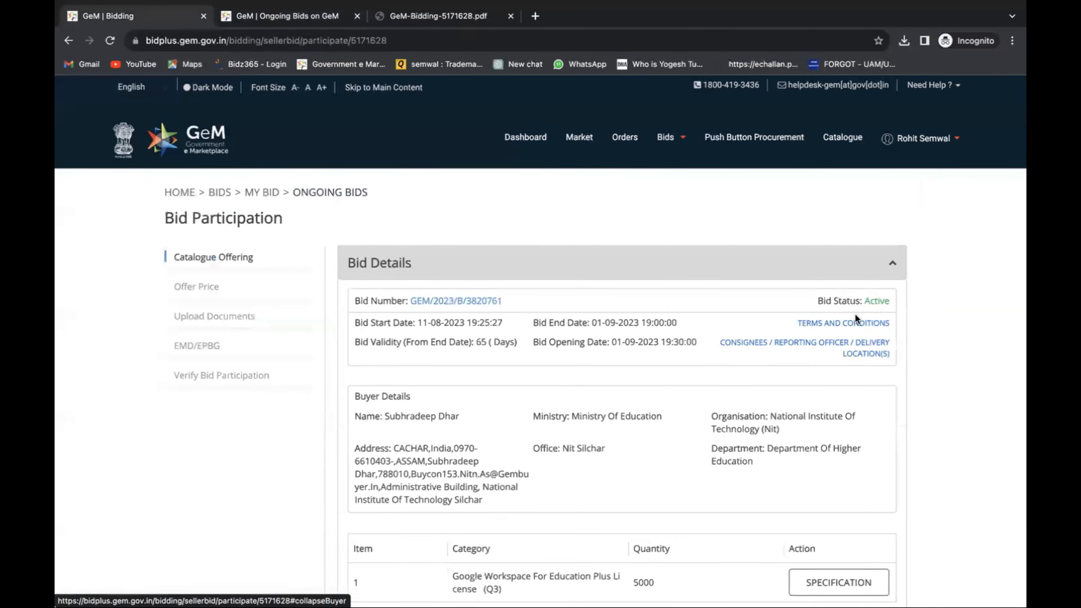
scroll(766, 414, down, 4)
scroll(731, 413, up, 1)
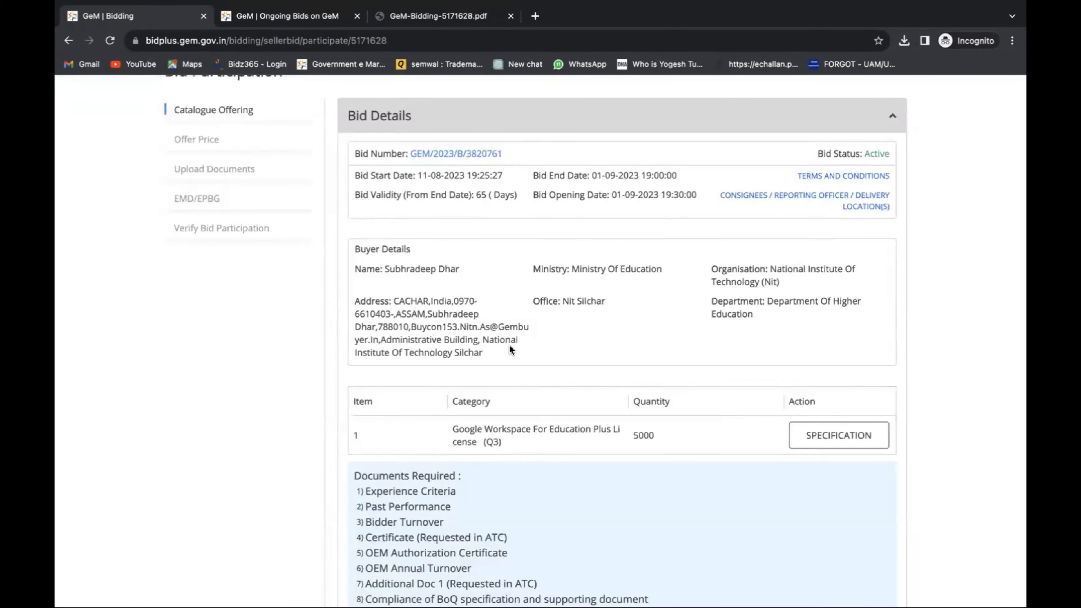
- Check the bid's consignees and delivery locations, and show the Google Workspace item's specification document entry
click(808, 198)
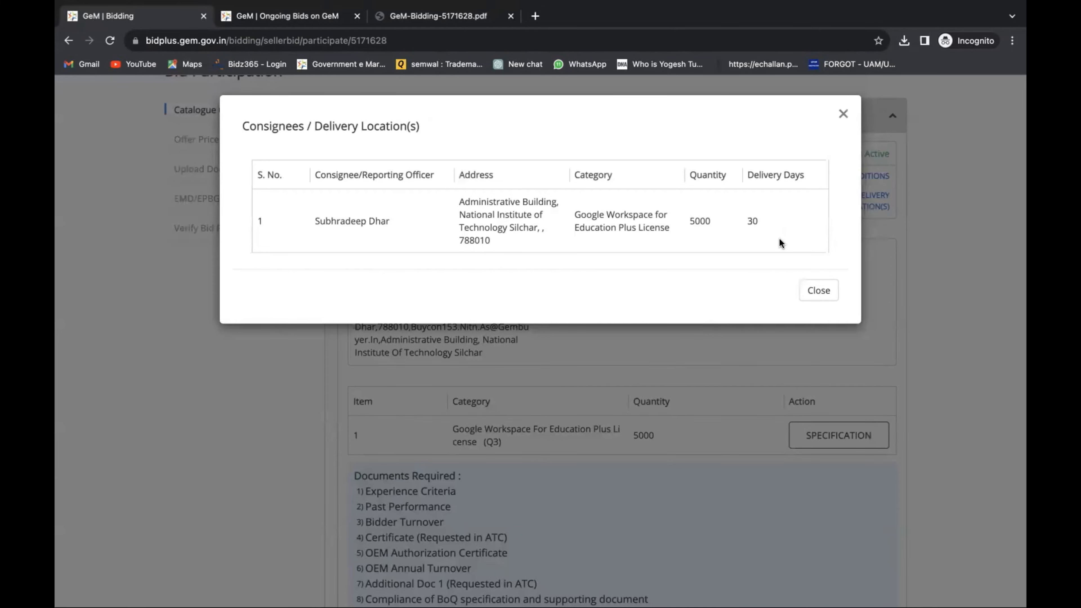
click(835, 290)
scroll(839, 303, down, 3)
click(840, 298)
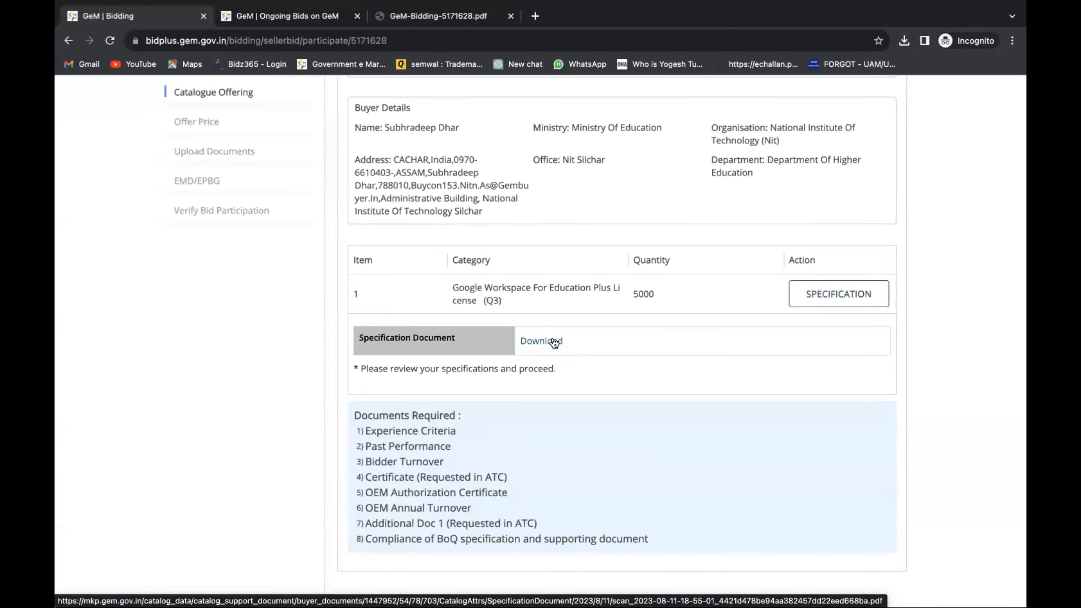
- Start selecting a catalogue for the Google Workspace item, choose to upload a new product, and close the Ongoing Bids page
scroll(685, 317, down, 6)
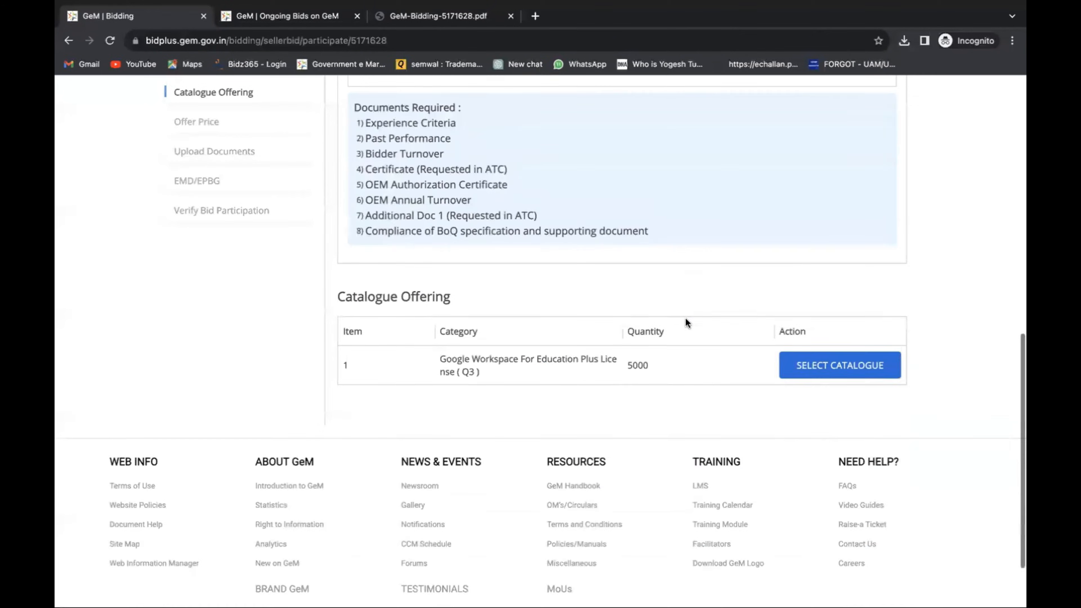
click(856, 362)
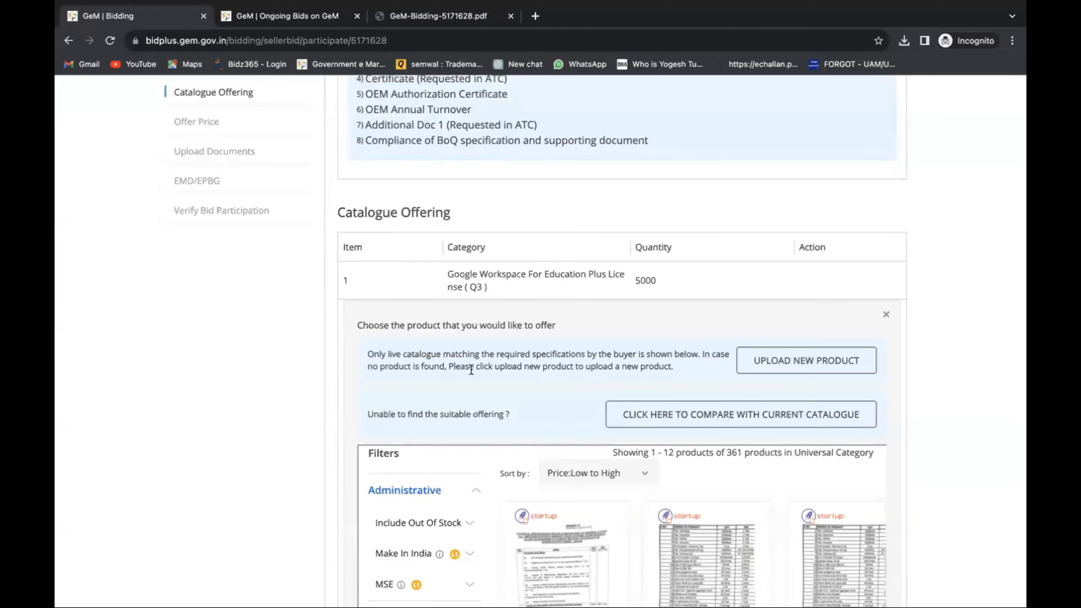
click(816, 368)
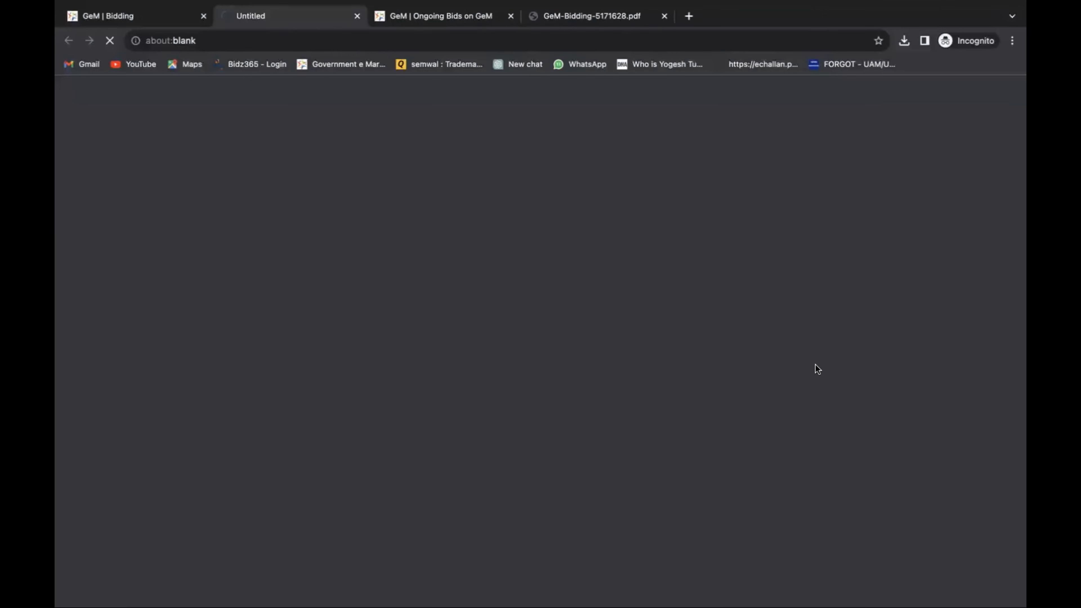
click(511, 16)
- Enter NA as the Brand/OEM in the new product's General Information and certify authorization to sell under the brand
scroll(530, 308, down, 4)
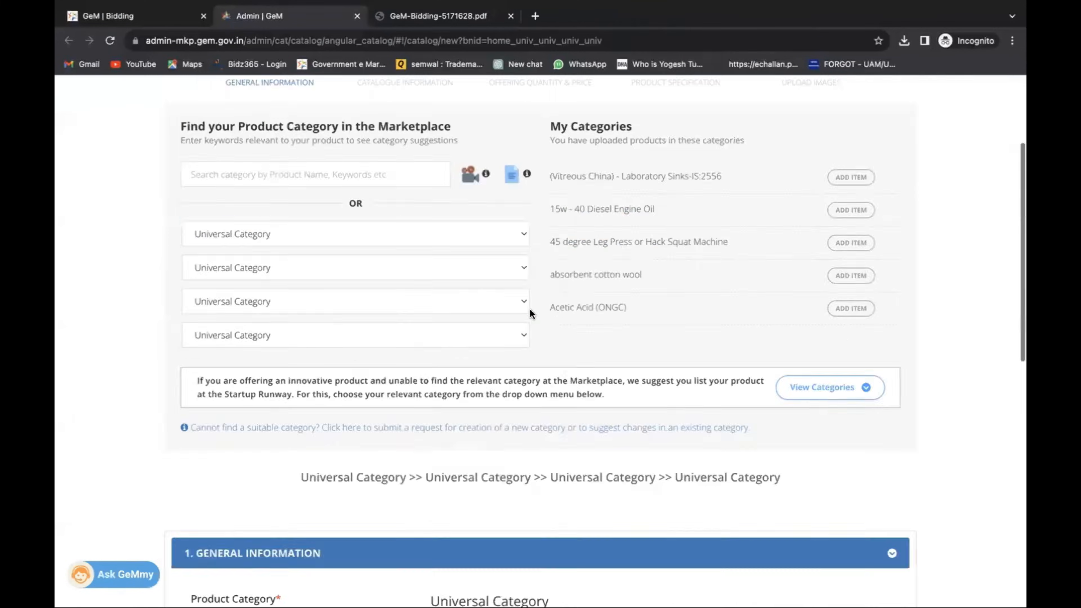
scroll(529, 309, down, 7)
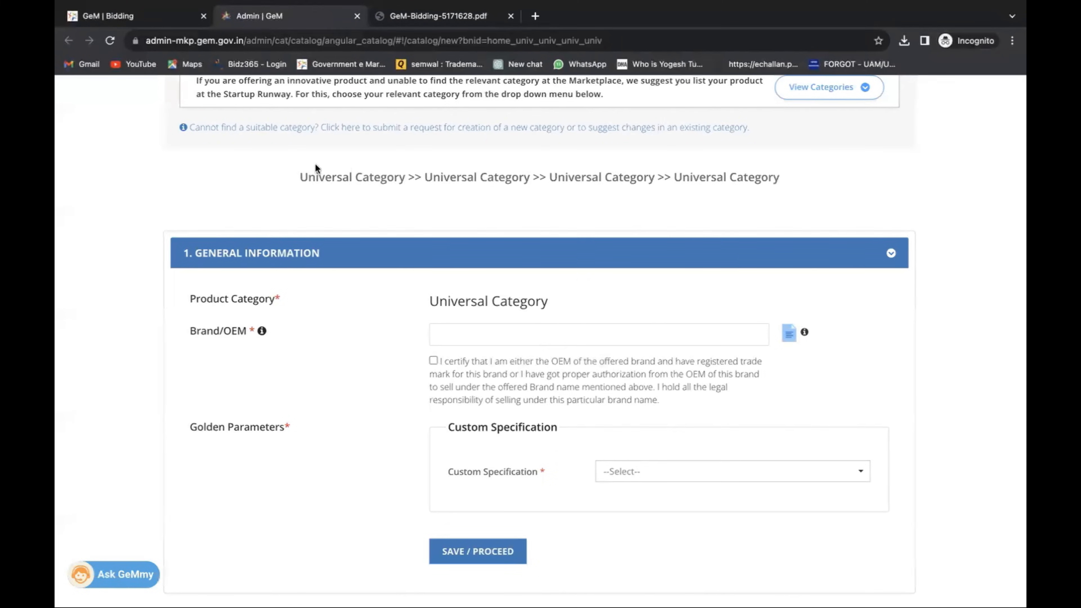
click(140, 15)
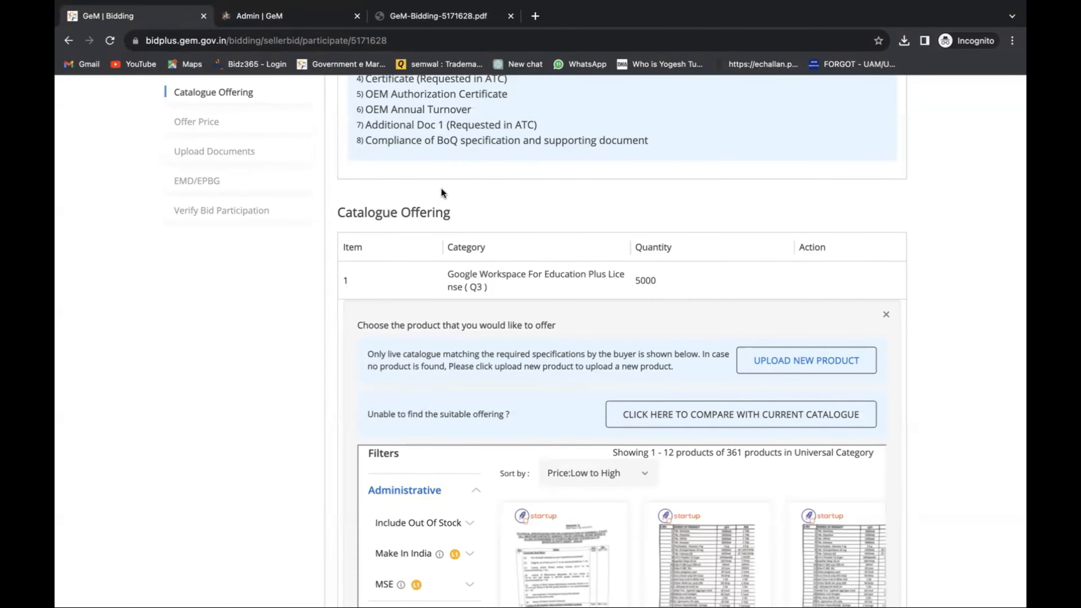
click(295, 20)
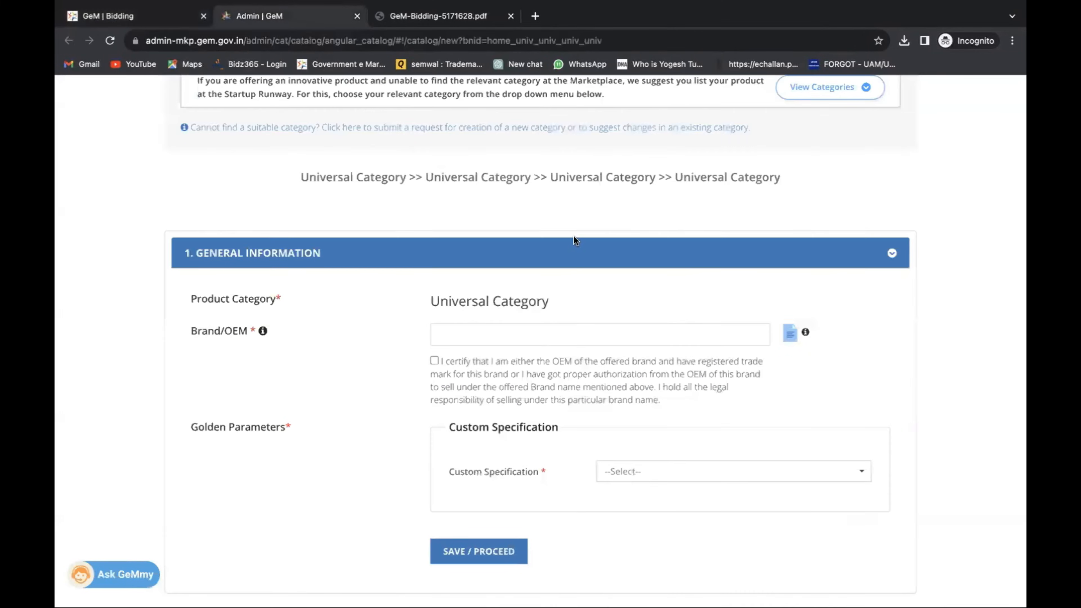
click(485, 336)
text(NA)
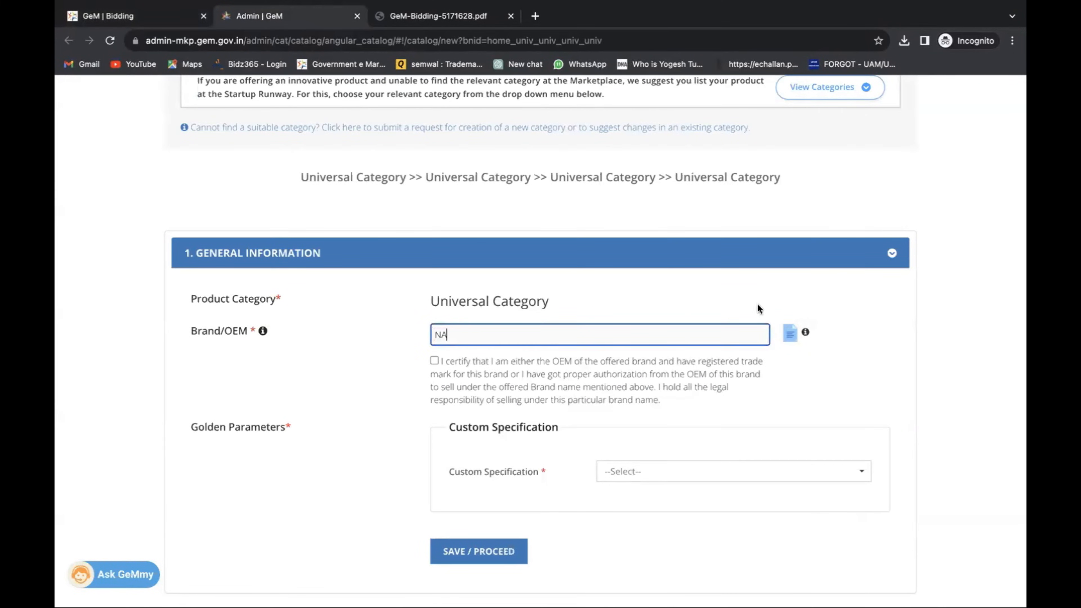
click(434, 371)
click(435, 361)
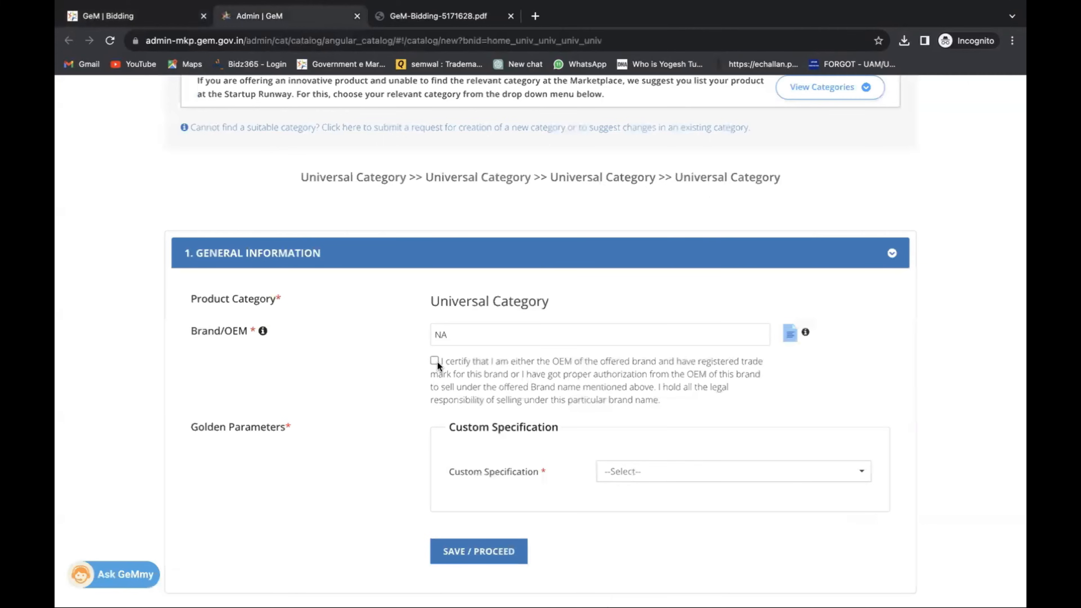
- Set the Custom Specification golden parameter to Yes and save the General Information section
scroll(684, 400, down, 3)
click(682, 358)
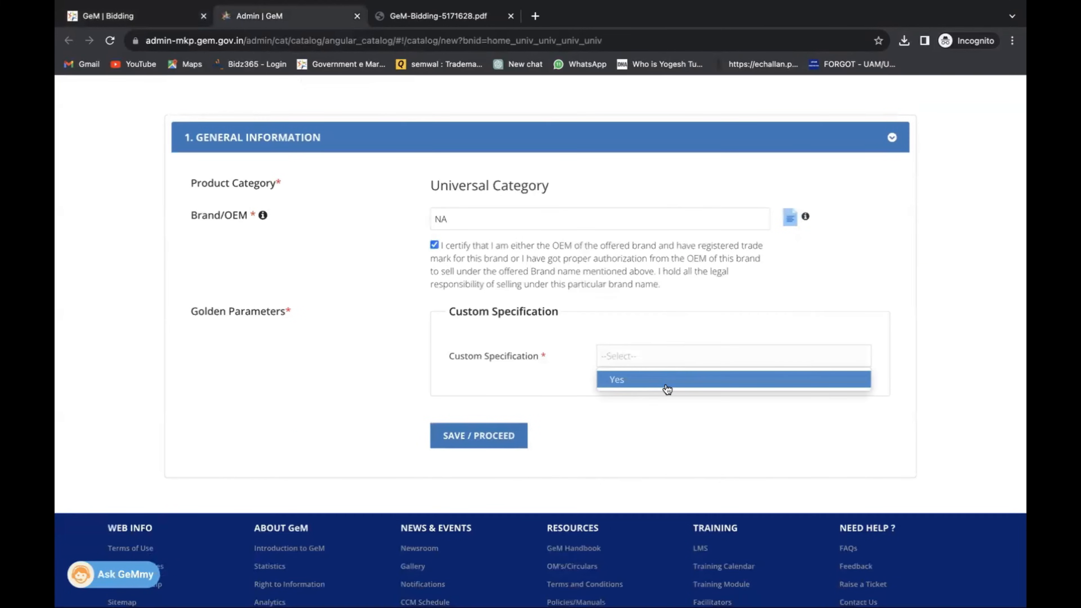
click(666, 384)
click(480, 445)
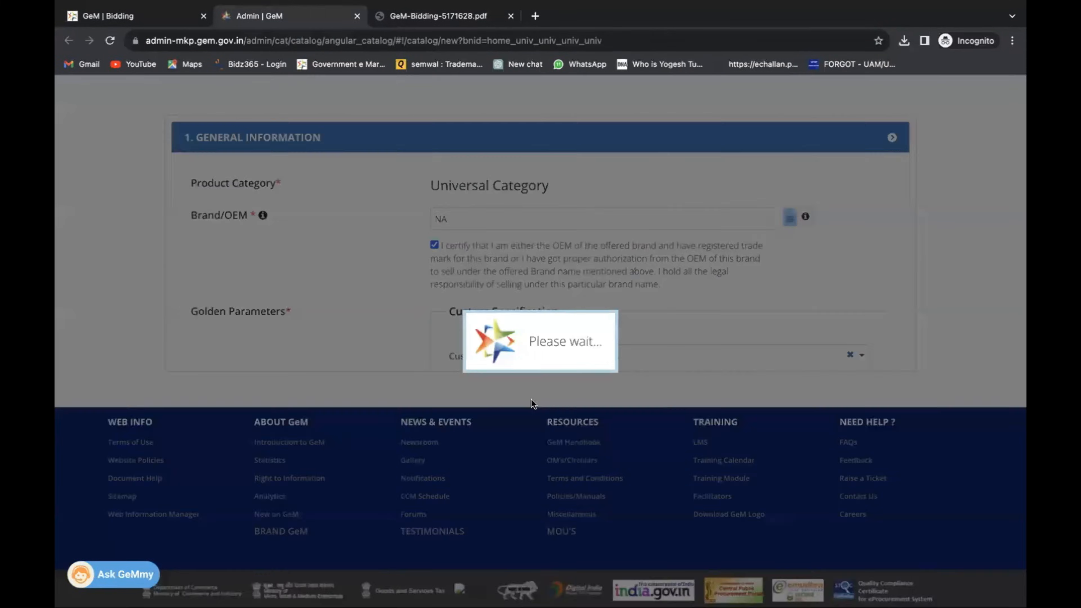
- Copy the category name Google Workspace For Education Plus License from the bid's Catalogue Offering for the new product's model
click(499, 233)
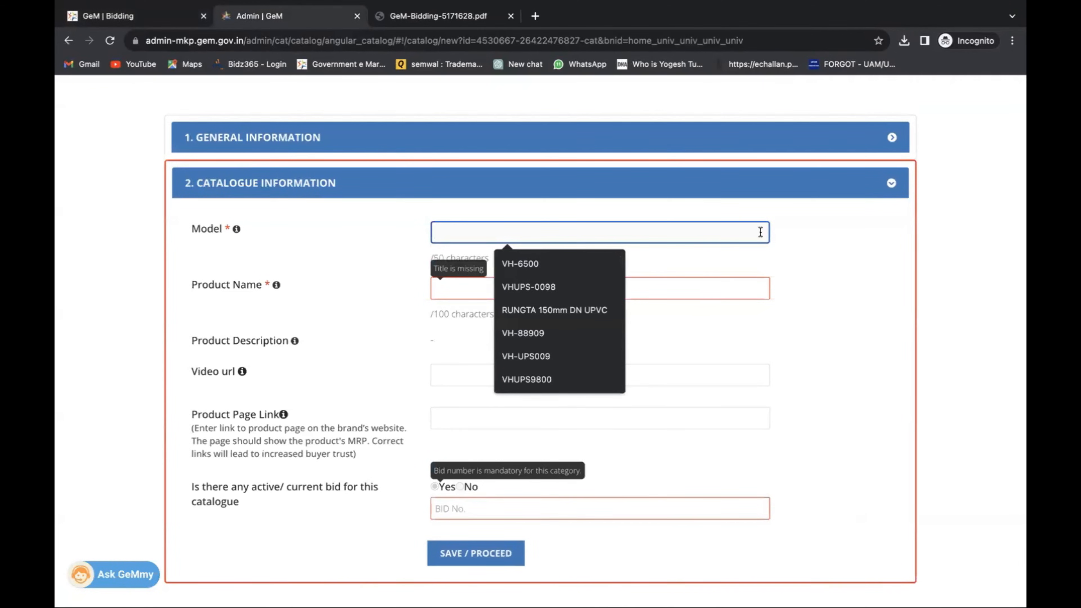
click(137, 13)
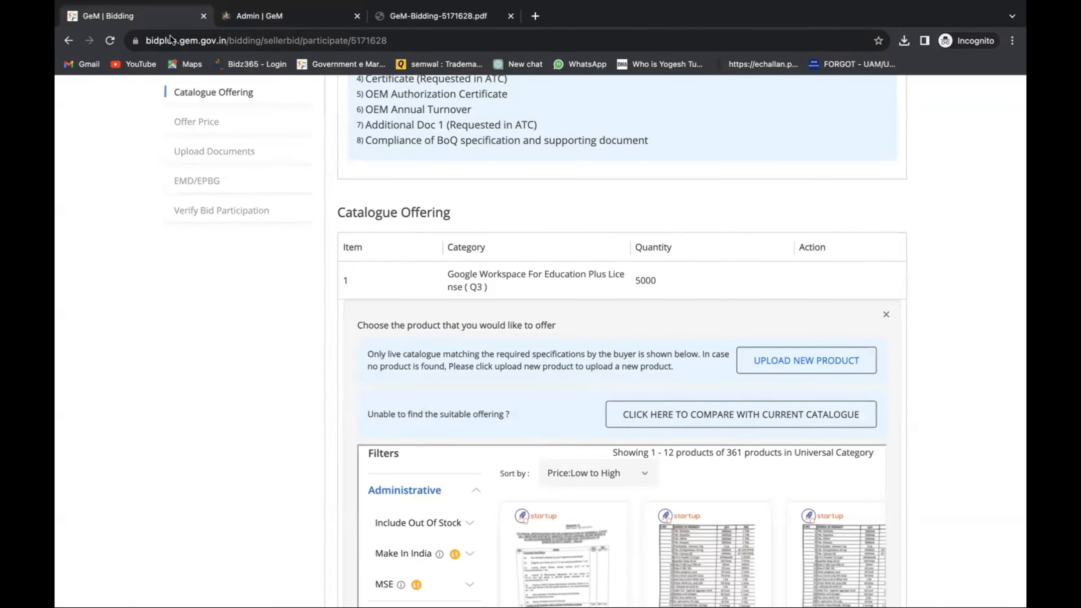
drag(438, 268, 462, 288)
key(ctrl+c)
click(446, 275)
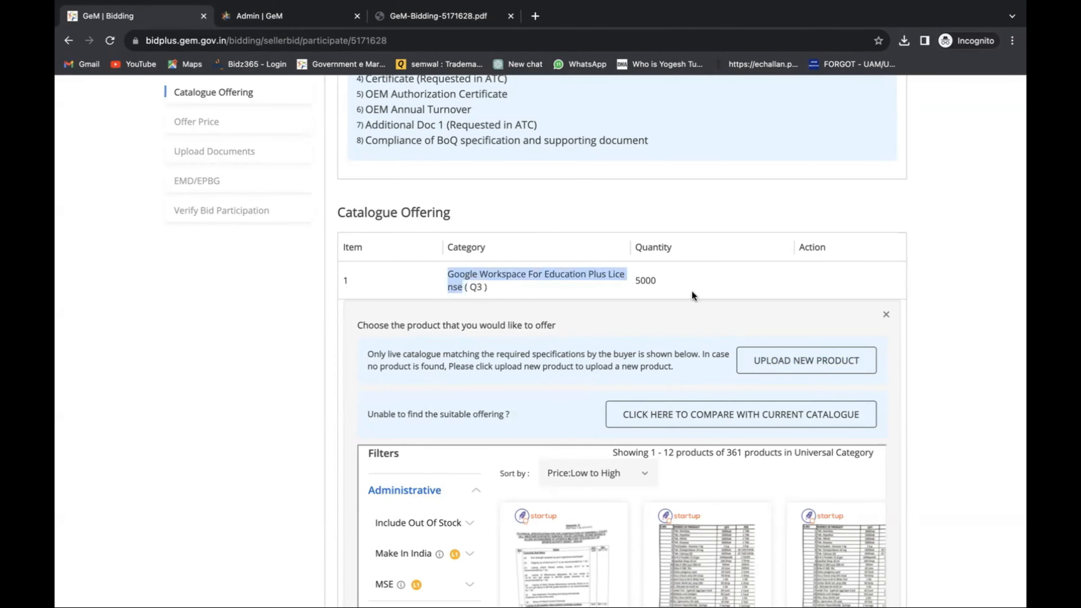
- Fill in both Model and Product Name in the Catalogue Information with Google Workspace For Education Plus License
click(261, 21)
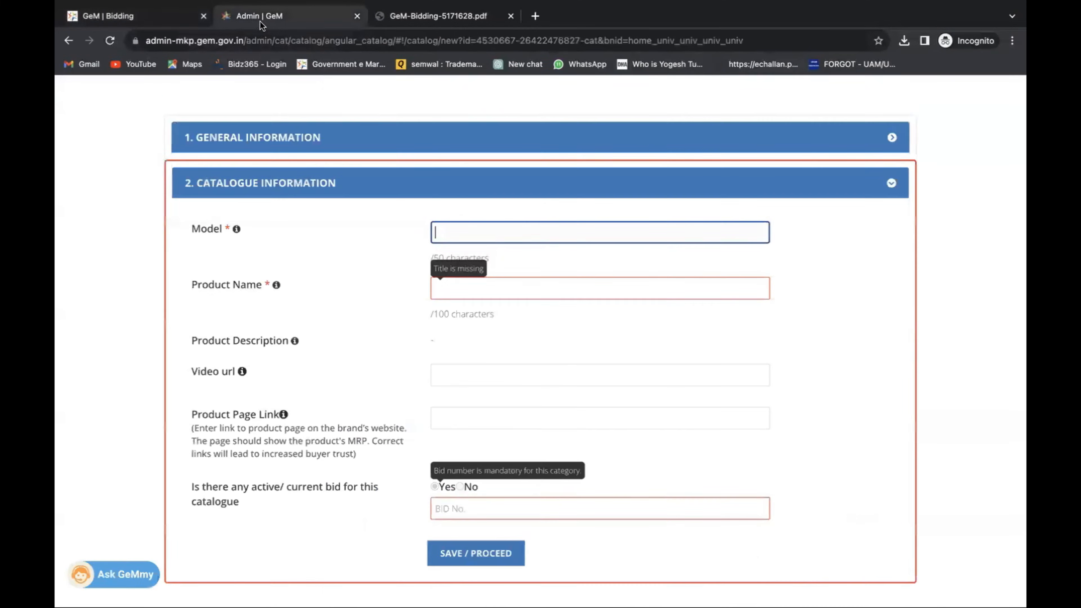
click(507, 240)
key(ctrl+v)
click(505, 285)
key(ctrl+v)
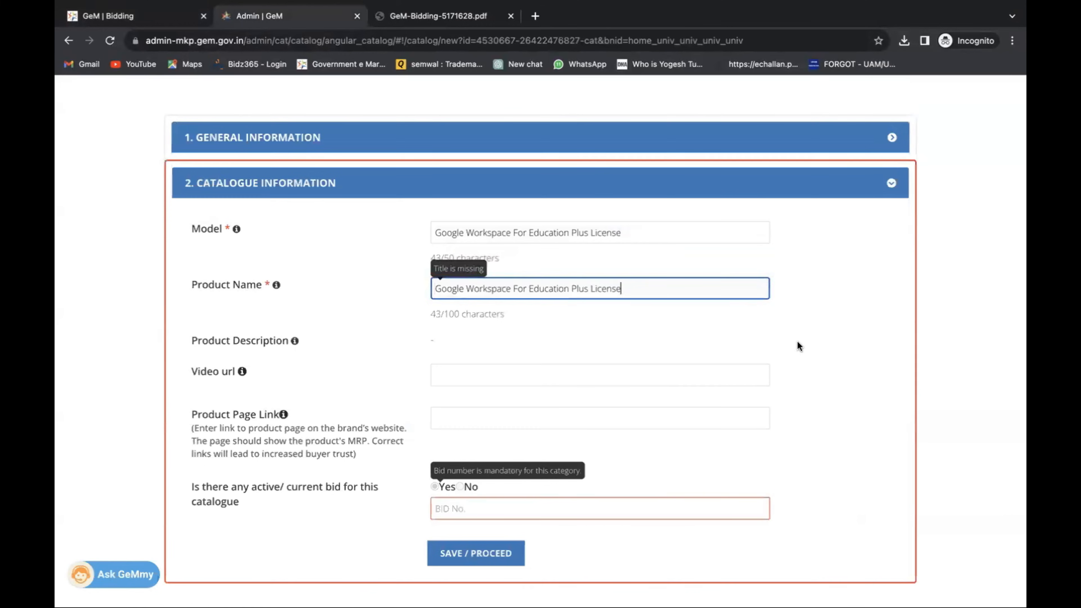
click(799, 346)
- Check that the catalogue form requires a bid number and copy it from the Bid Details on the Bid Participation page
scroll(797, 342, down, 1)
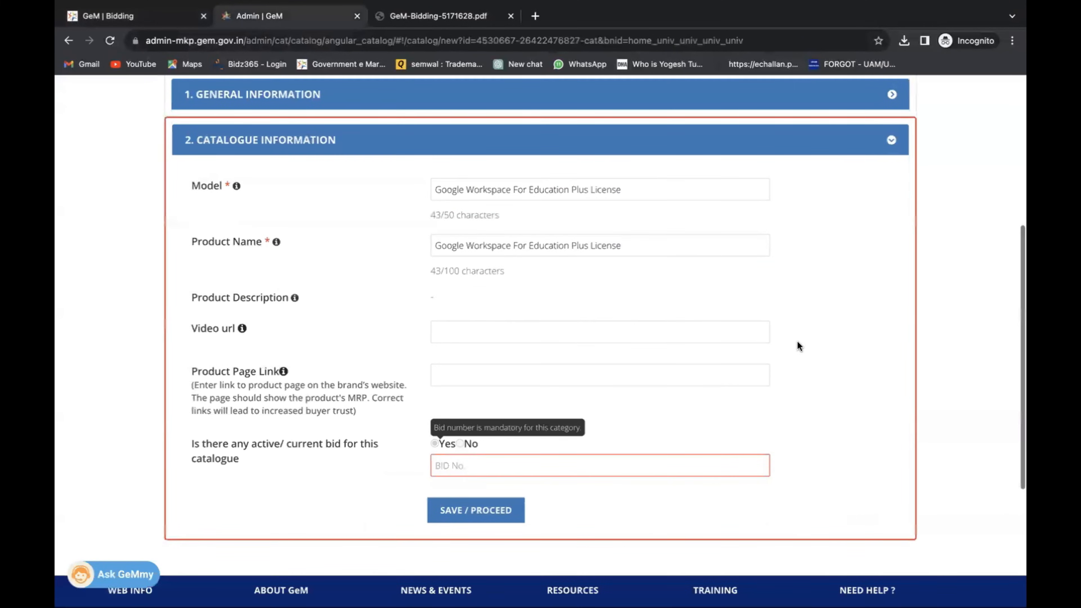
click(123, 16)
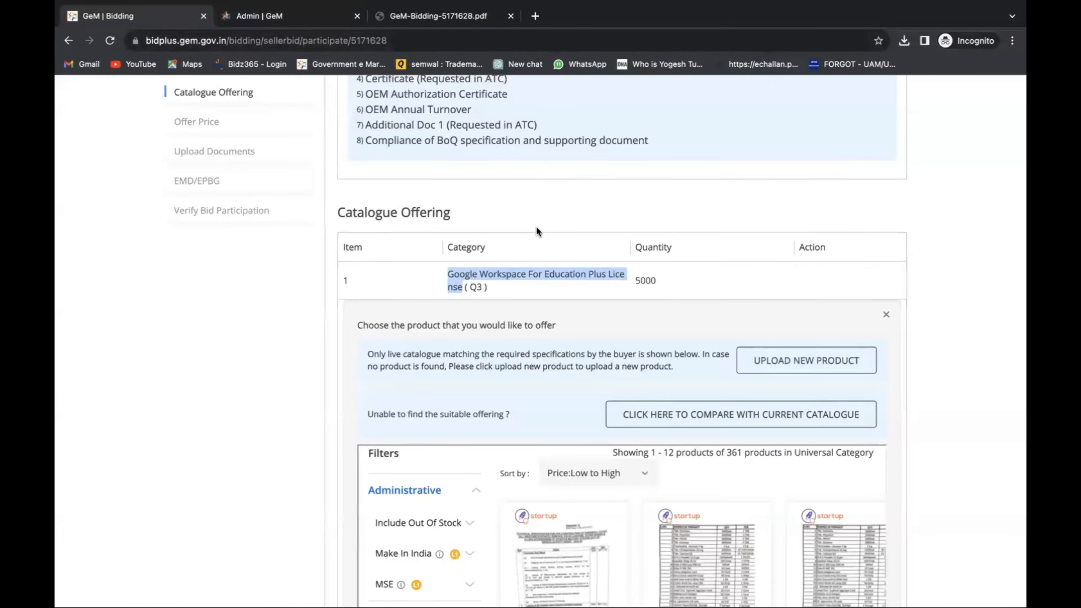
scroll(537, 227, up, 4)
click(292, 25)
scroll(558, 347, down, 1)
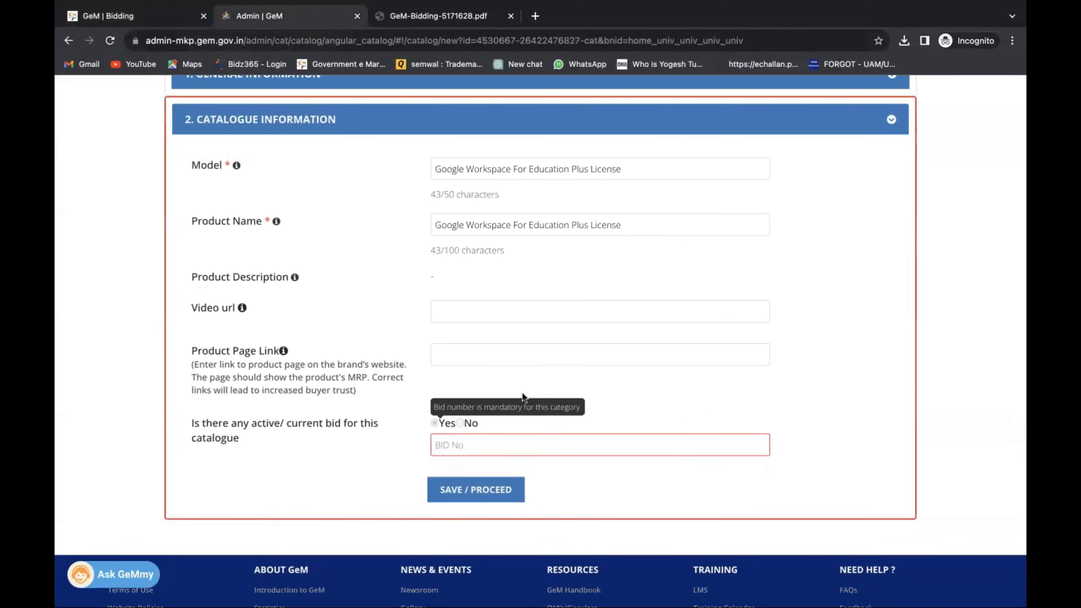
click(142, 25)
scroll(345, 136, up, 5)
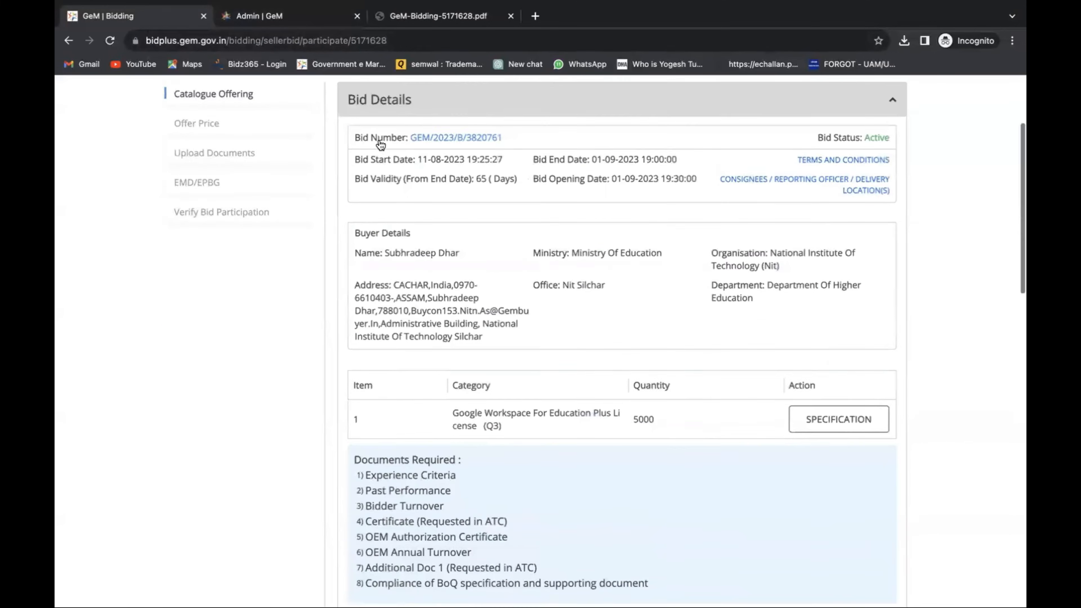
drag(510, 155, 409, 157)
key(ctrl+c)
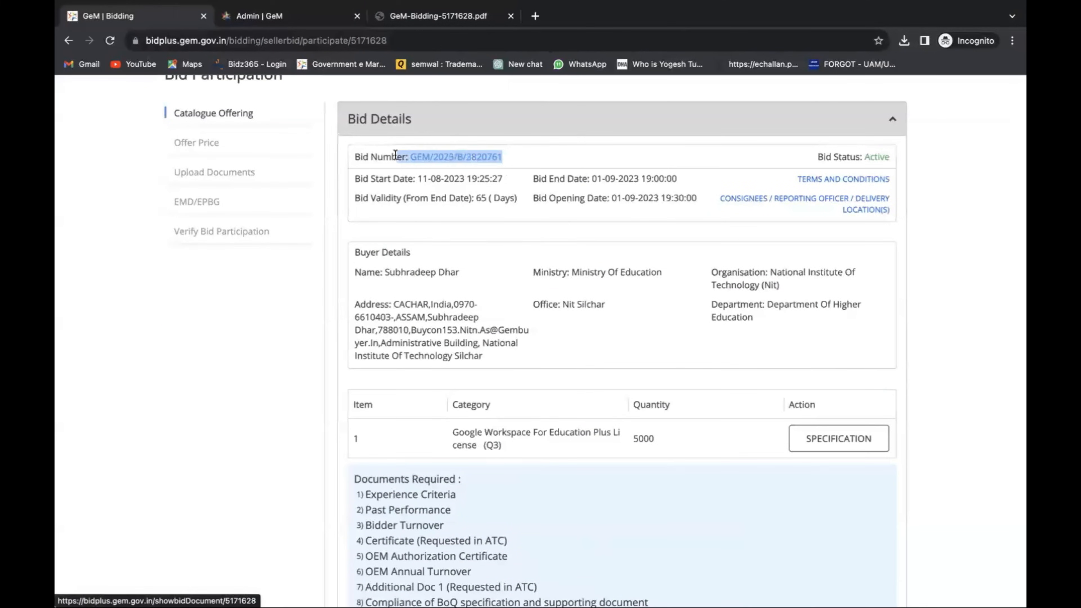
- Enter the copied bid number as the catalogue's active bid and save the Catalogue Information section
click(284, 22)
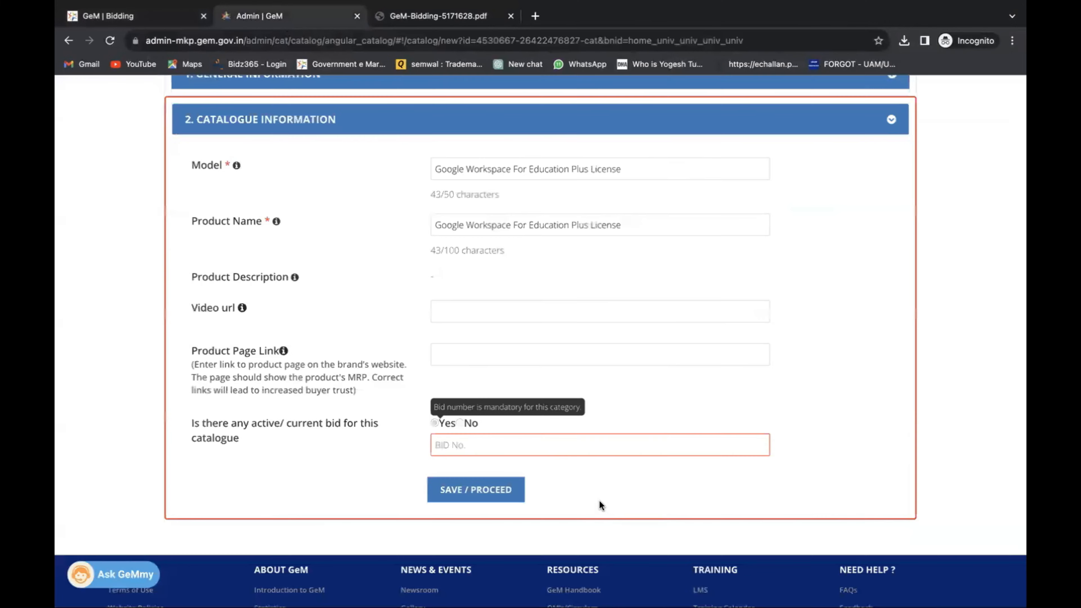
click(555, 447)
key(ctrl+v)
click(512, 483)
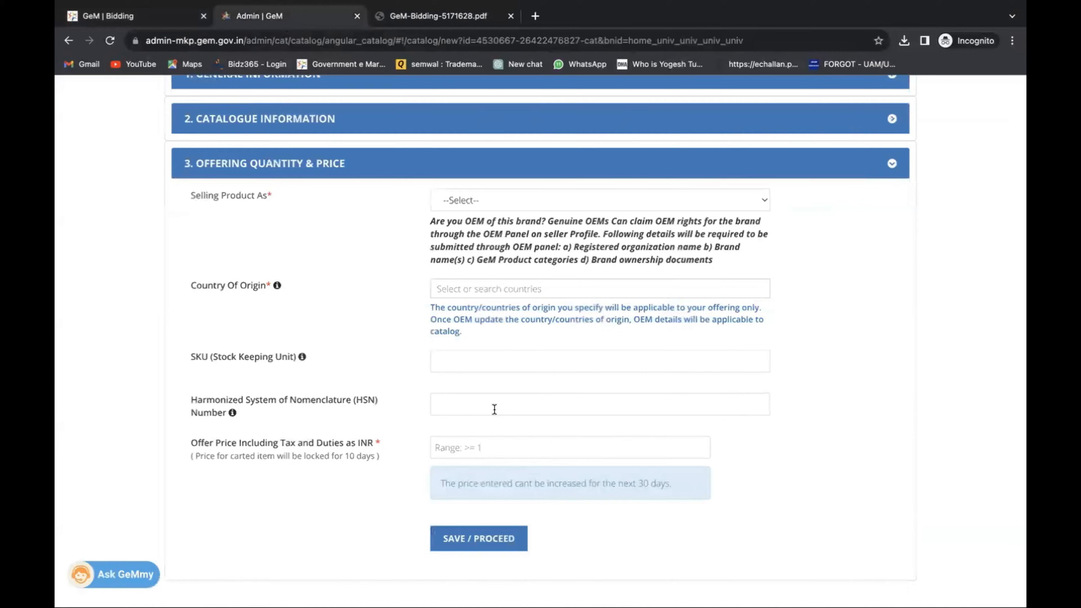
- Set Selling Product As to Resellers and Country Of Origin to India in the Offering Quantity & Price section
scroll(494, 302, down, 2)
click(510, 113)
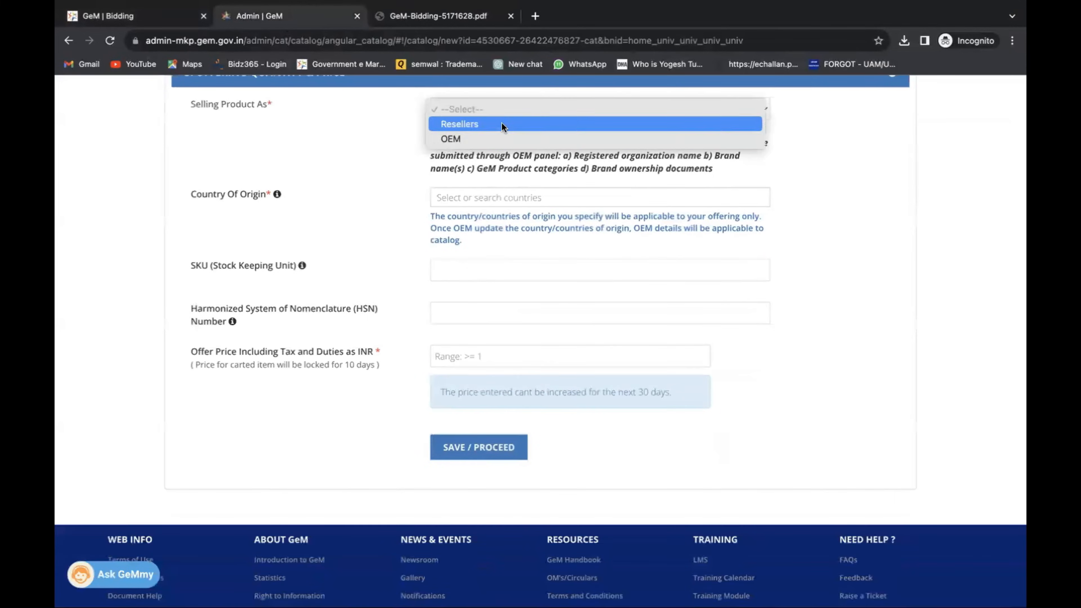
click(501, 123)
click(439, 198)
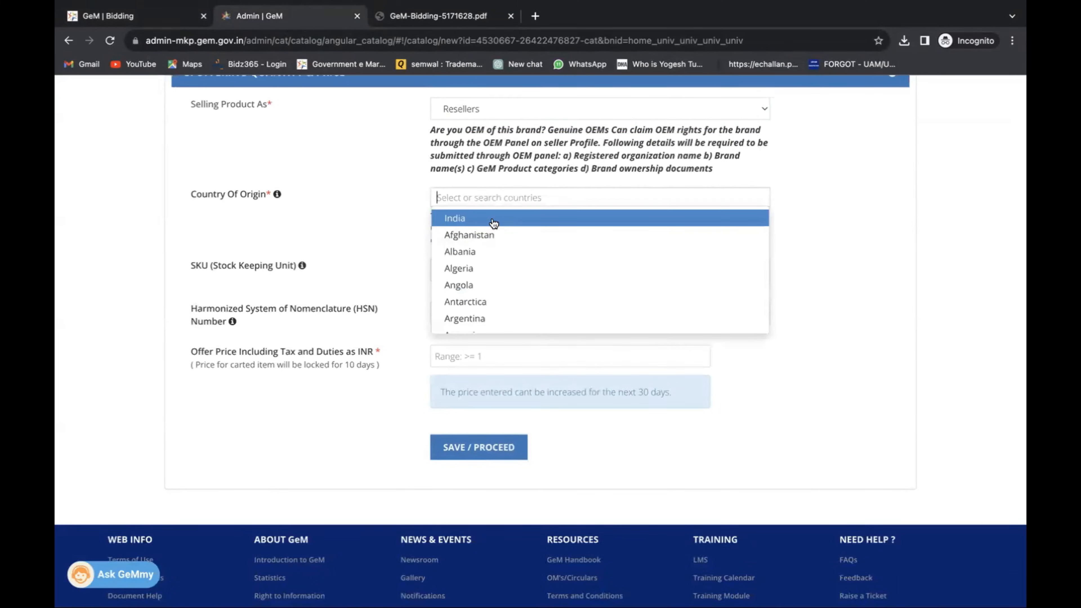
click(468, 218)
click(392, 221)
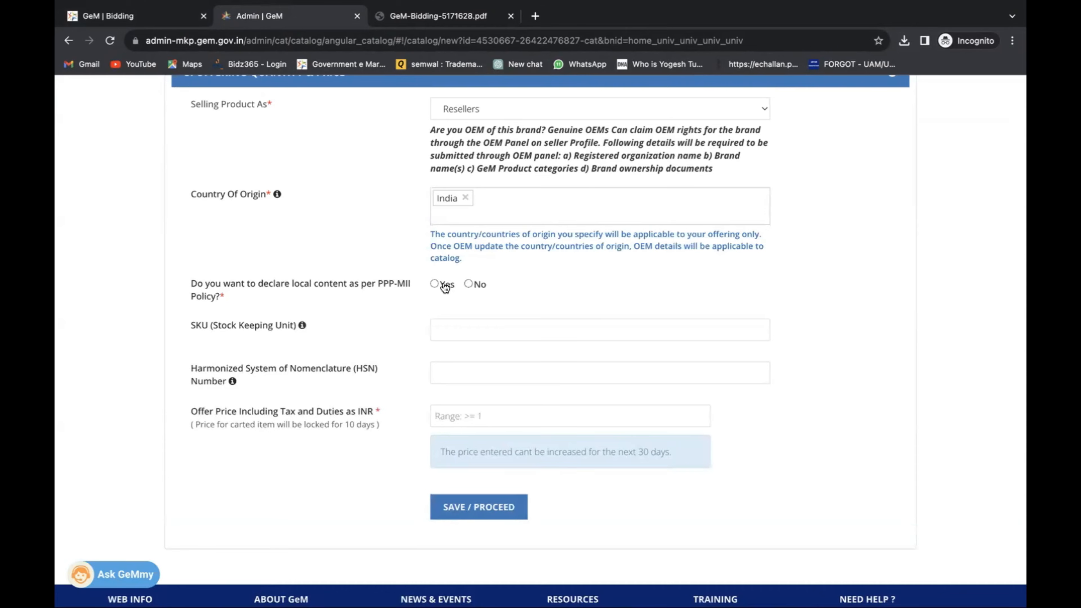
- Choose to declare local content as per the PPP-MII Policy and set the Local Content percentage to 90
click(435, 283)
click(478, 332)
text(90)
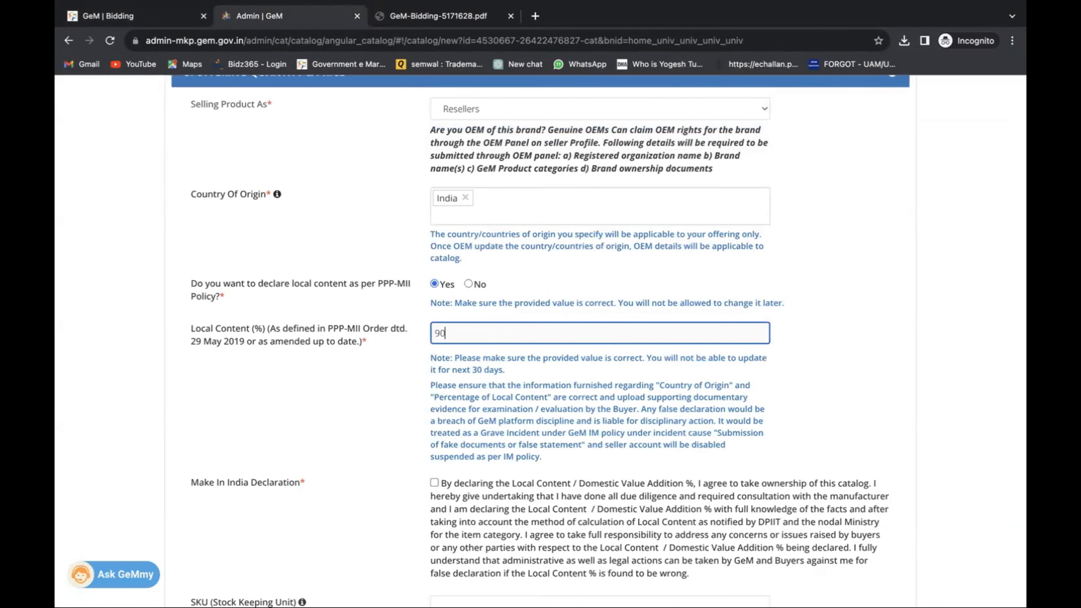
click(469, 283)
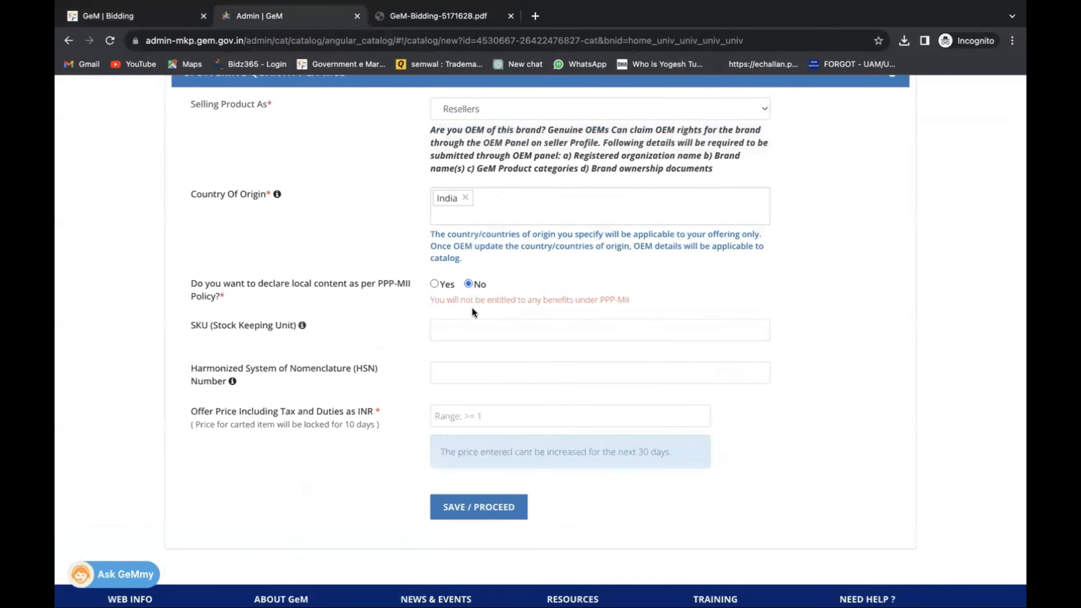
scroll(472, 307, down, 1)
click(447, 370)
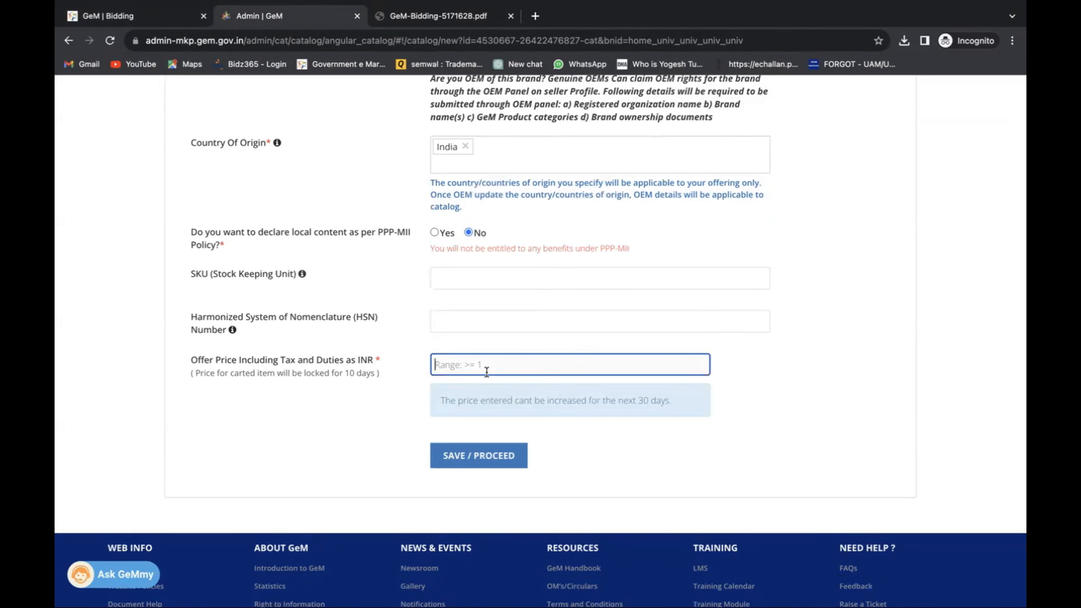
click(434, 232)
- Accept the Make In India Declaration, set the offer price to 800 INR and save the Offering Quantity & Price section
scroll(450, 237, down, 5)
scroll(438, 181, down, 1)
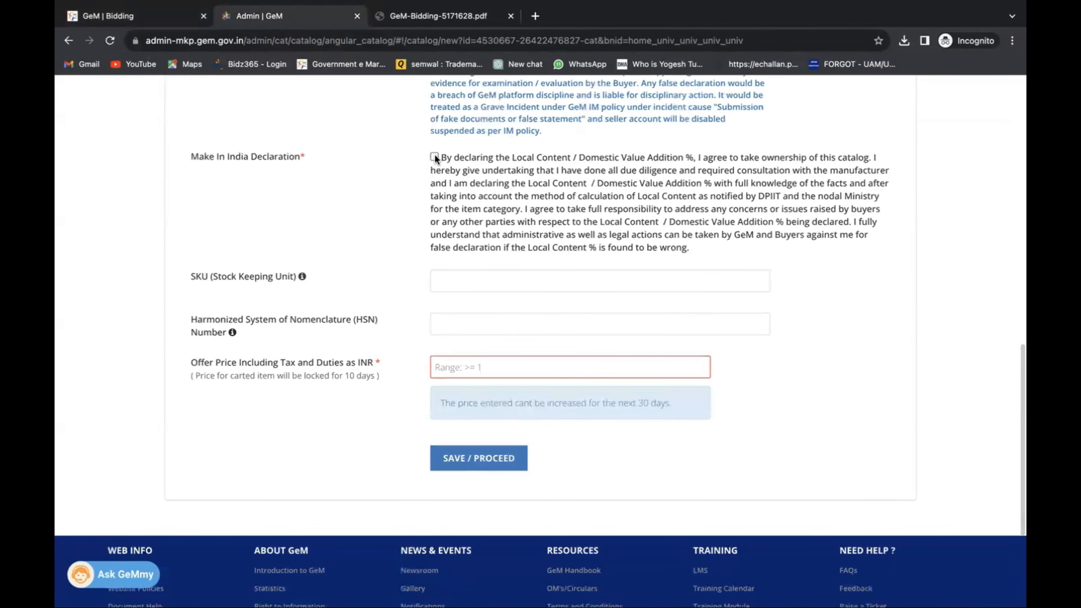
click(434, 157)
click(530, 371)
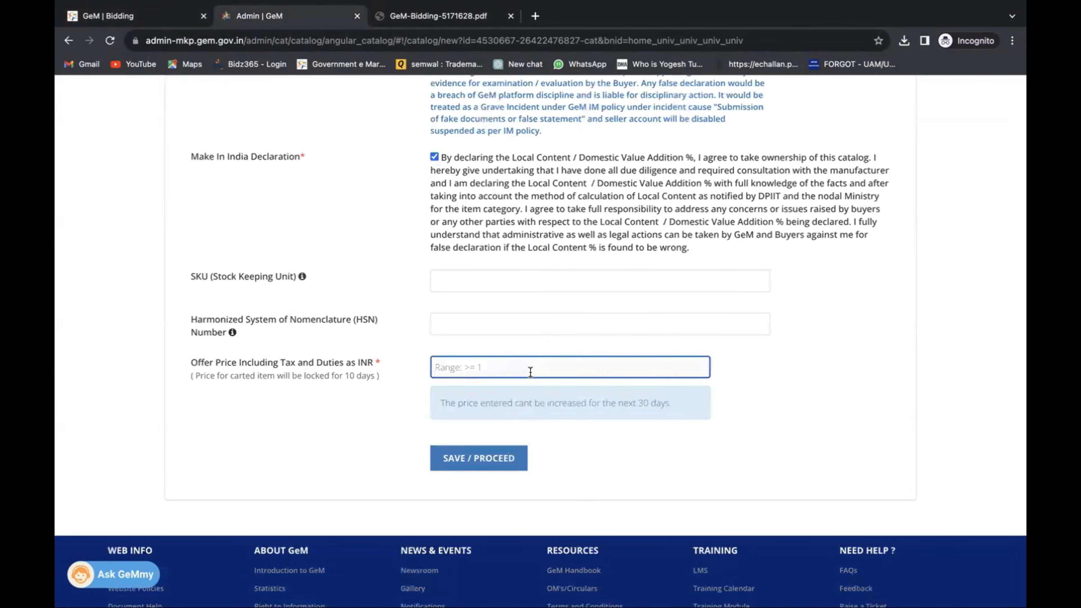
text(800)
click(475, 455)
scroll(581, 199, up, 3)
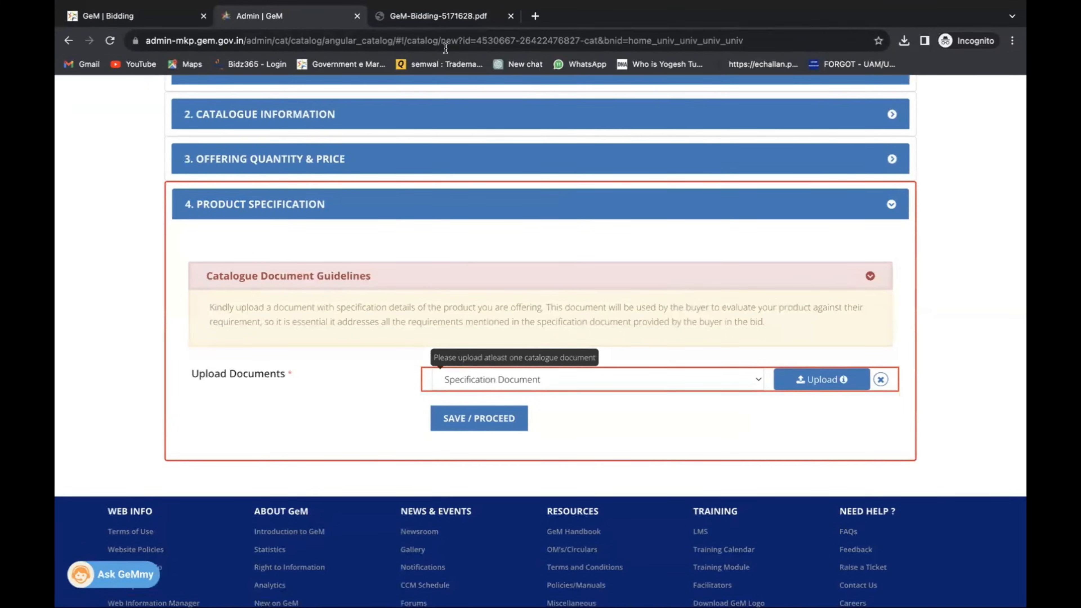
- Open the buyer's specification document from the bid PDF, review it and return to the catalogue form
click(438, 17)
click(570, 298)
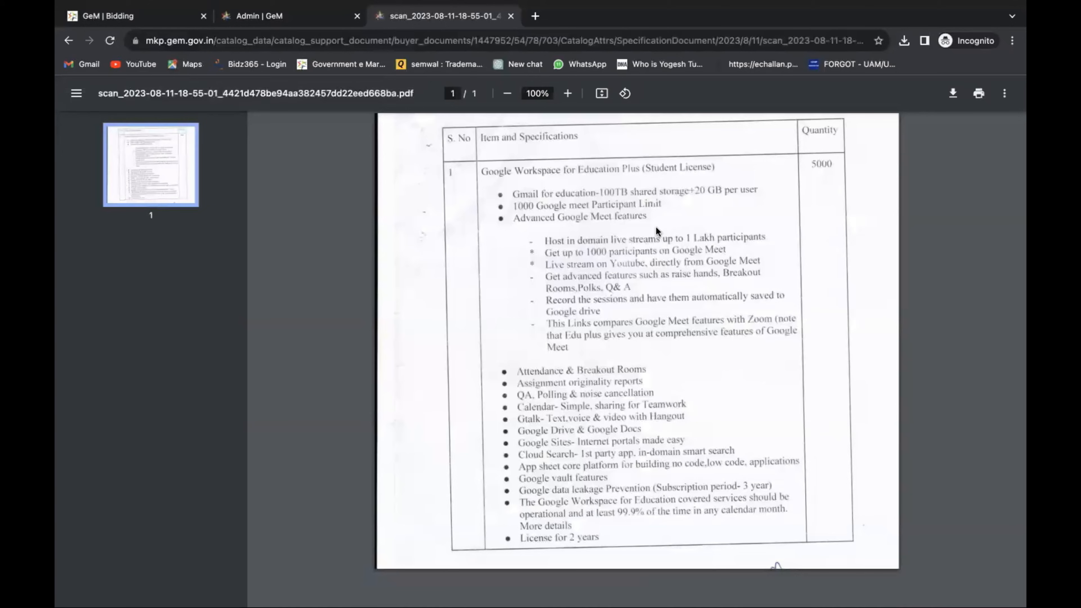
click(309, 17)
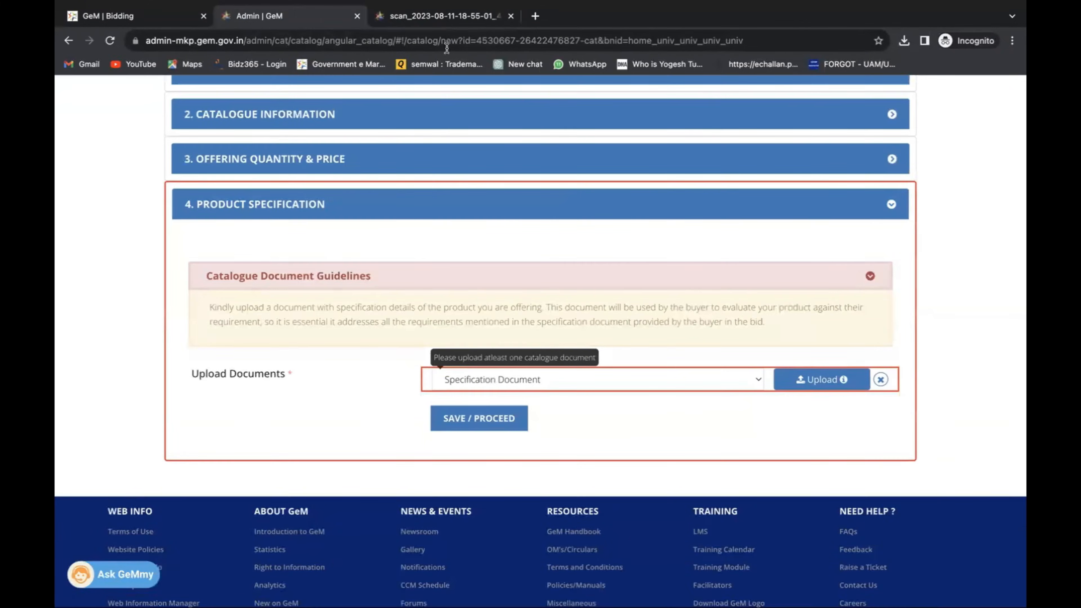
- Upload the buyer's scanned specification PDF as the Specification Document and save the Product Specification section
click(447, 23)
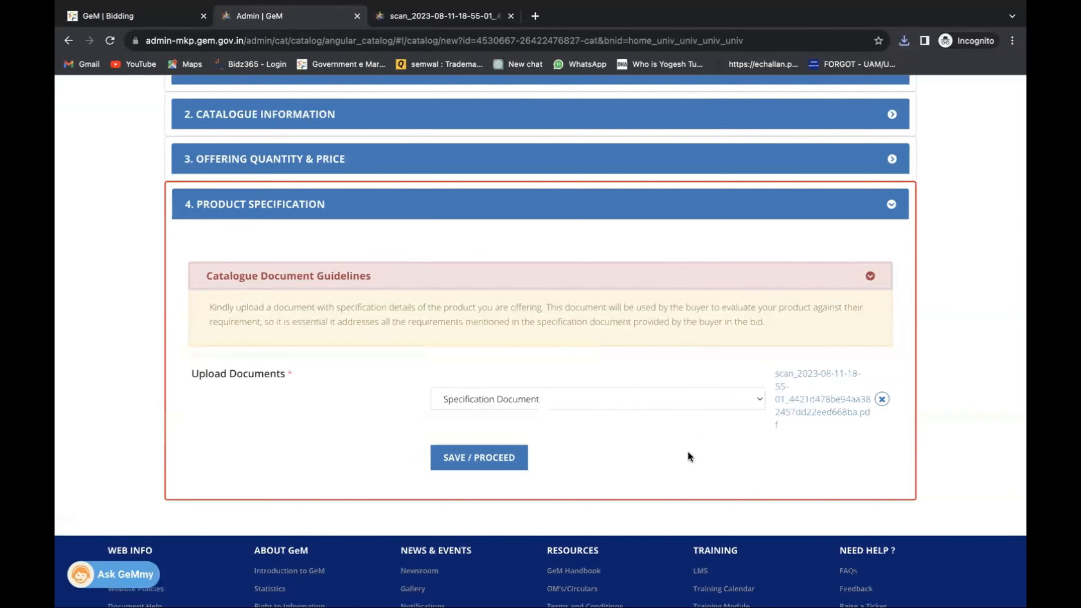
scroll(596, 425, down, 2)
click(479, 394)
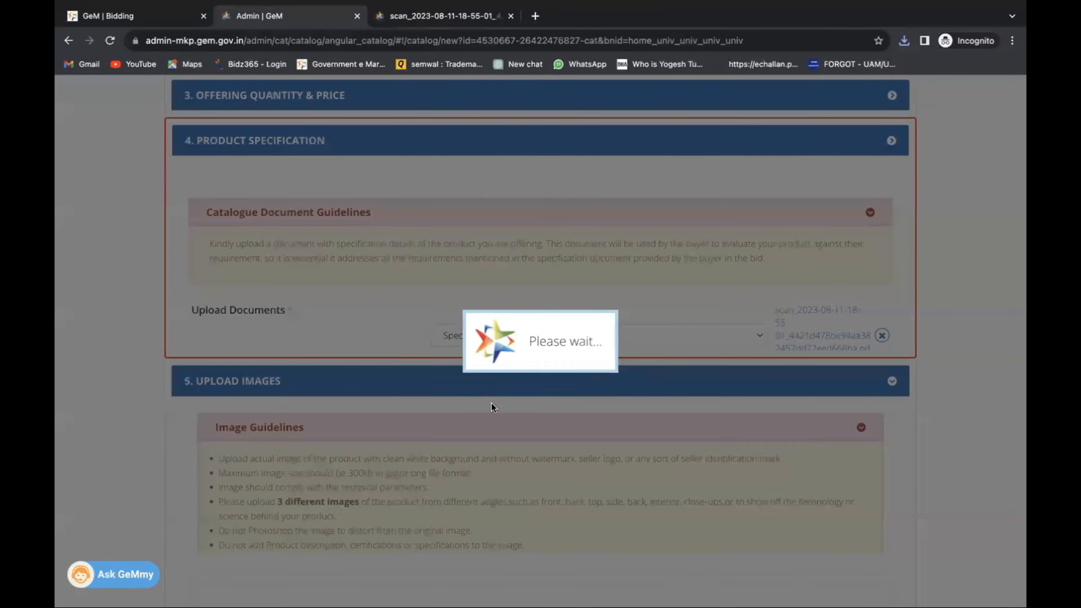
- Upload three screenshots of the buyer's specification page as the front, side/top/back and interior/close-up images of the product
scroll(496, 414, down, 5)
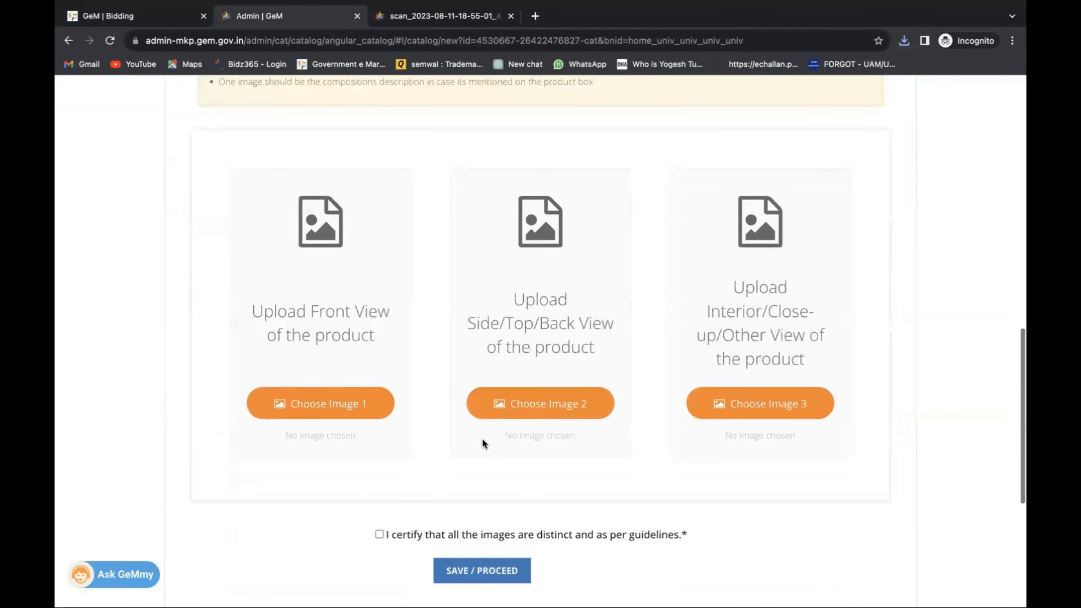
scroll(482, 440, down, 1)
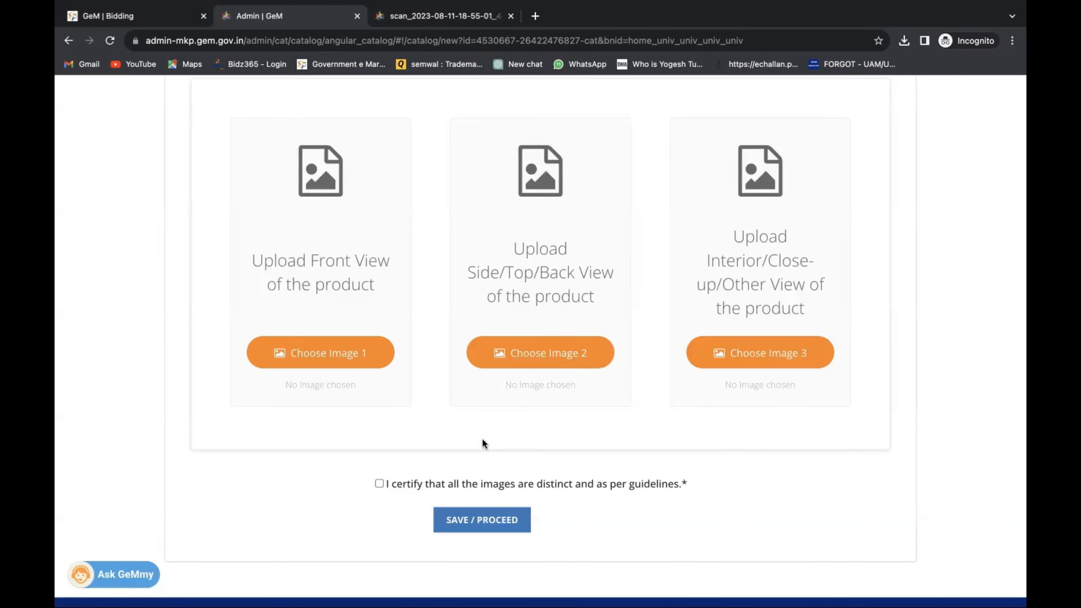
scroll(482, 439, down, 5)
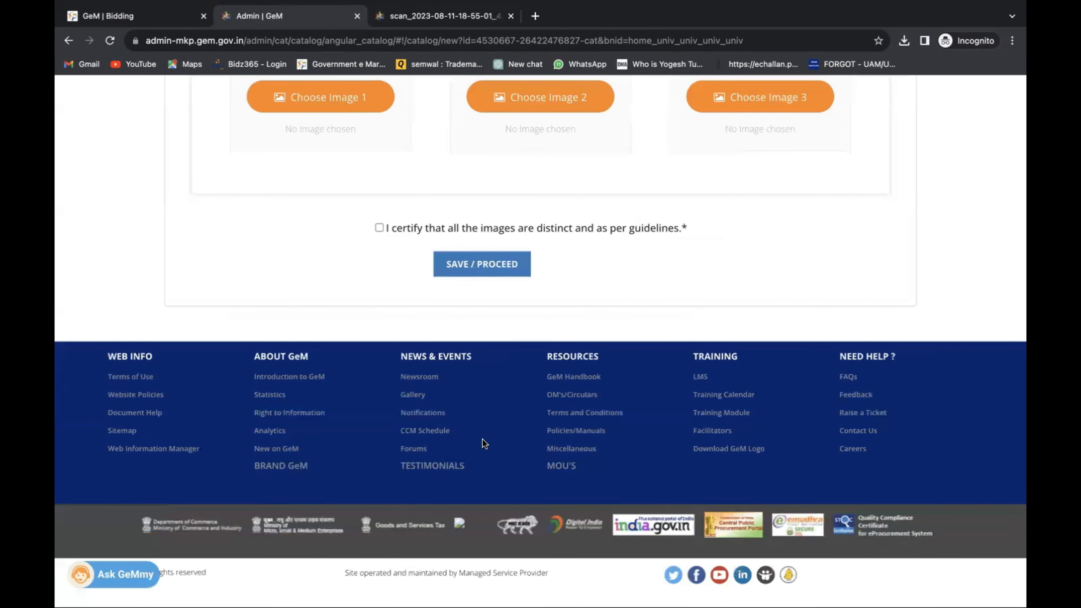
scroll(483, 443, up, 4)
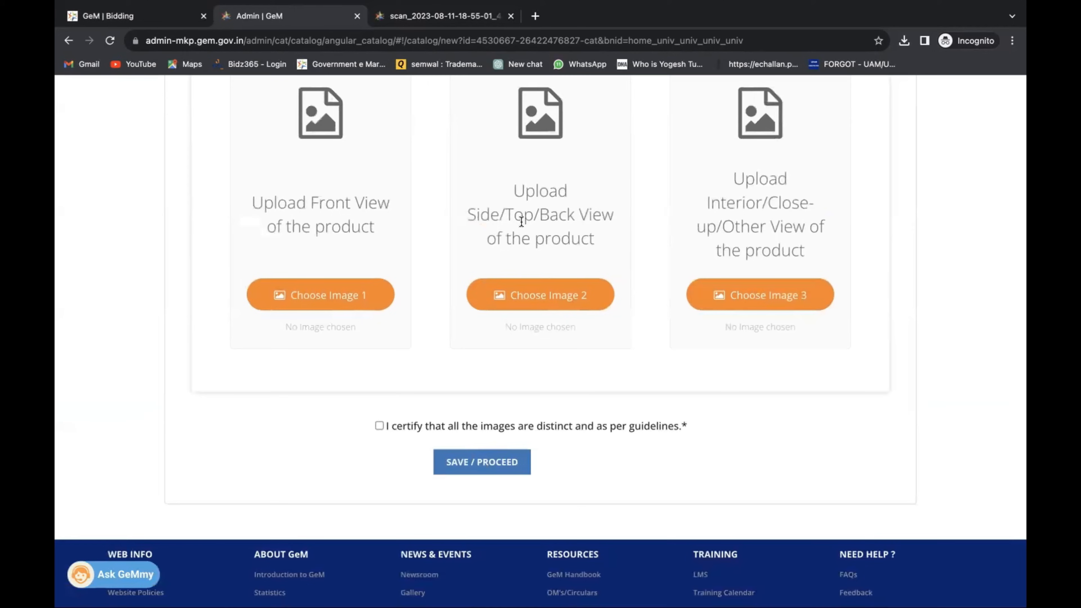
click(442, 17)
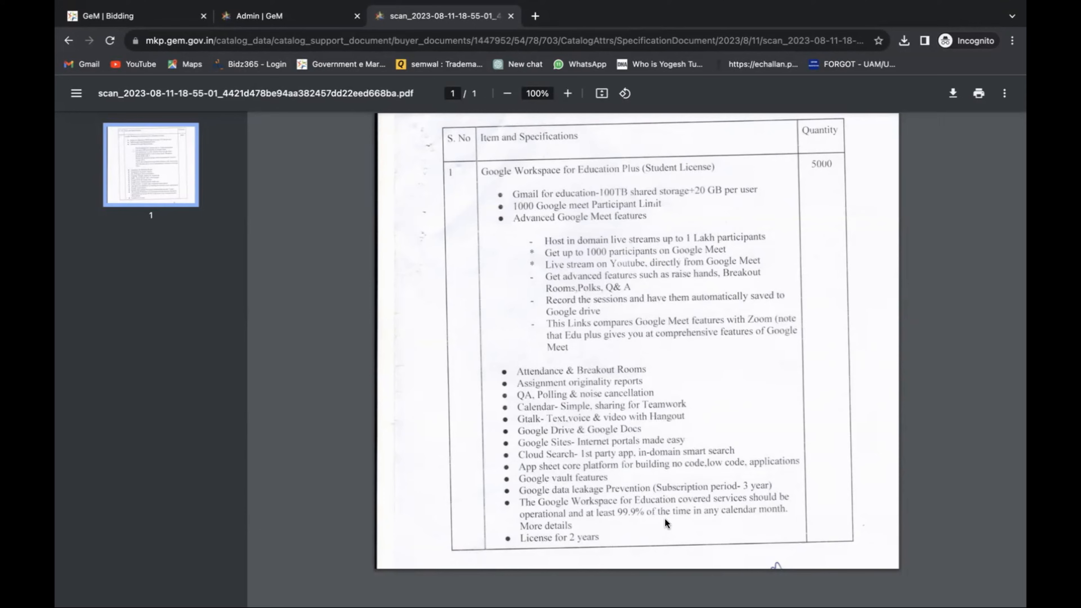
click(267, 22)
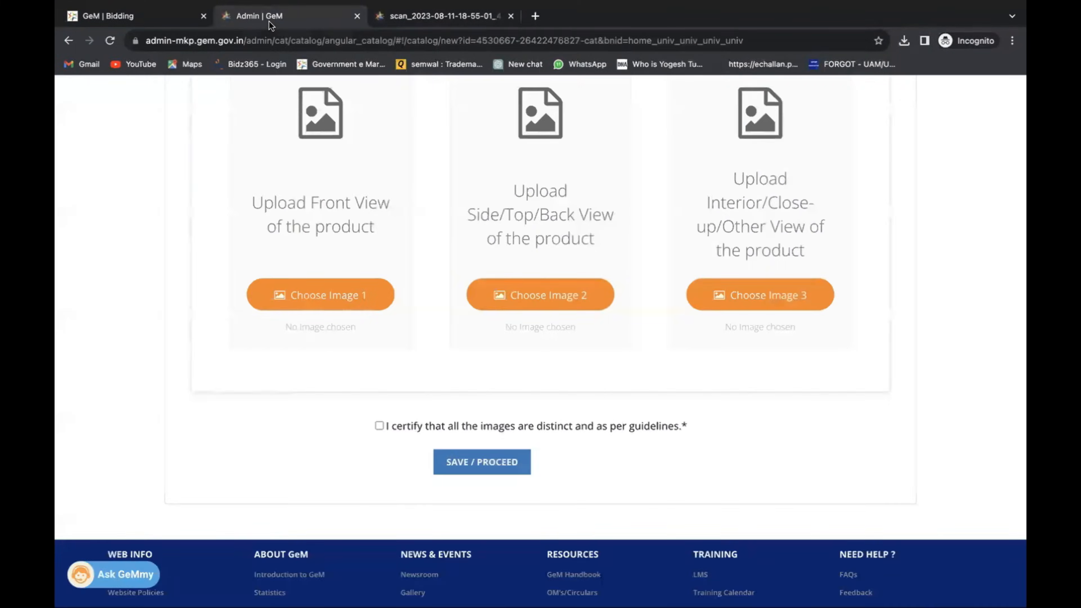
click(349, 307)
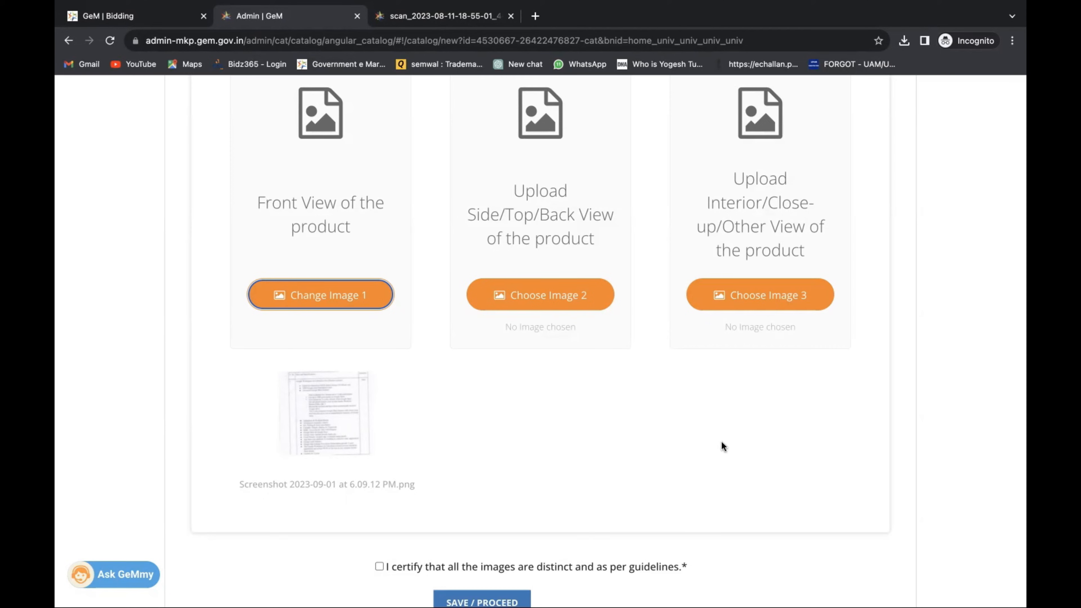
click(524, 294)
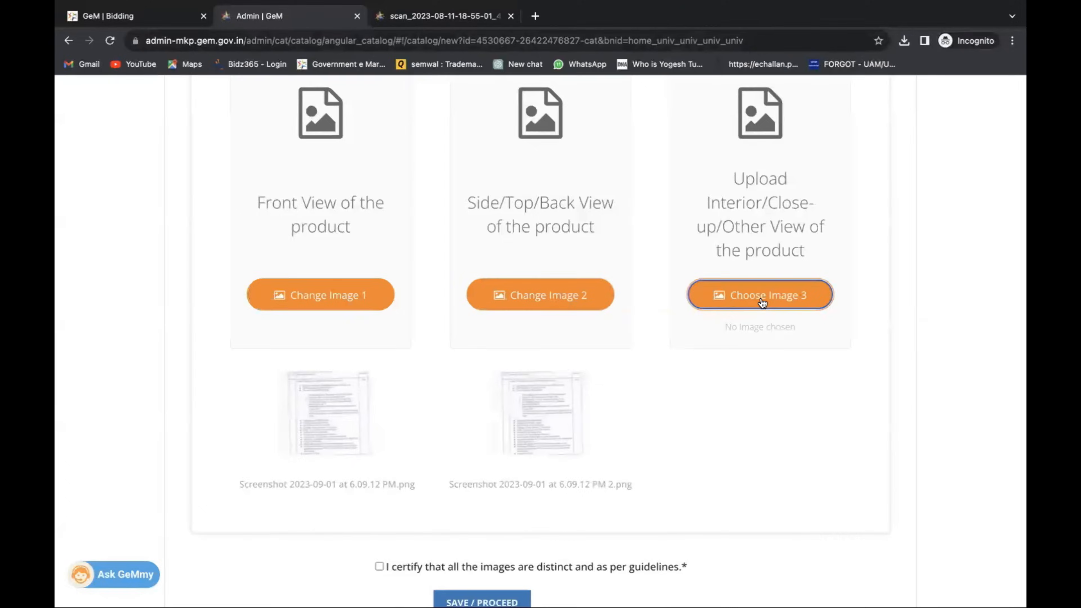
click(760, 300)
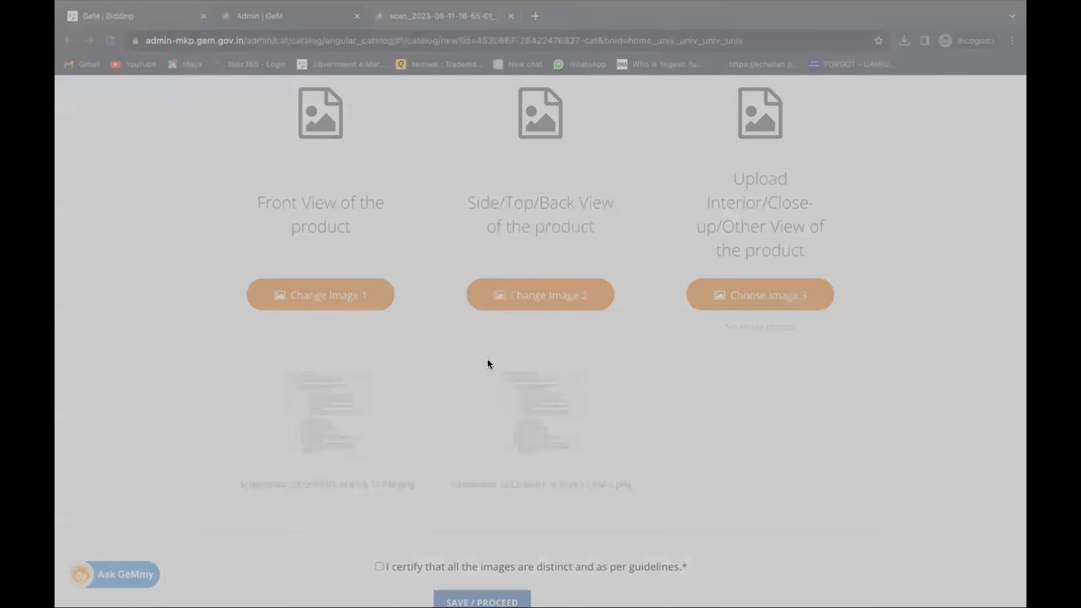
click(768, 435)
- Certify that all images are distinct and as per guidelines, and save the Upload Images section
scroll(607, 396, down, 4)
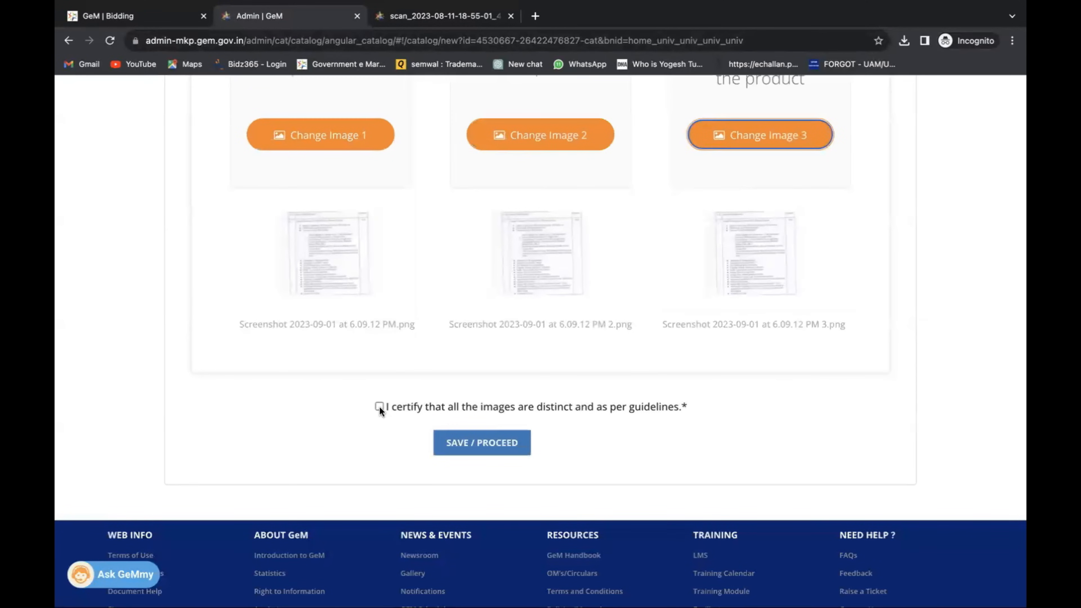
click(379, 406)
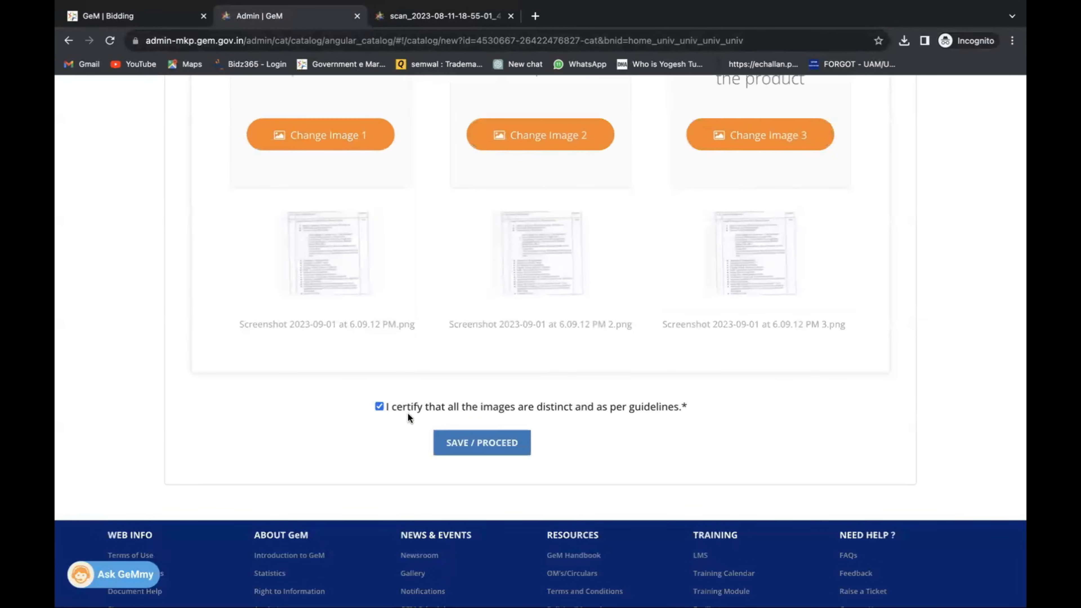
click(483, 445)
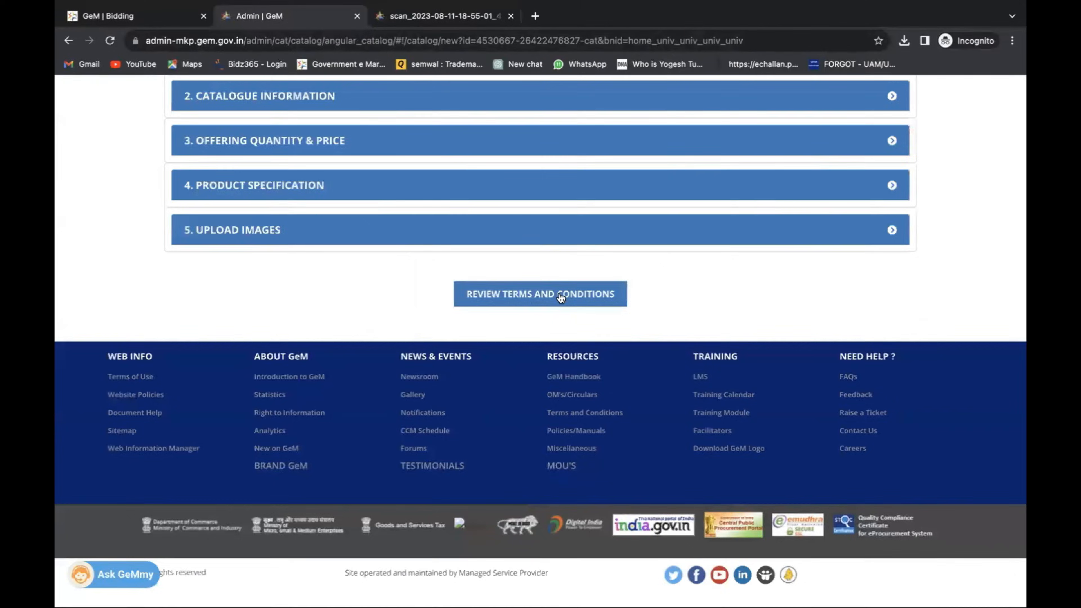
- Open and agree to the GeM terms and conditions, enter the captcha text and publish the product
click(558, 294)
click(242, 37)
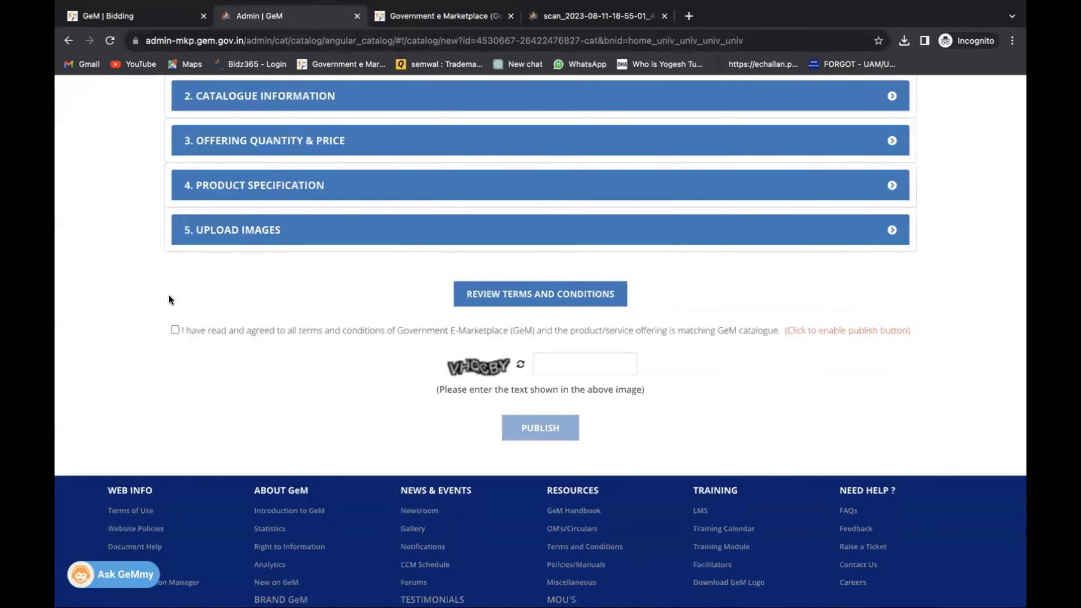
click(240, 348)
click(568, 382)
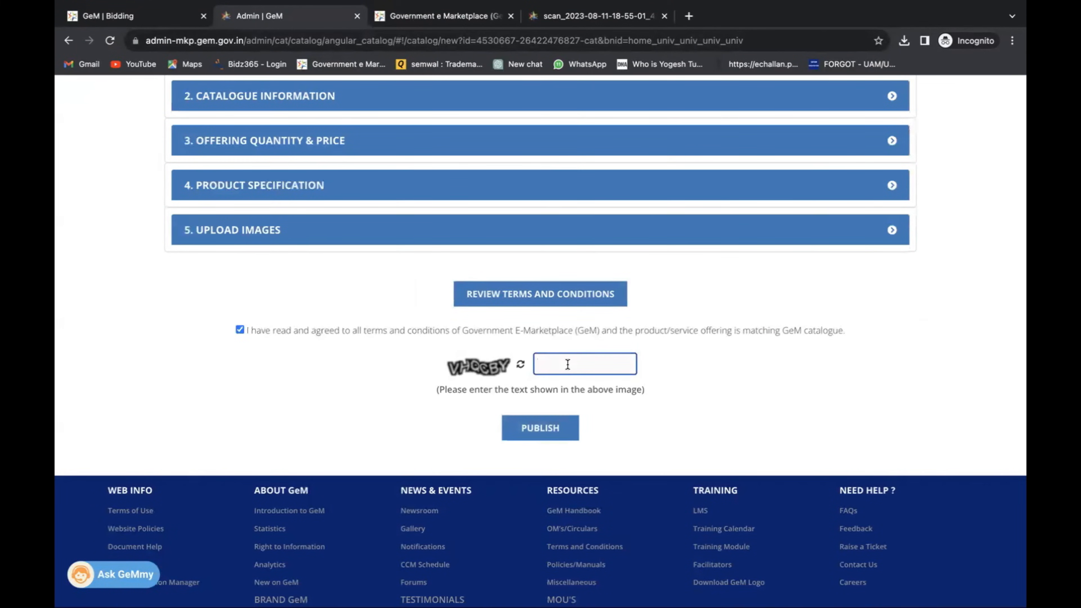
text(VHQCBY)
click(538, 421)
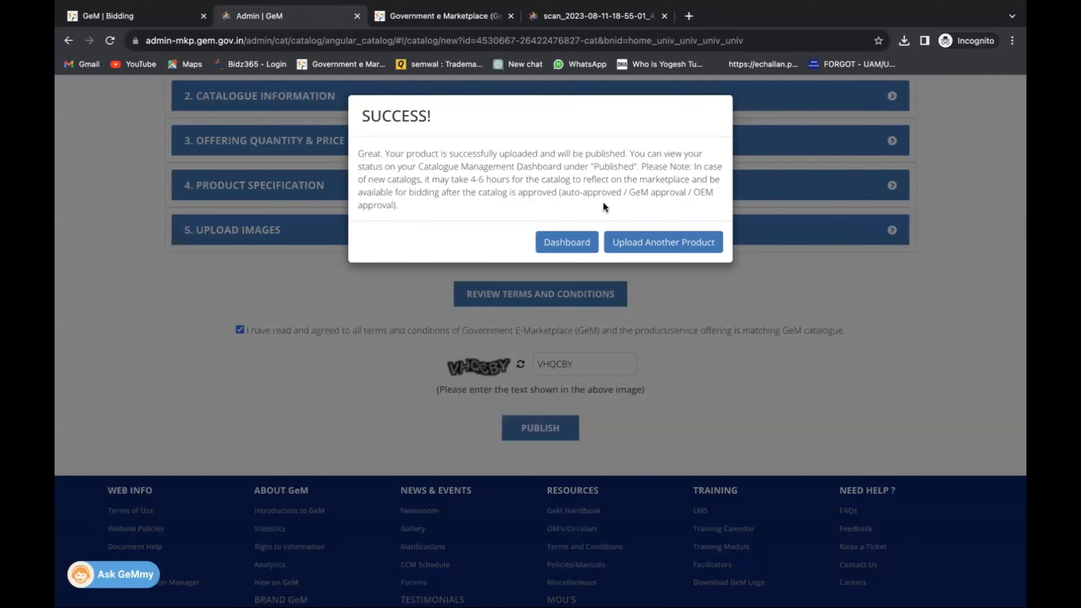
drag(590, 166, 658, 164)
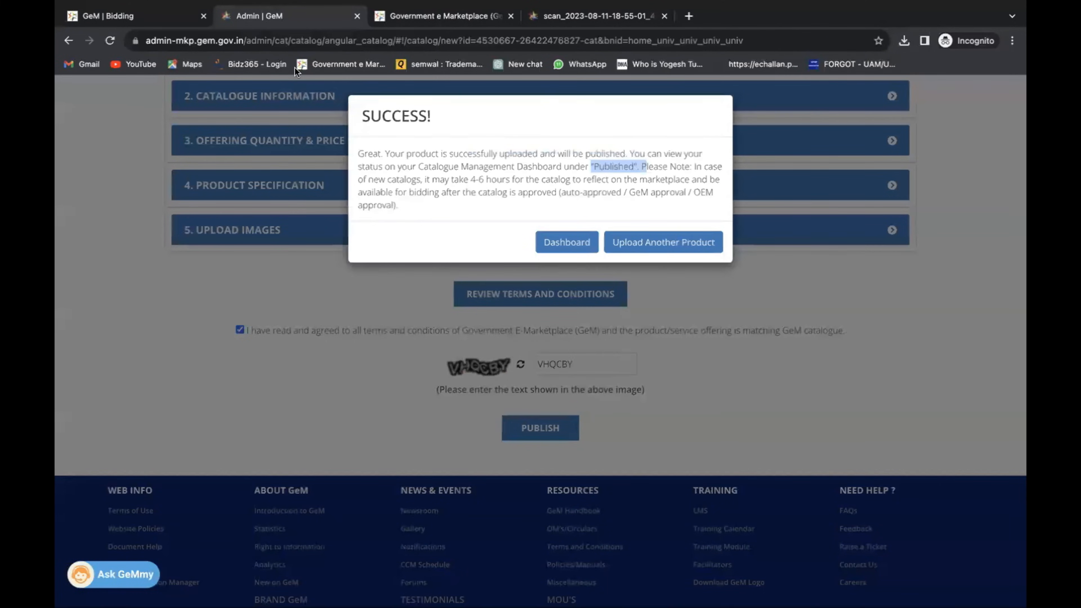
- Reload the Bid Participation page and choose the Google Workspace catalogue priced at ₹800.00 as the offering for item 1
click(149, 15)
scroll(454, 225, down, 1)
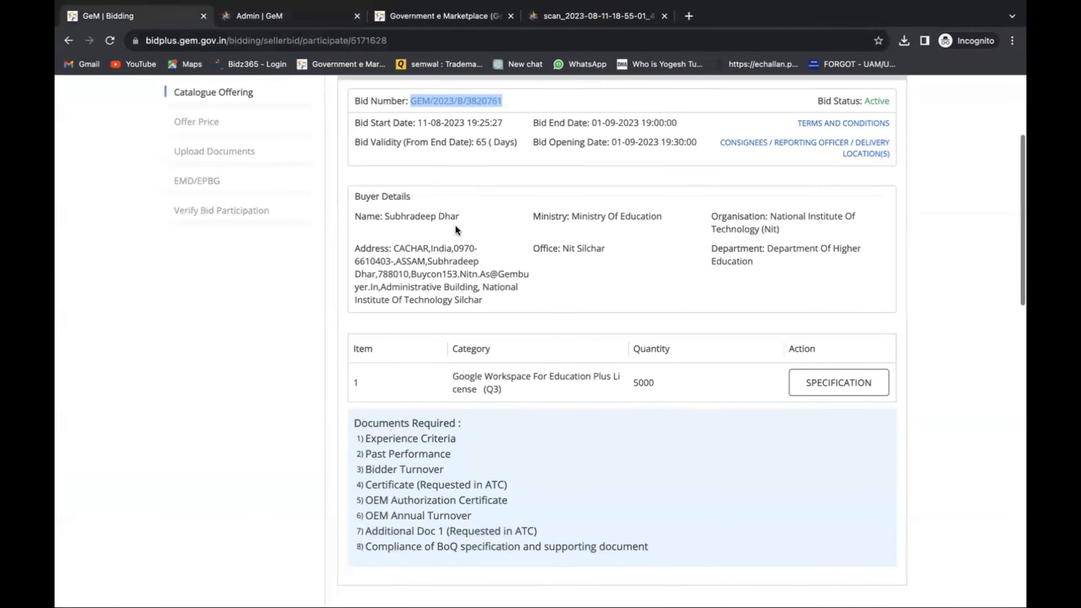
scroll(455, 225, down, 4)
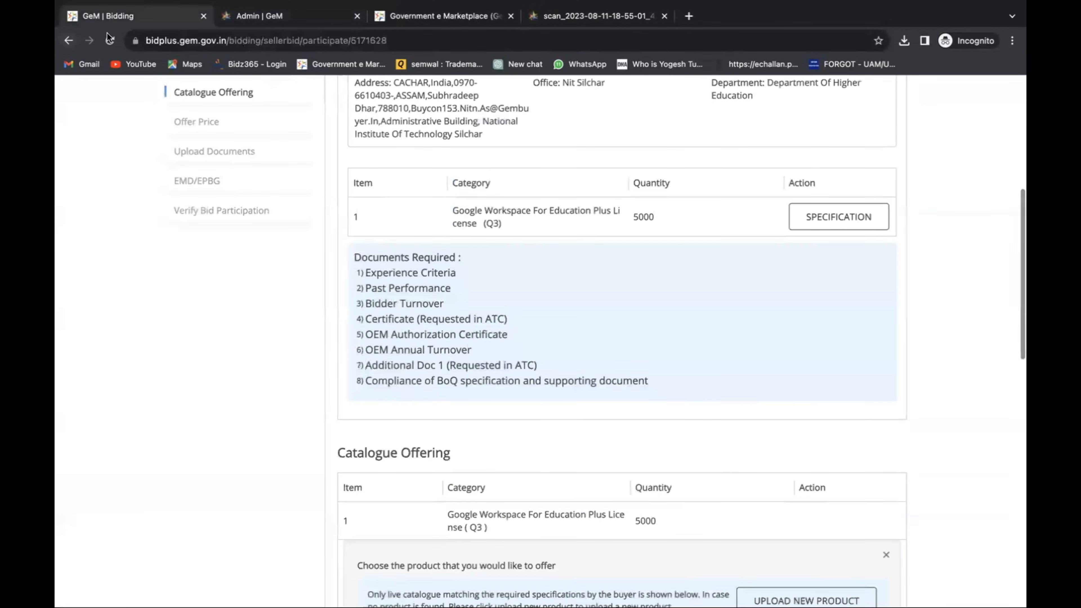
click(110, 40)
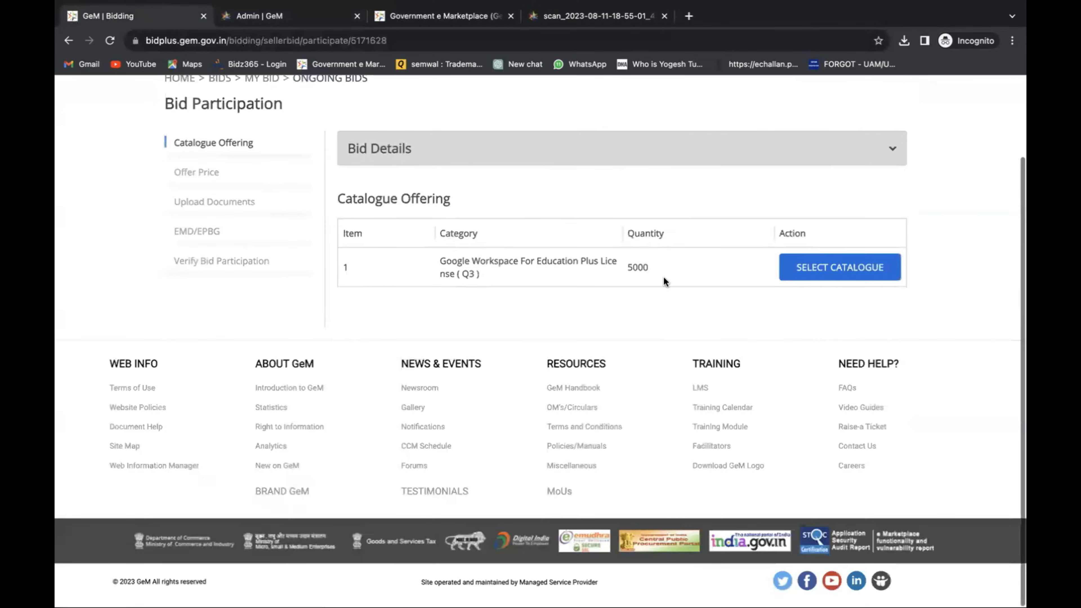
click(841, 267)
scroll(717, 276, down, 4)
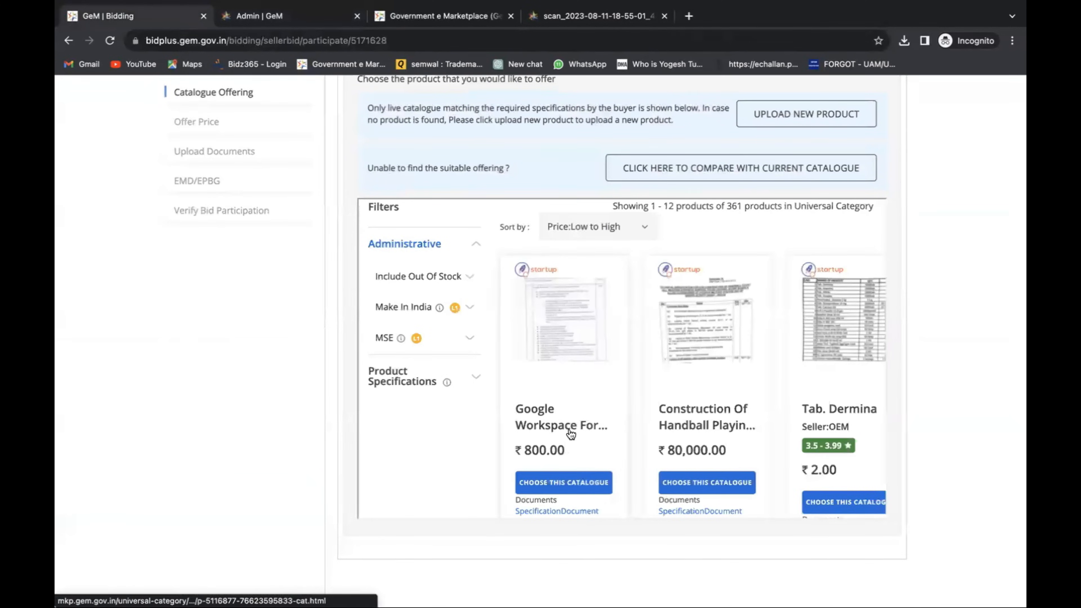
scroll(554, 405, down, 1)
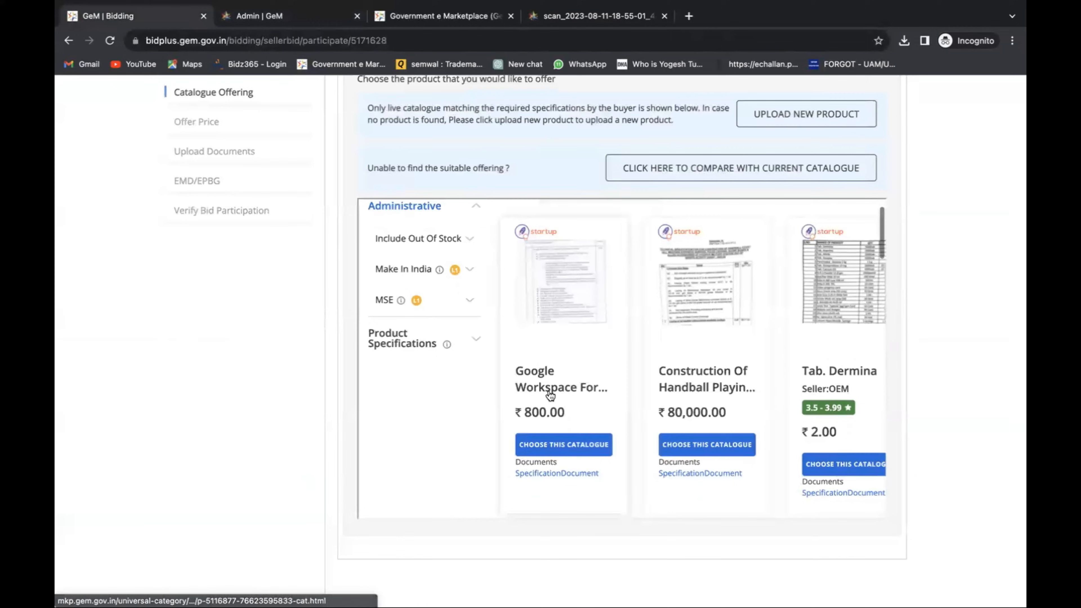
click(557, 445)
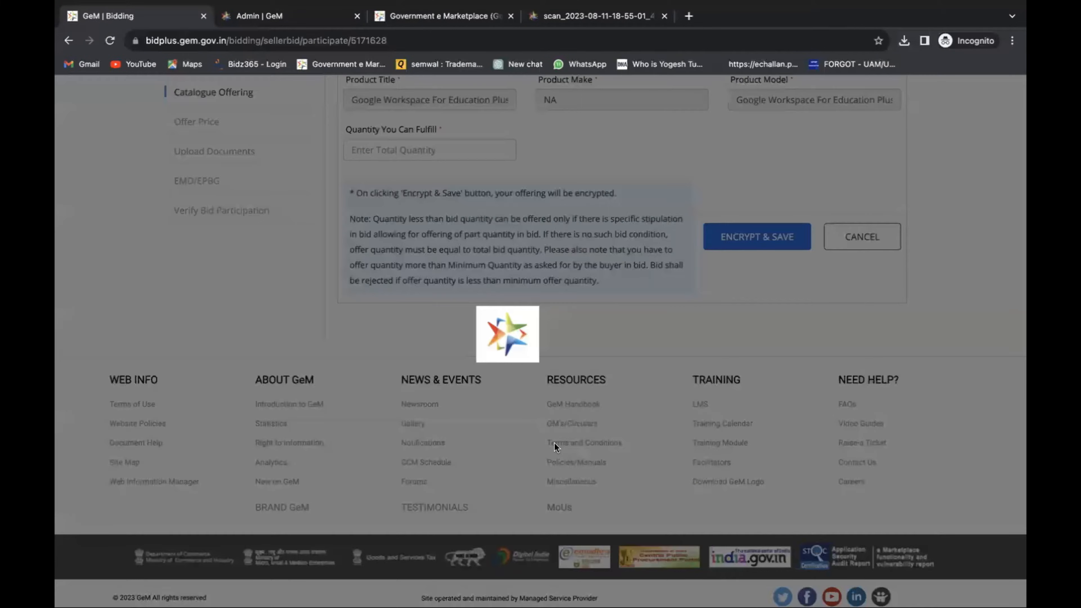
- Confirm that the offered product meets the buyer's specification requirements and set Quantity You Can Fulfill to 5000
scroll(464, 314, up, 3)
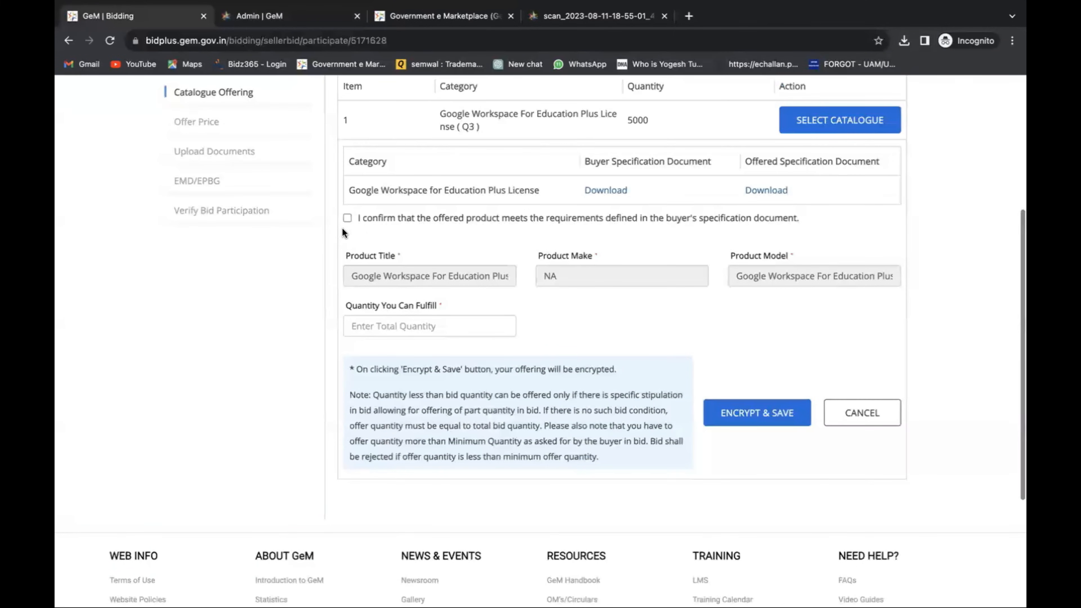
click(347, 218)
click(410, 327)
scroll(427, 336, up, 2)
scroll(427, 340, up, 1)
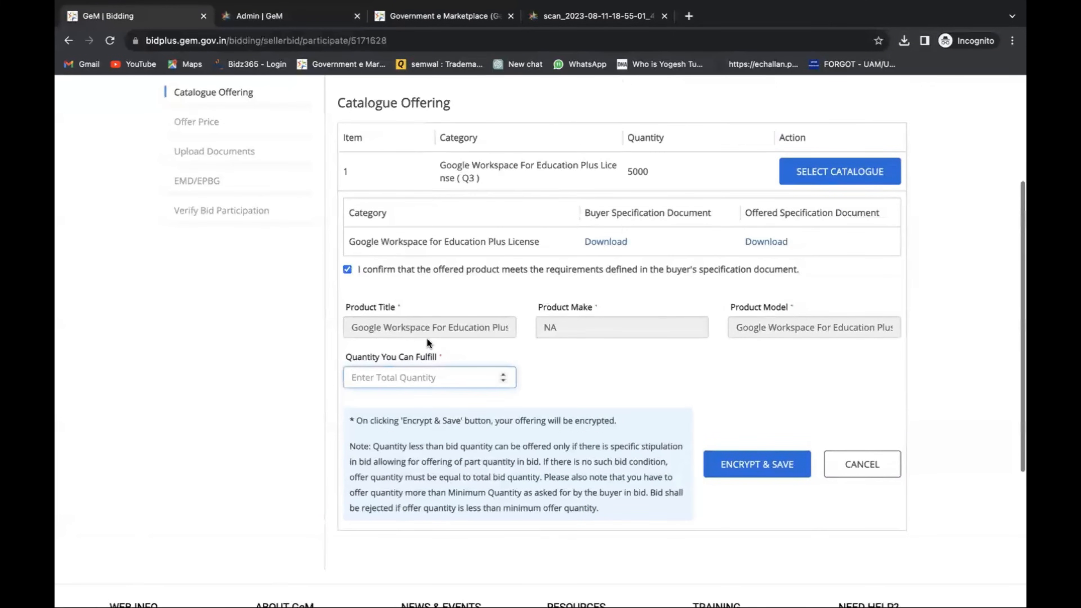
text(5000)
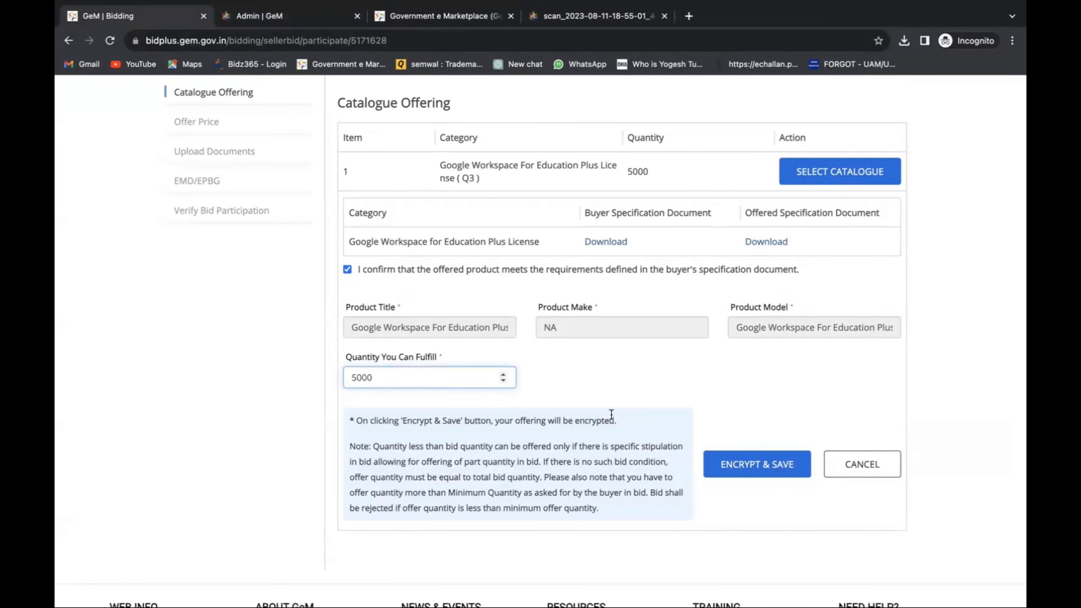
- Encrypt and save the catalogue offering for item 1 and continue to the Offer Price stage
click(736, 469)
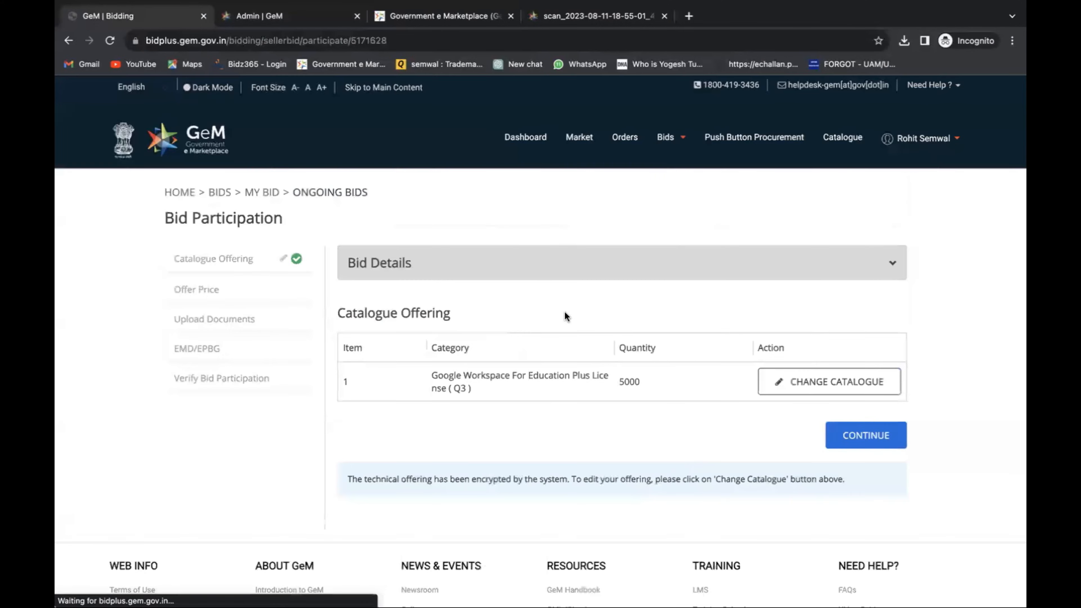
click(850, 446)
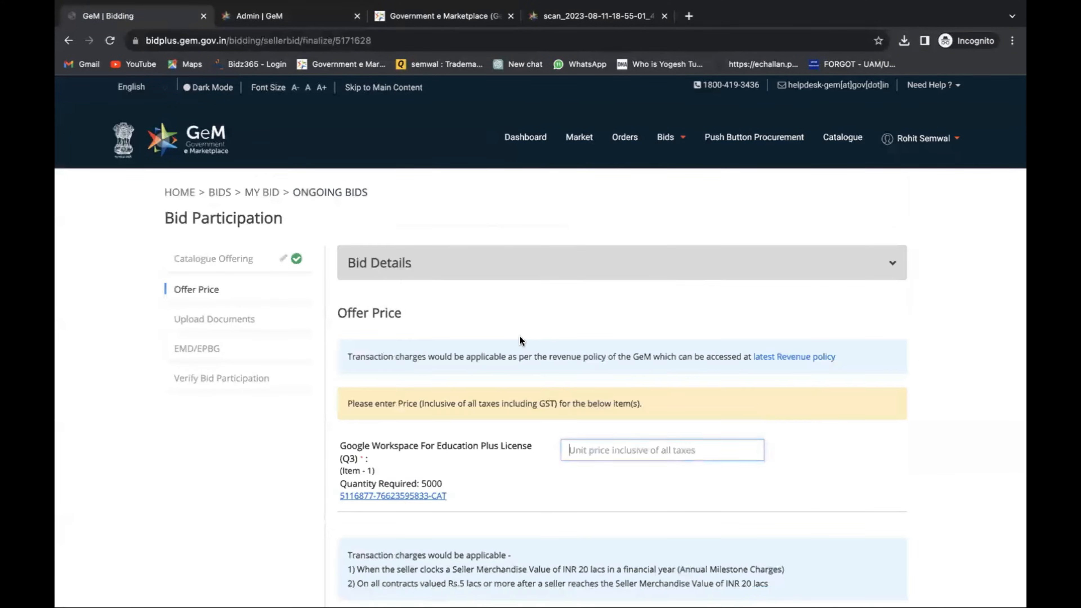
- Set the unit price inclusive of all taxes for item 1 to 400, and encrypt and save the offer price
scroll(553, 349, down, 2)
click(601, 354)
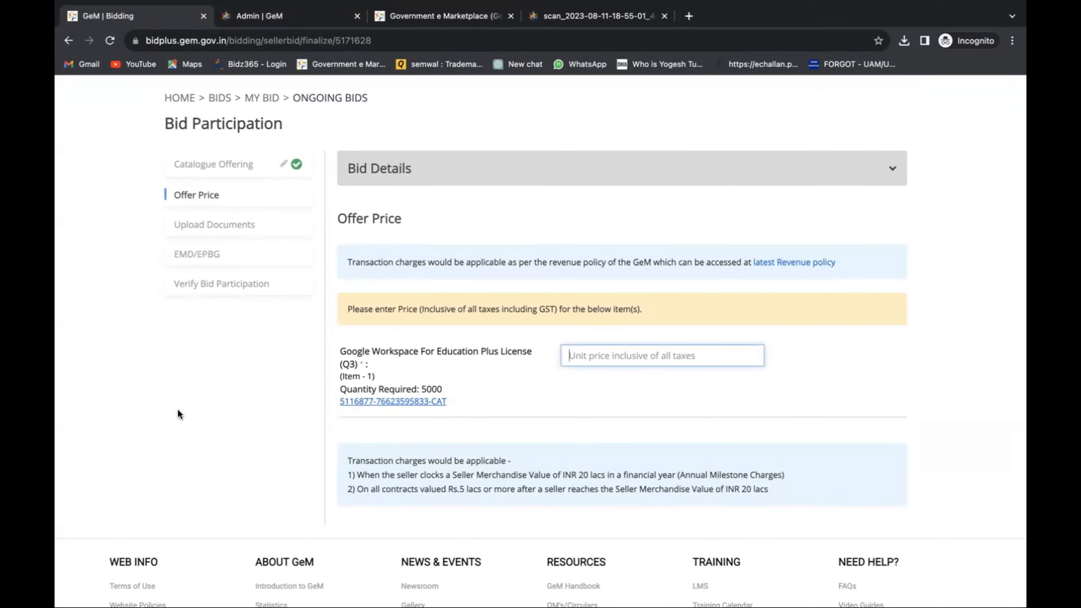
drag(420, 388, 442, 388)
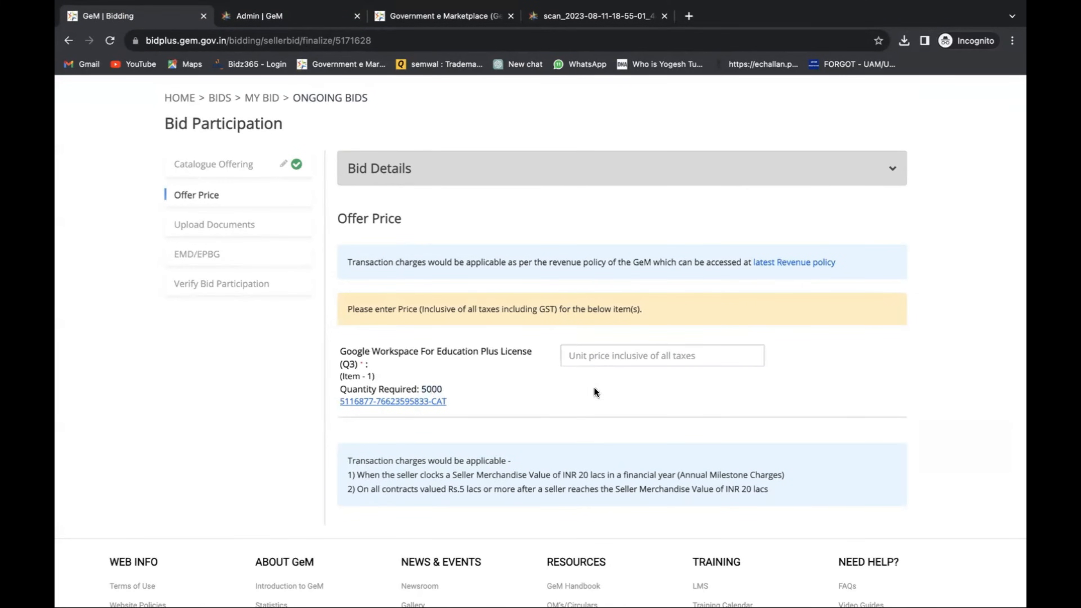
click(615, 352)
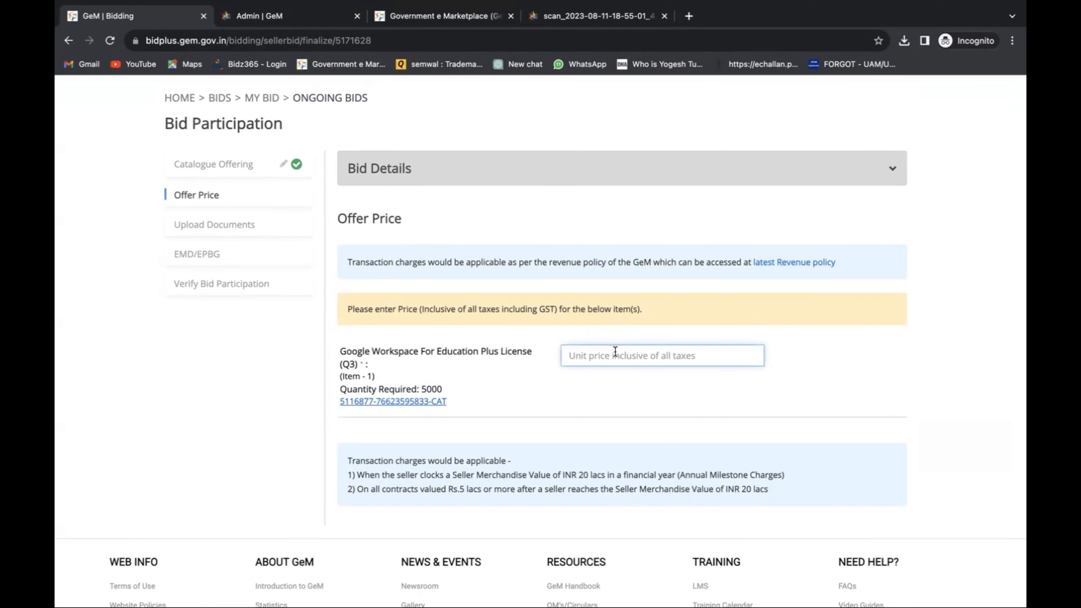
text(400)
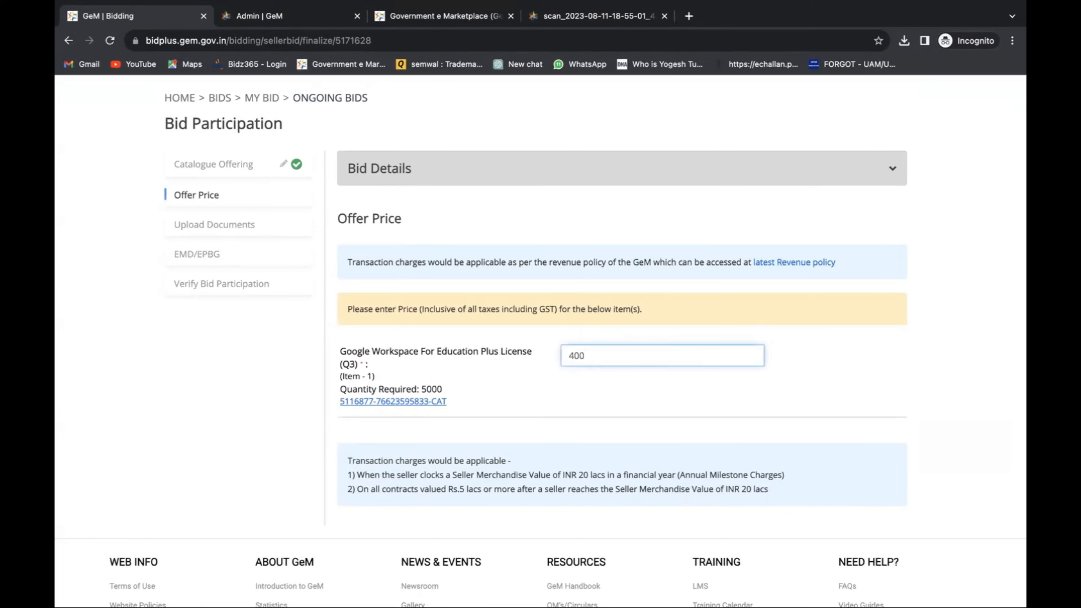
click(633, 374)
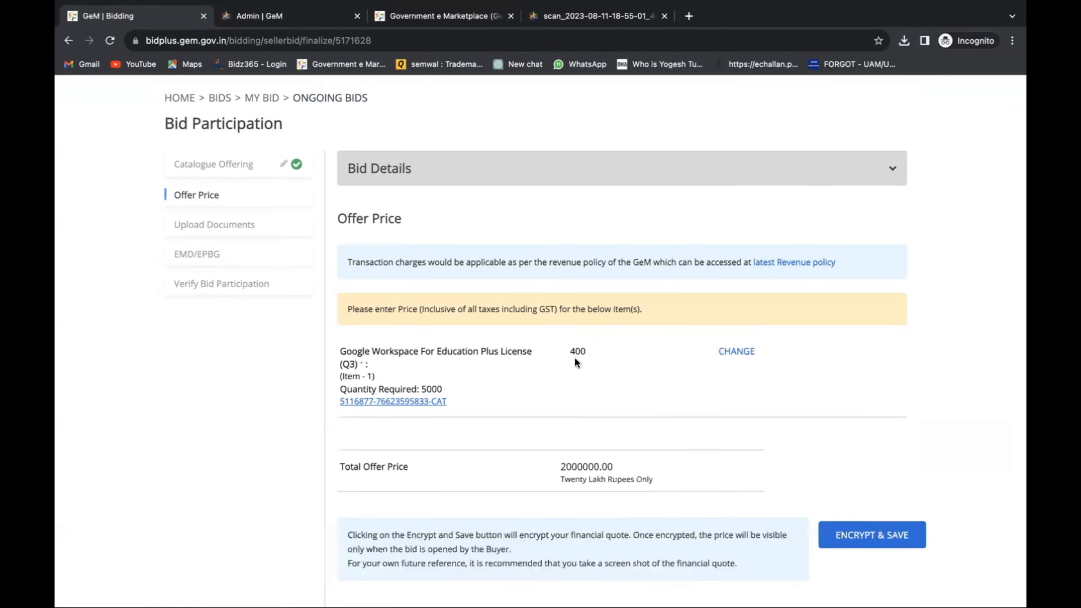
scroll(636, 437, down, 3)
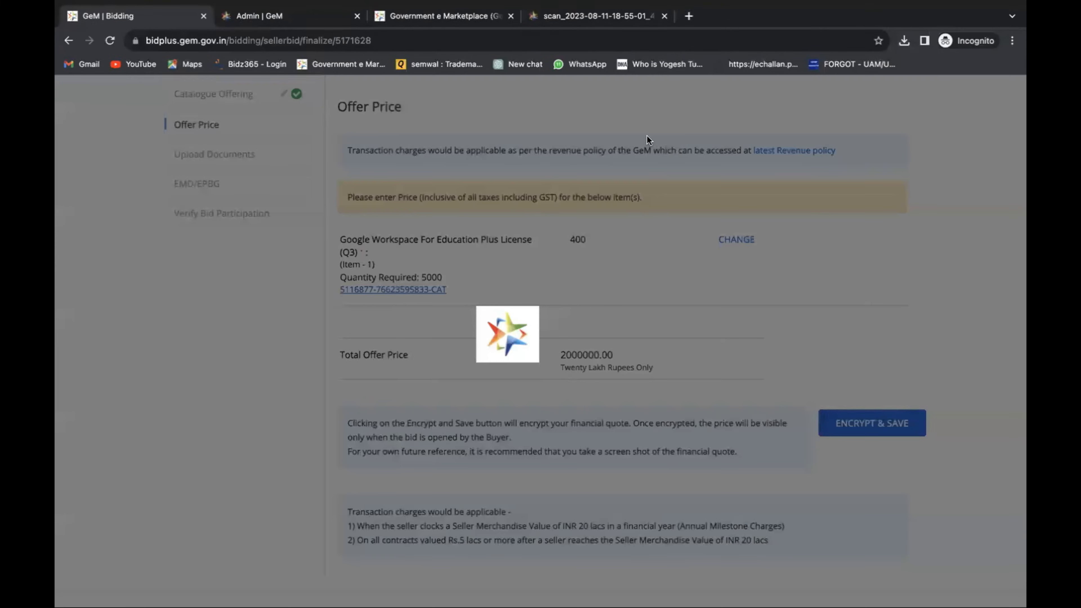
- Review the list of files required in the Upload Documents section of the bid participation
scroll(681, 256, down, 3)
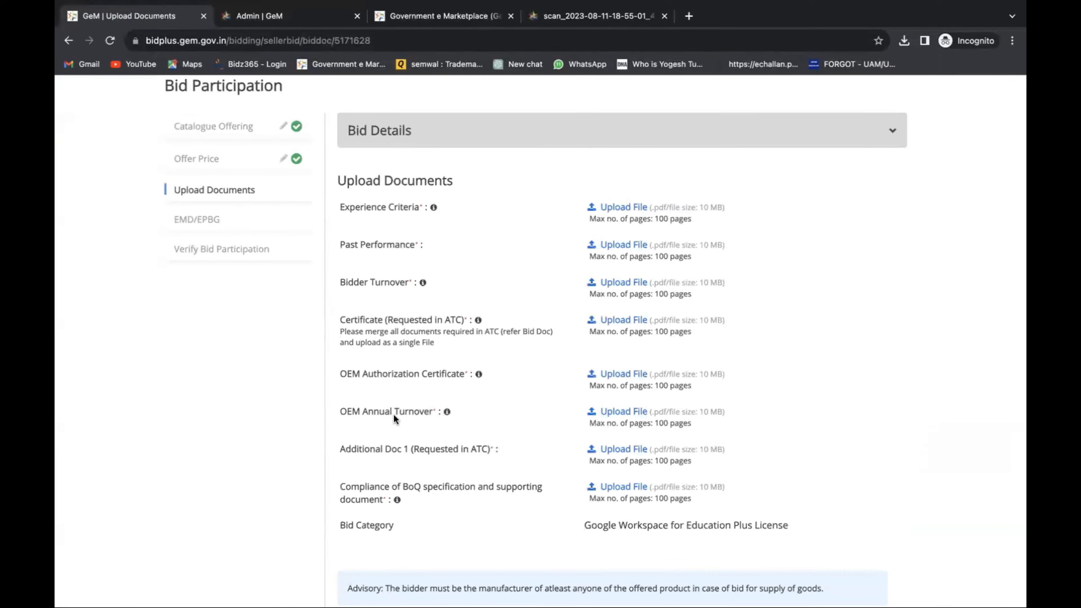
scroll(453, 448, down, 2)
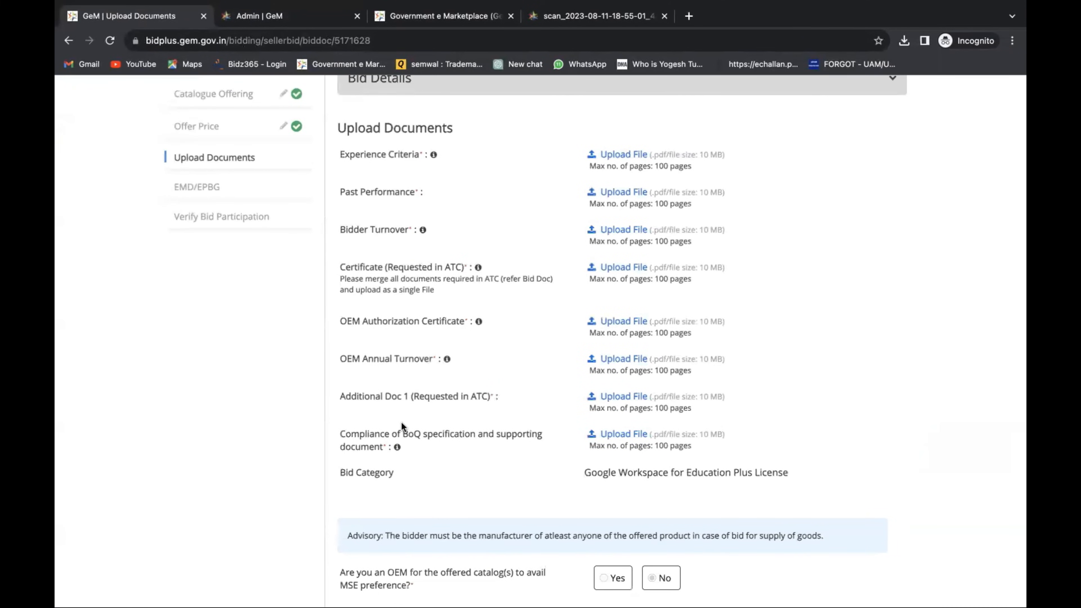
scroll(370, 145, up, 1)
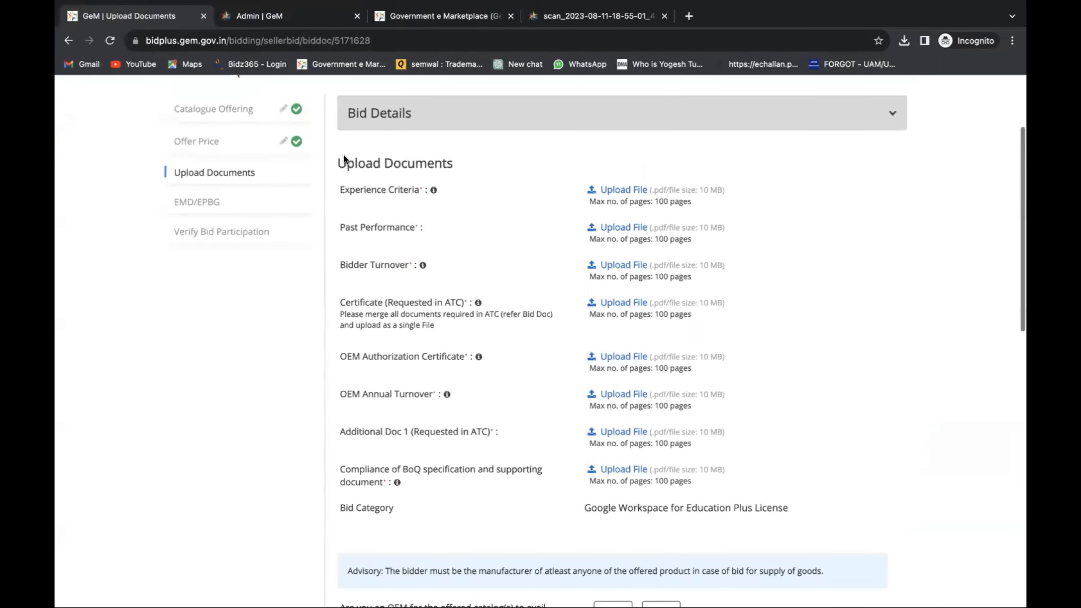
scroll(469, 197, up, 1)
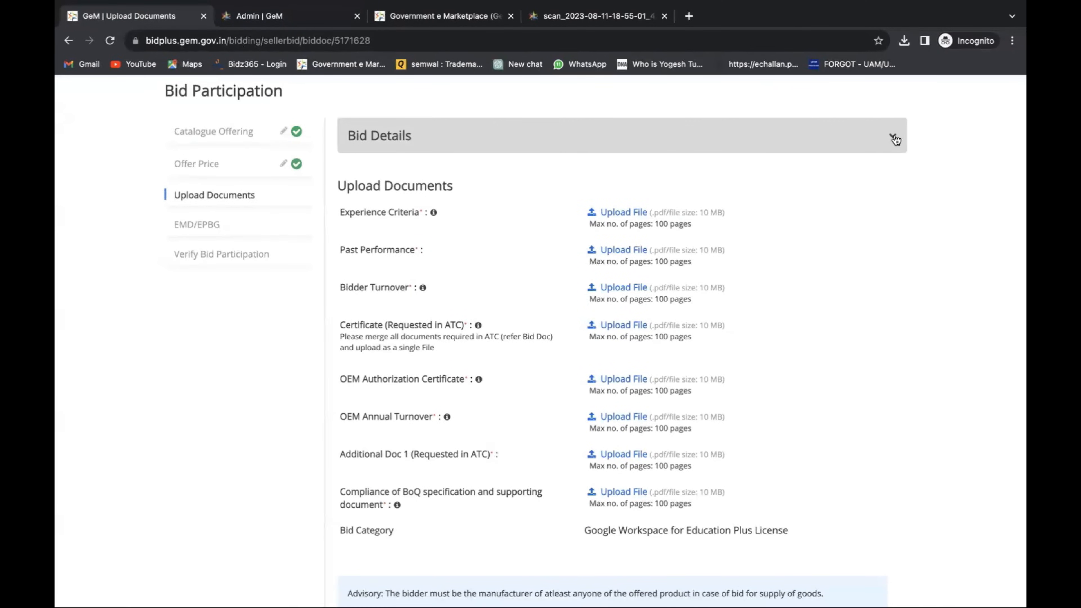
- Reopen GeM-Bidding-5171628.pdf beside the bid page and check the years of past experience required against the Experience Criteria upload
click(568, 15)
click(68, 40)
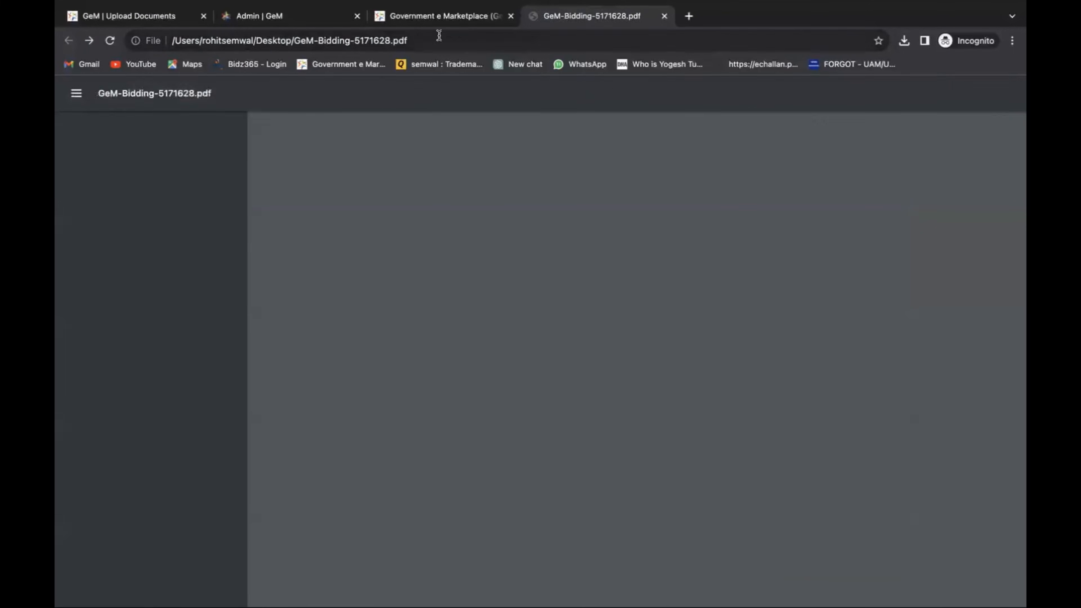
drag(612, 20, 327, 19)
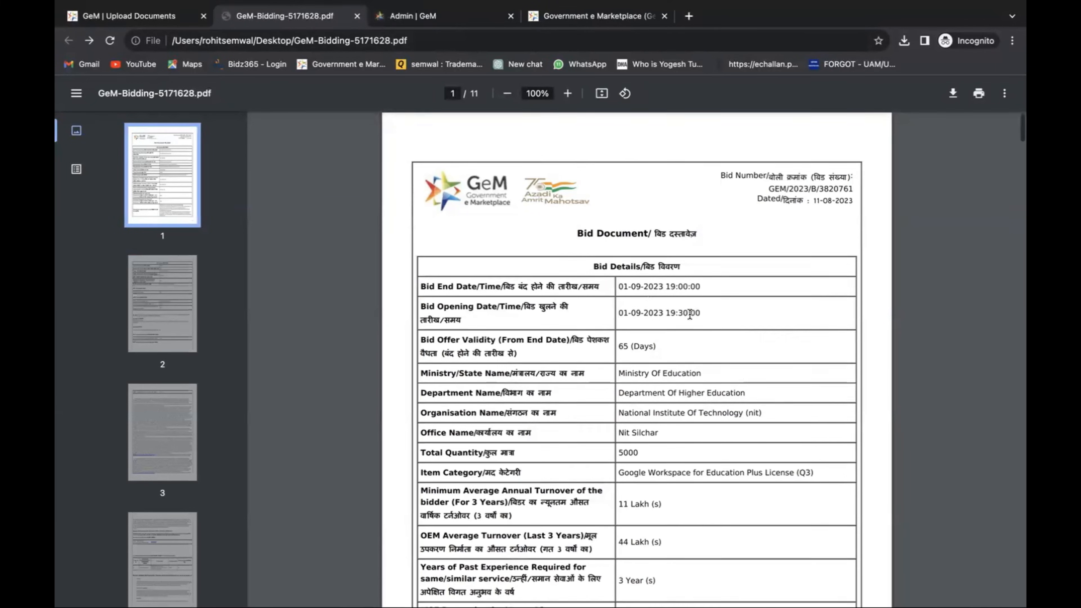
scroll(690, 314, down, 5)
drag(423, 340, 685, 358)
click(605, 353)
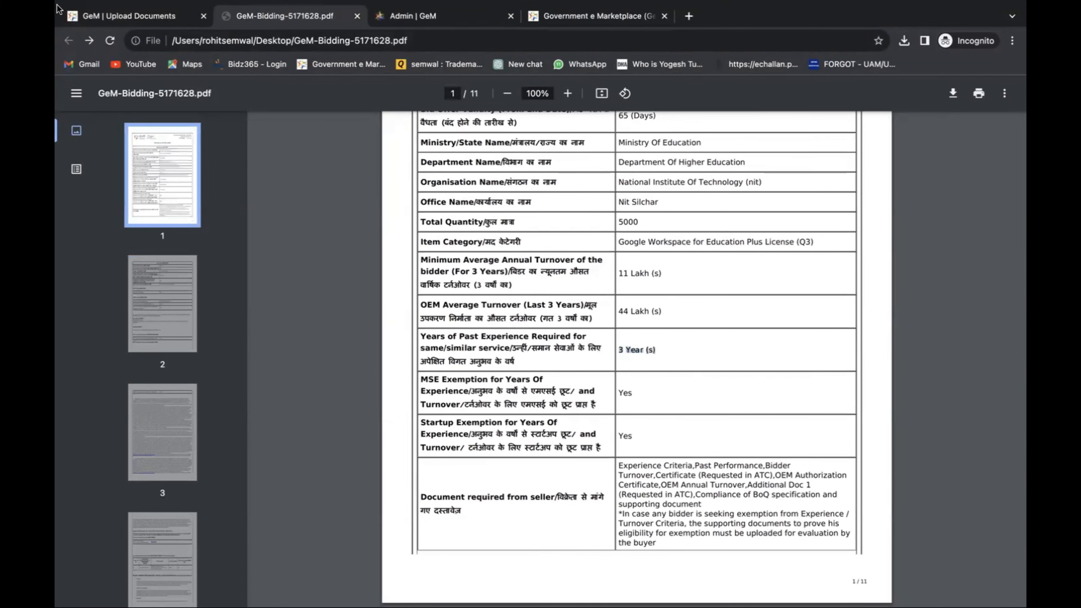
click(106, 16)
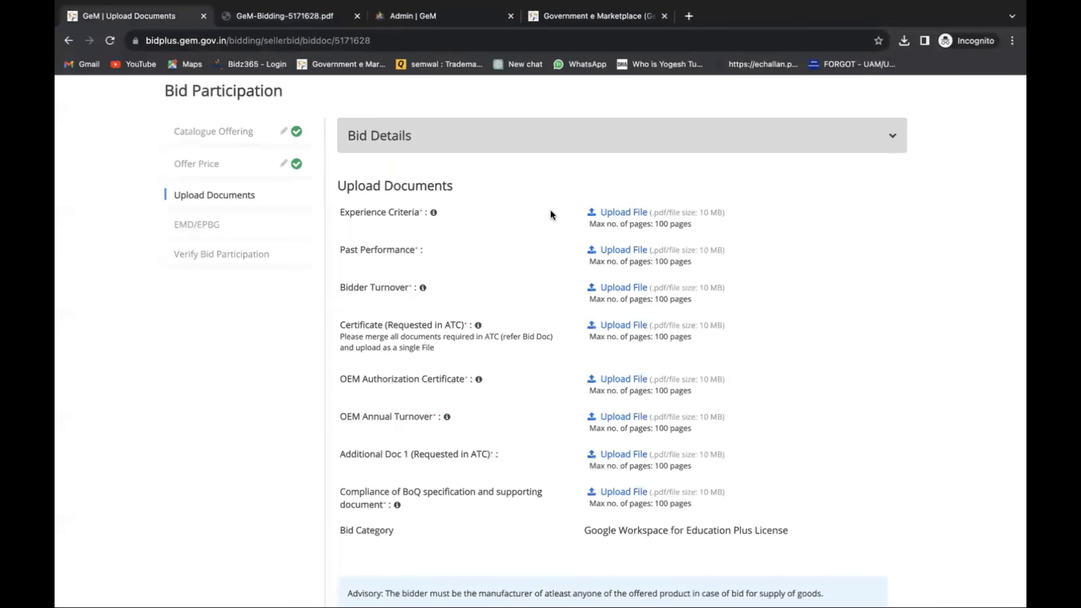
scroll(440, 211, down, 1)
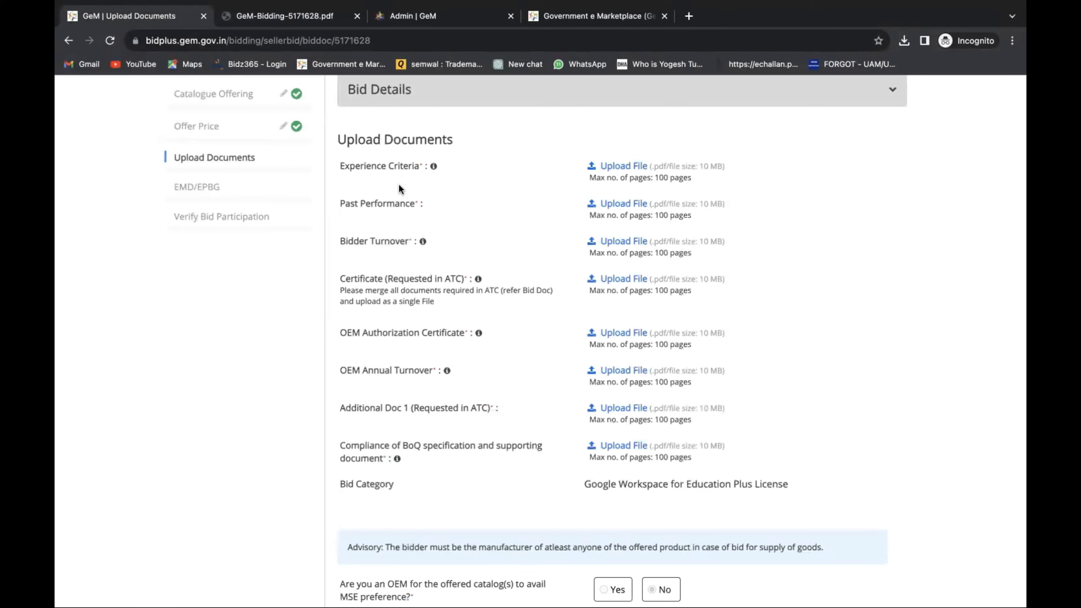
- Check the Past Performance requirement on page 2 of the bid document and return to the Upload Documents page
click(268, 19)
scroll(696, 408, down, 6)
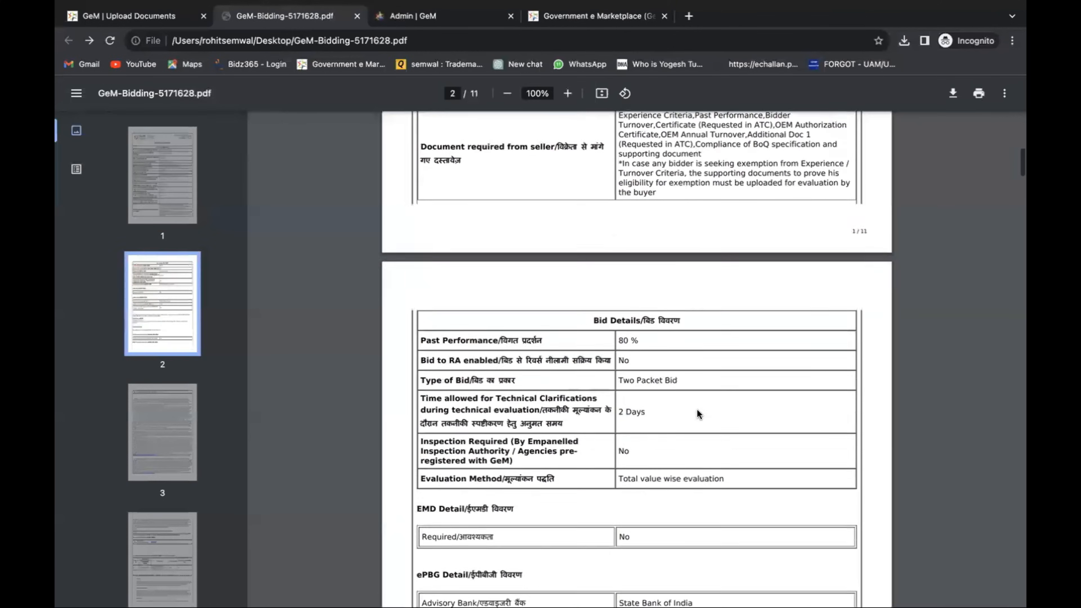
drag(418, 342, 476, 341)
drag(616, 339, 639, 341)
click(176, 17)
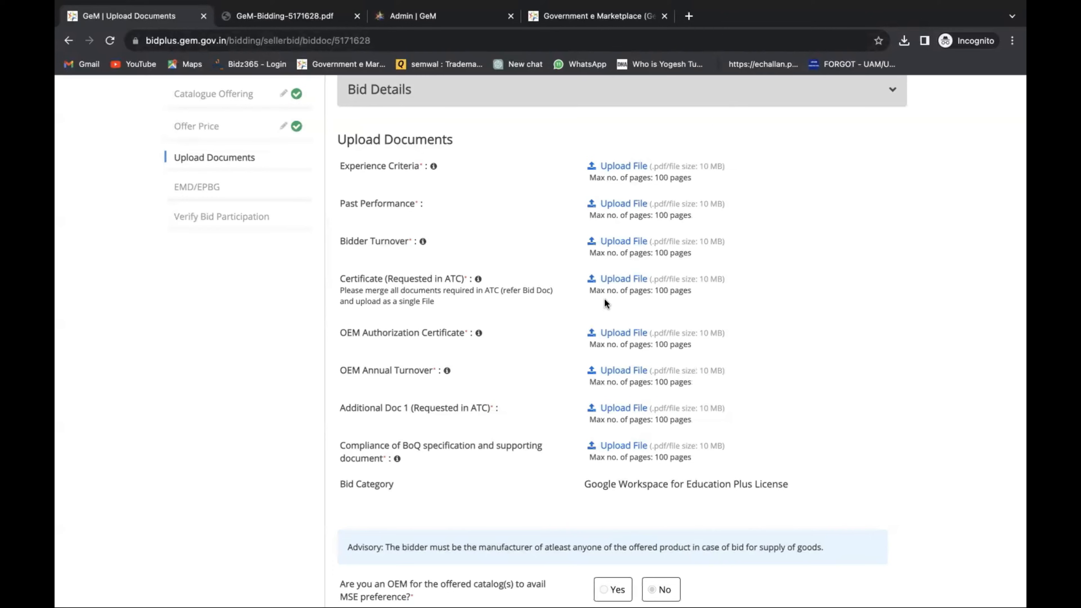
- Expand Bid Details and review the item quantity and required documents alongside the upload list
click(889, 93)
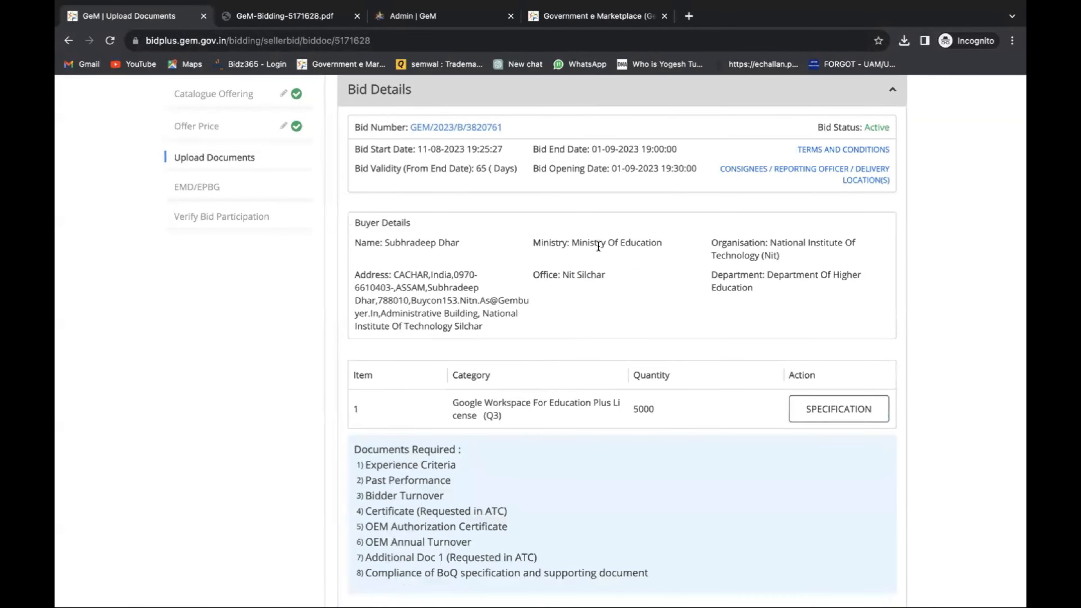
scroll(598, 246, down, 2)
drag(629, 320, 681, 325)
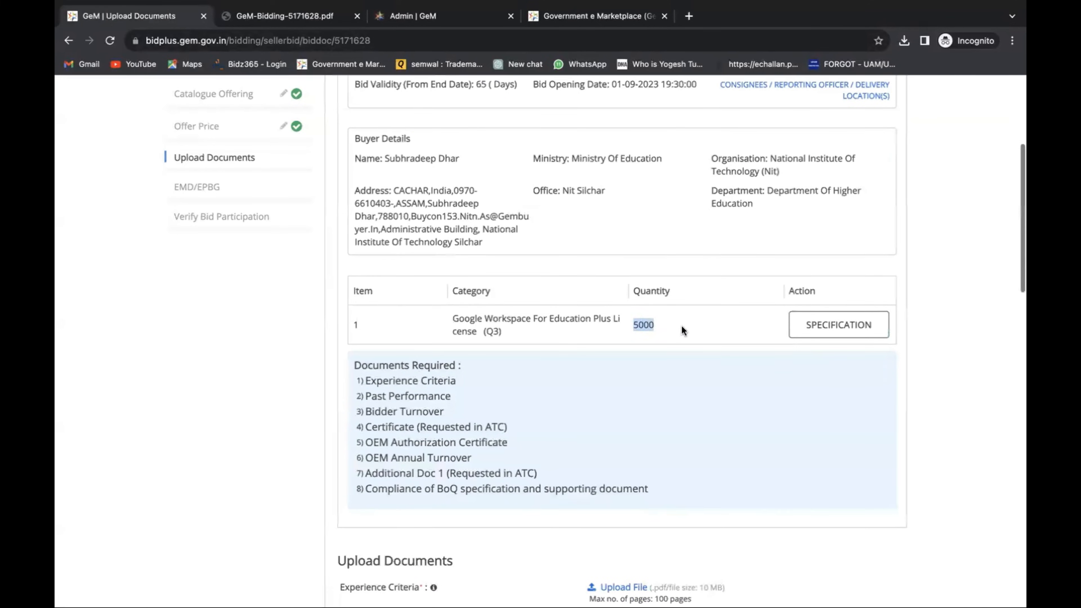
scroll(676, 328, down, 2)
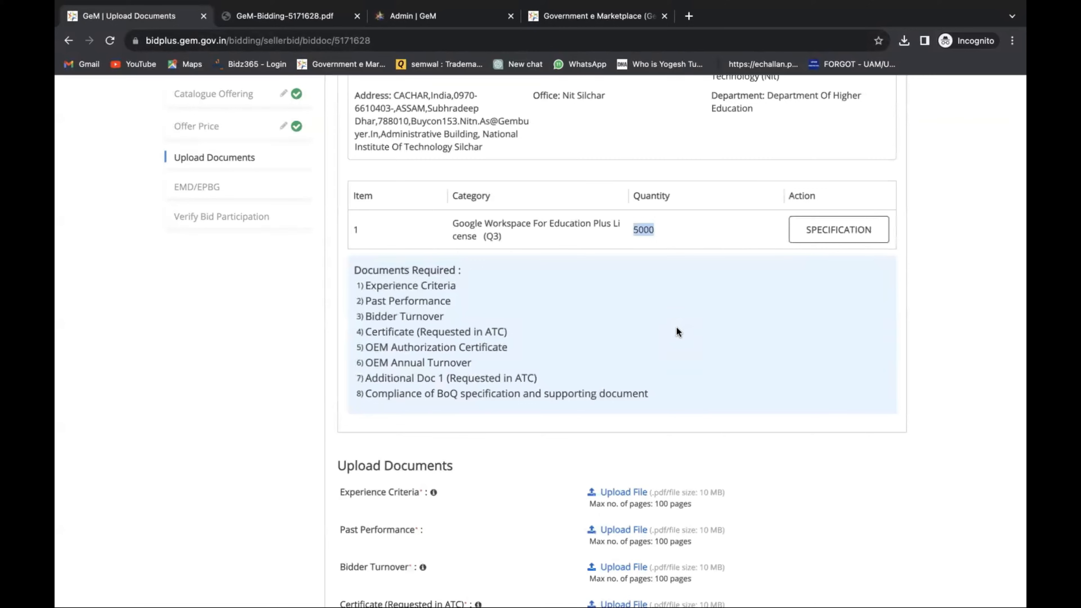
scroll(677, 332, down, 1)
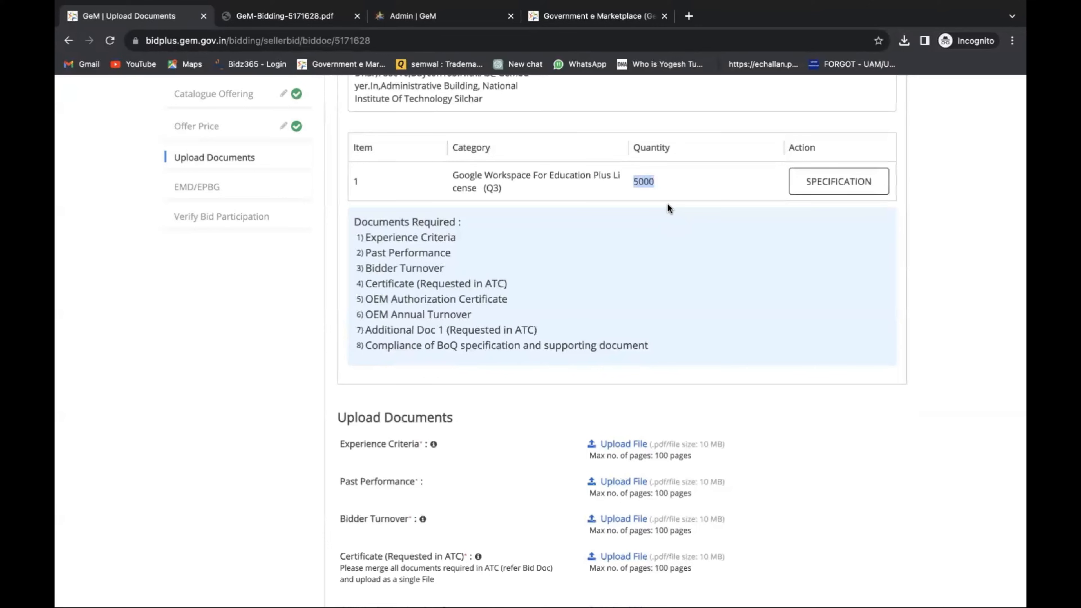
click(681, 179)
scroll(692, 182, down, 3)
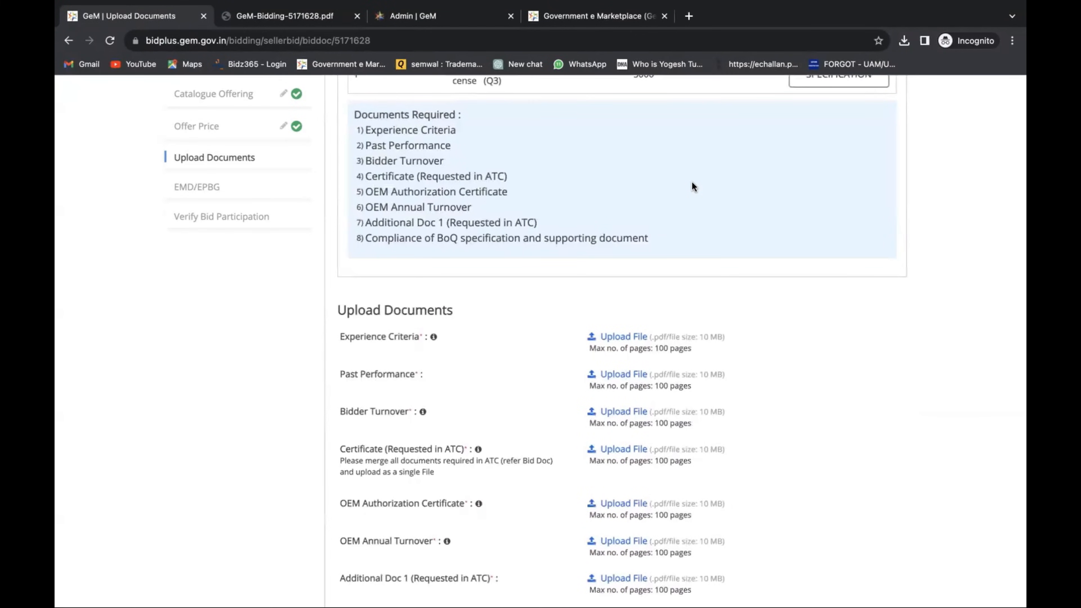
scroll(692, 186, down, 3)
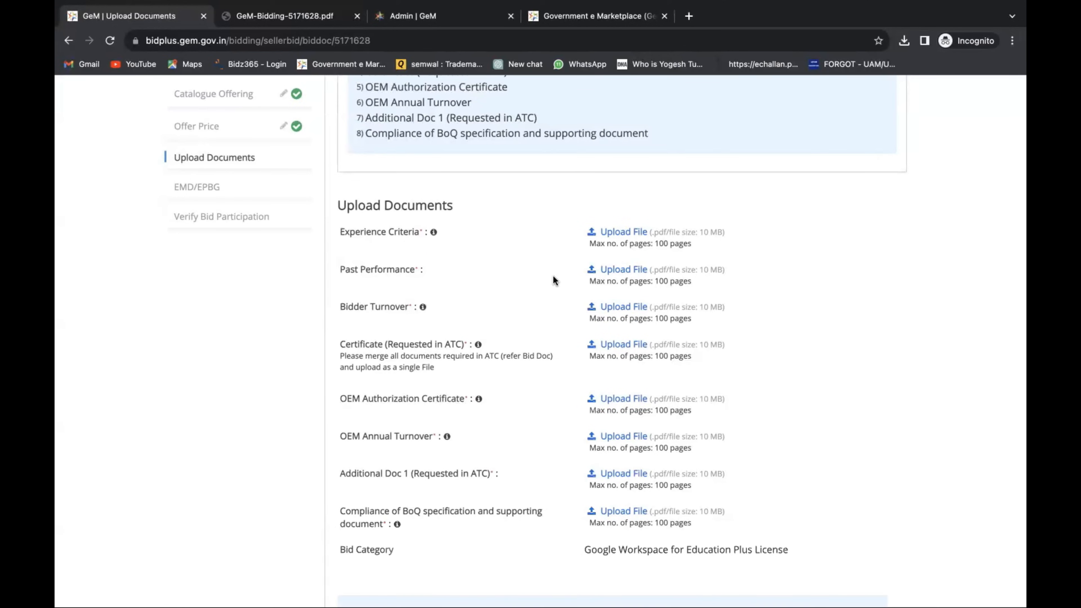
scroll(553, 279, down, 1)
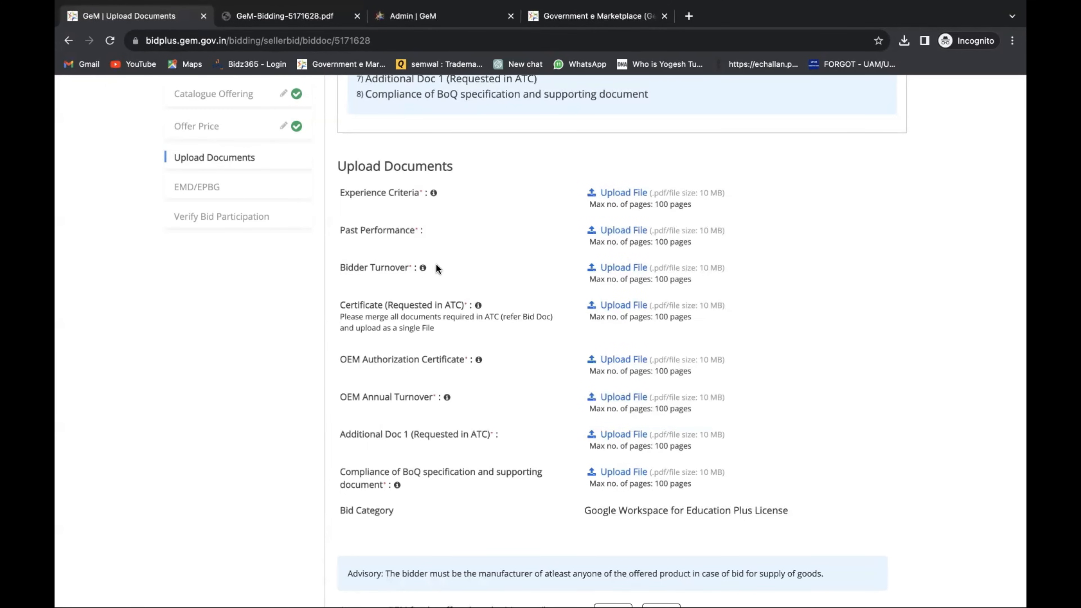
- Check the minimum average annual turnover requirements in the bid document and return to the Upload Documents page
click(289, 17)
scroll(539, 304, up, 5)
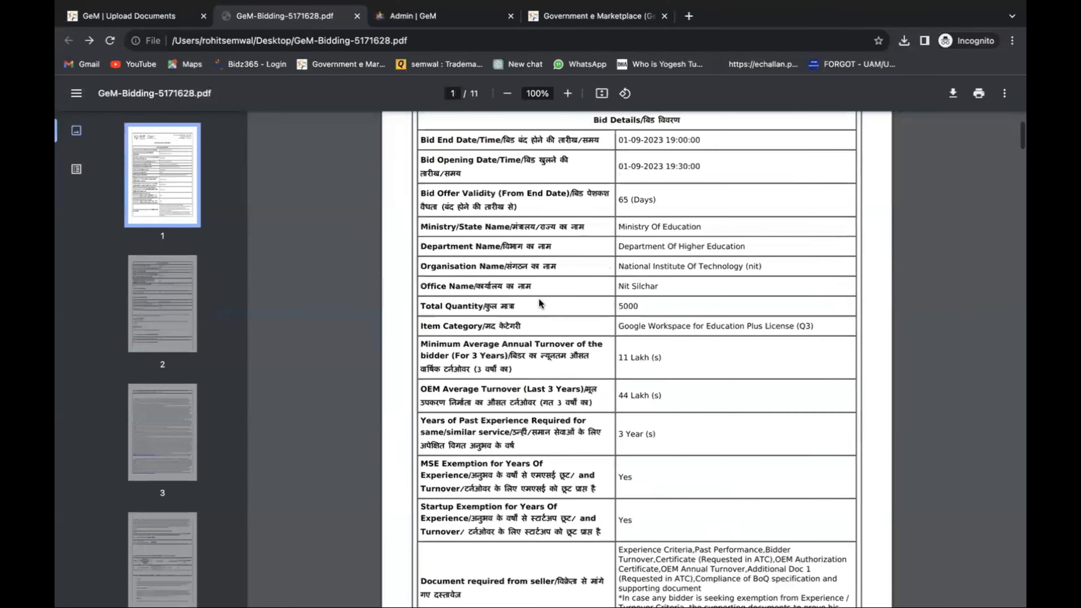
scroll(583, 337, down, 1)
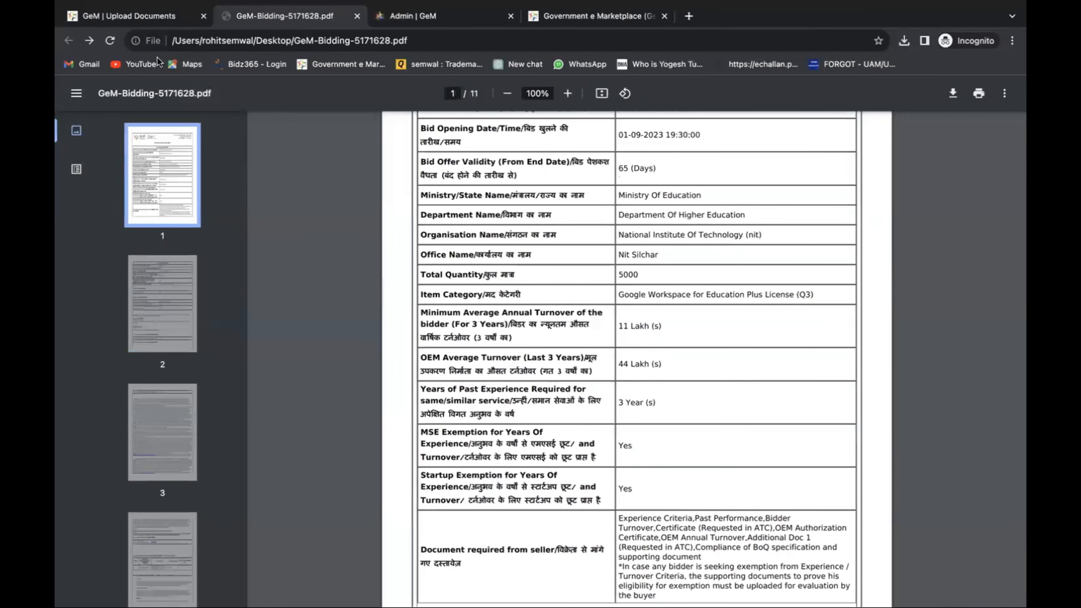
click(183, 16)
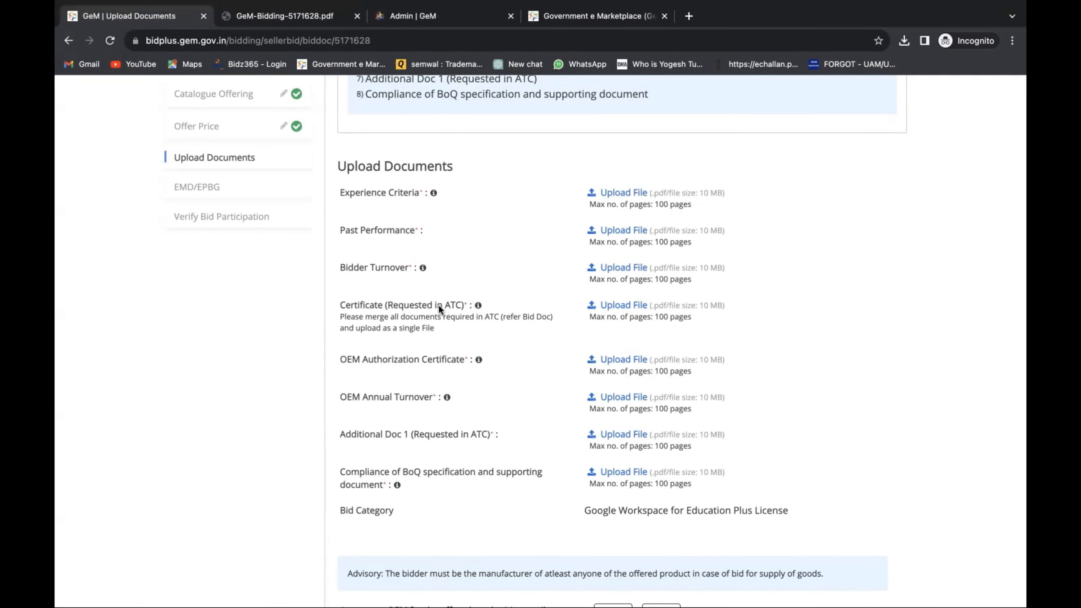
- Open the bid's terms and conditions, examine the ISO 9001 clause under 1.20 Certificates, and return to the Upload Documents page
scroll(438, 304, up, 10)
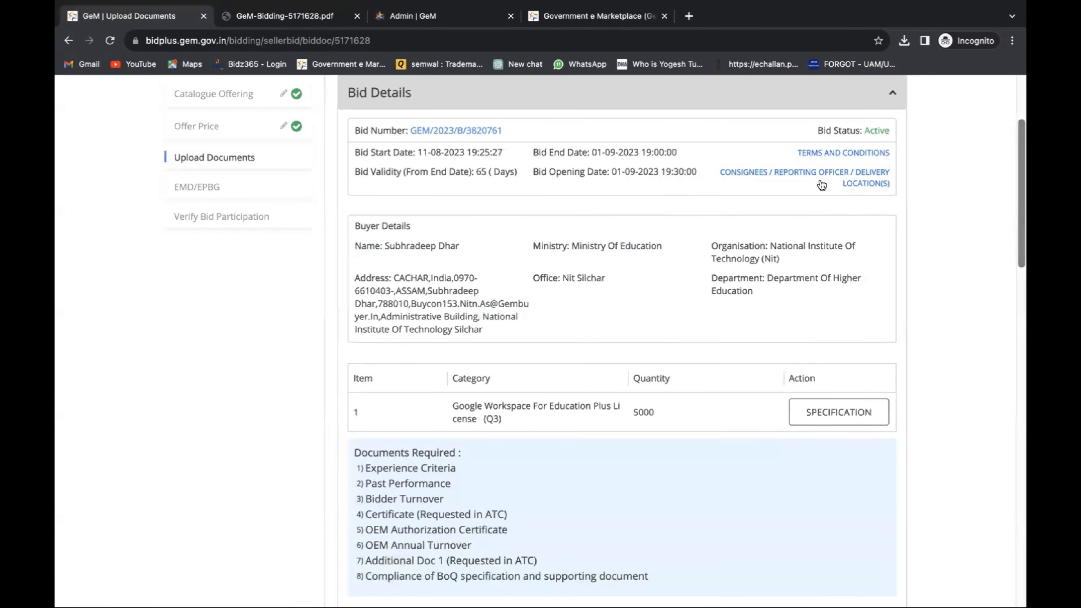
click(816, 154)
scroll(294, 354, down, 5)
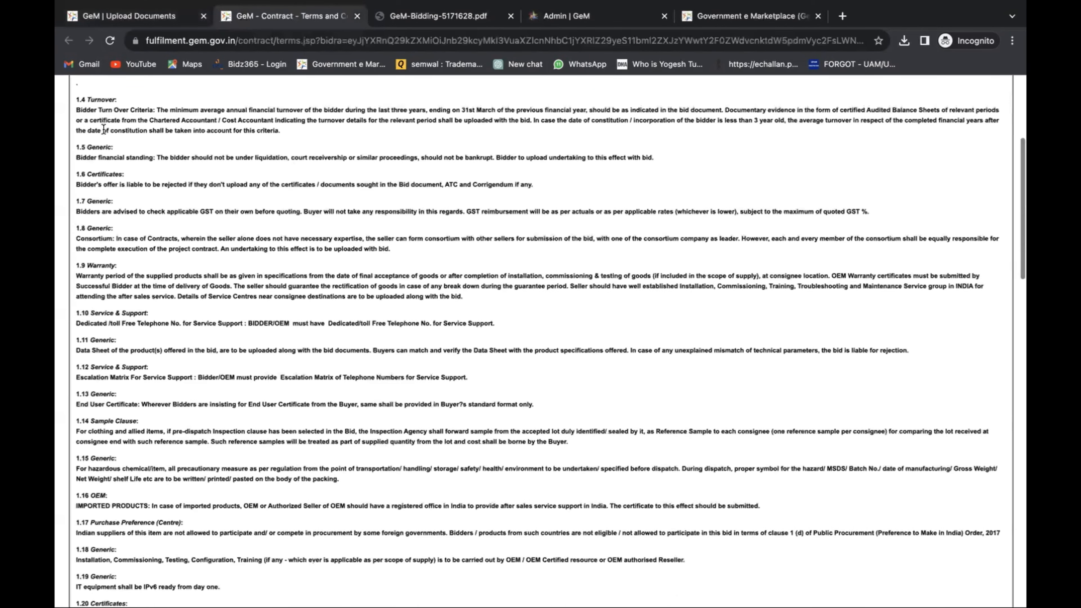
scroll(175, 290, down, 3)
scroll(175, 288, down, 4)
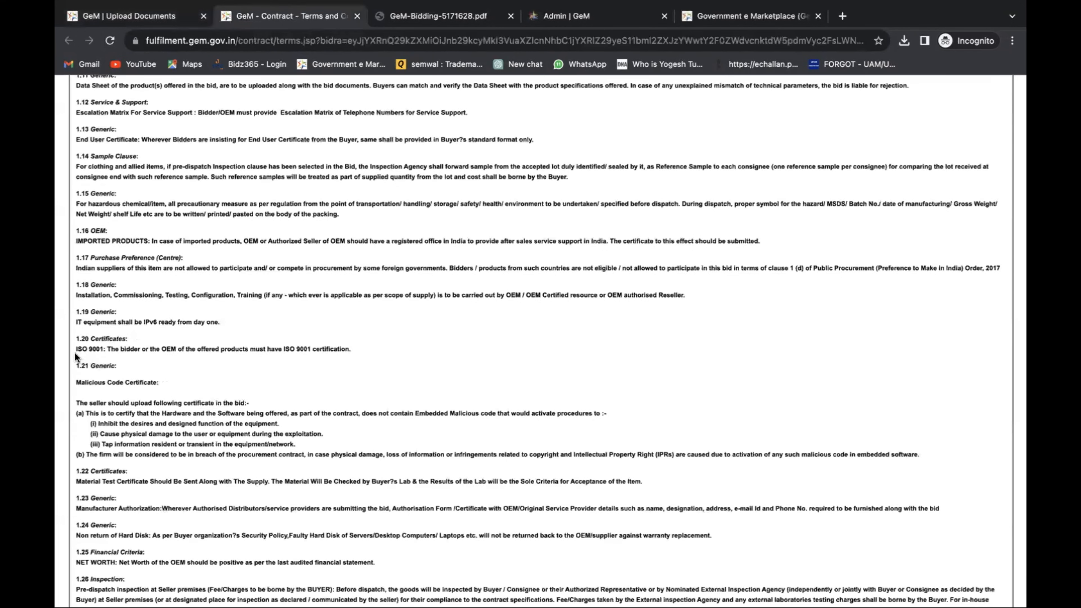
drag(75, 350, 197, 350)
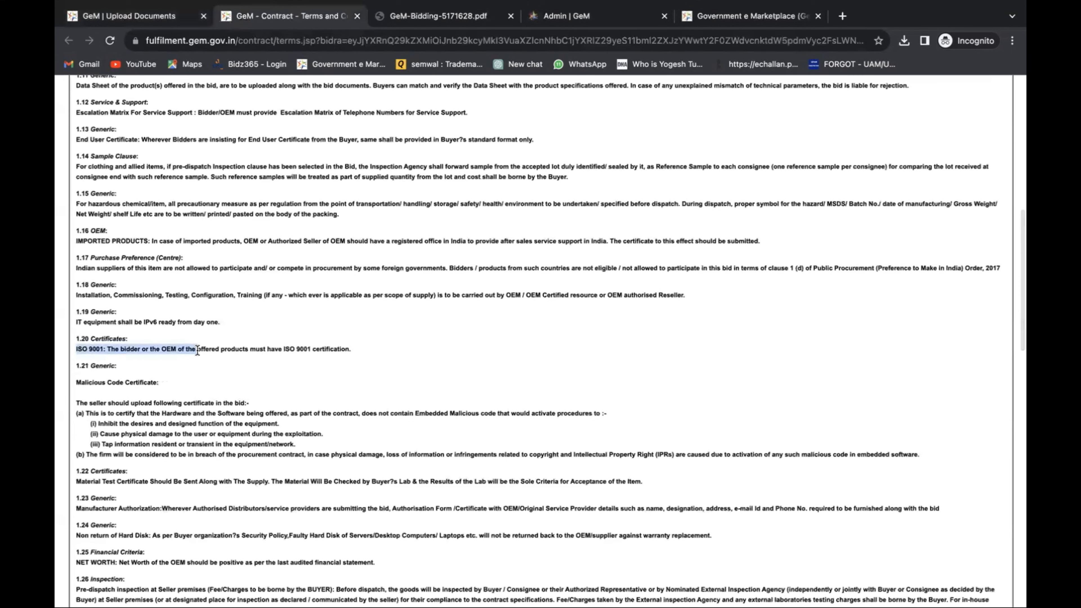
scroll(197, 350, down, 1)
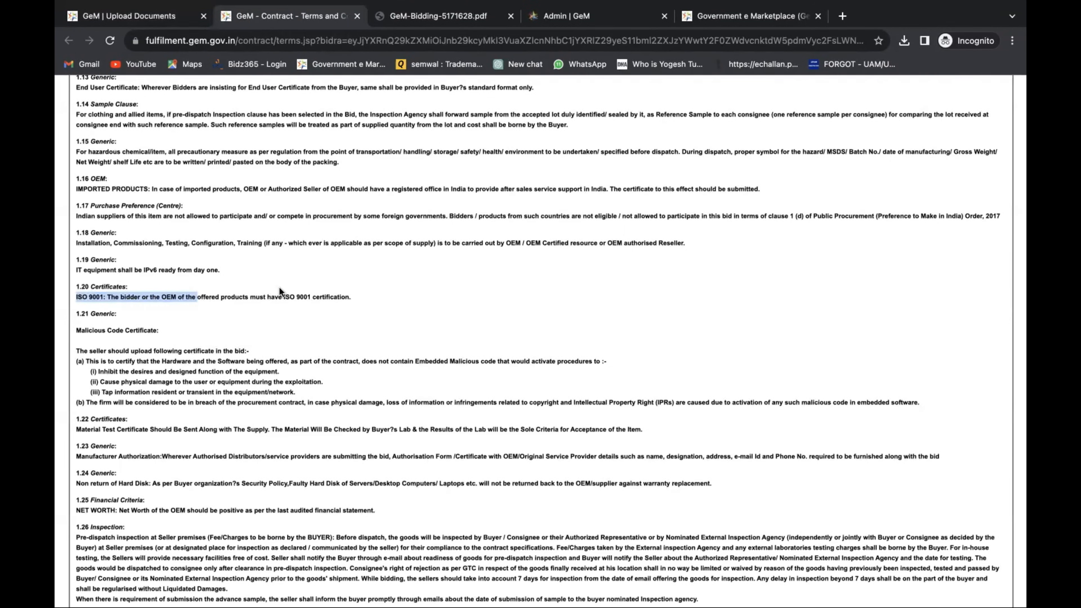
click(147, 17)
scroll(553, 383, down, 1)
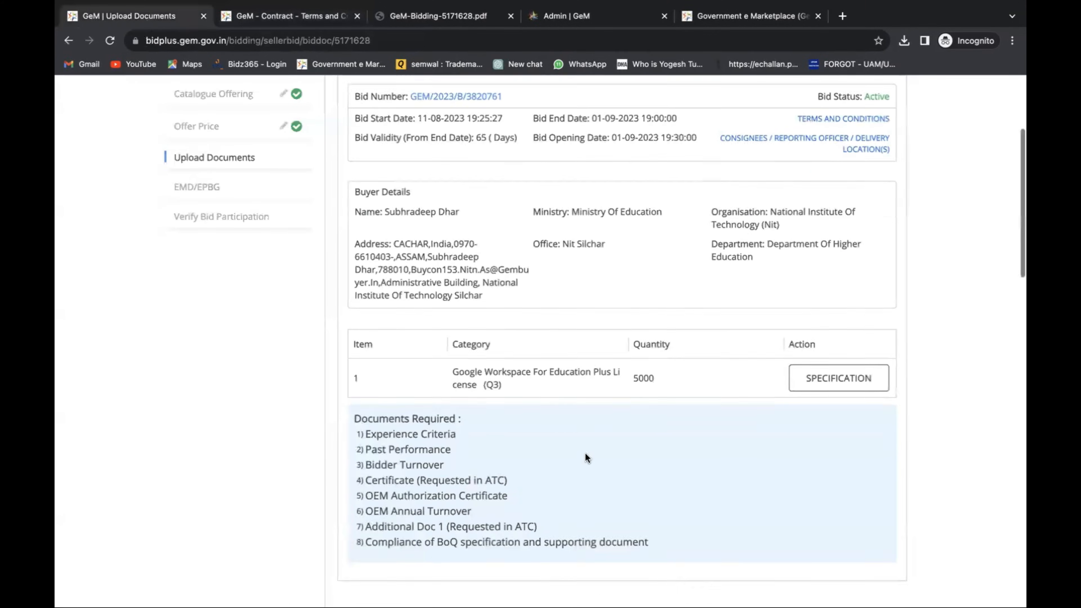
- Check the document upload list against the certificate clauses in the bid's terms and conditions, and return to the bid details
scroll(585, 457, down, 10)
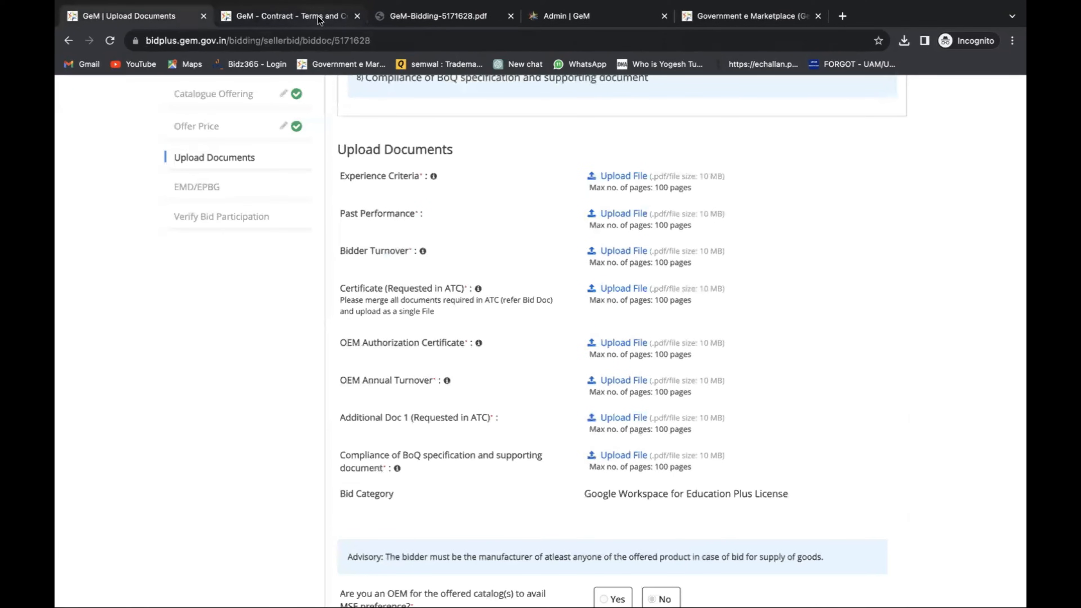
click(290, 15)
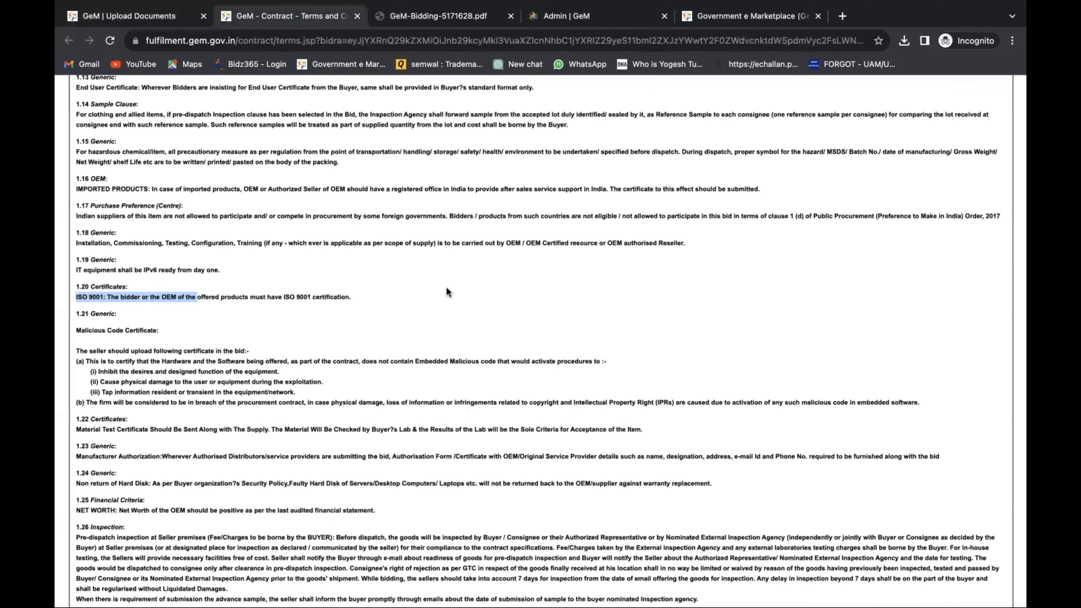
key(ctrl+shift+Tab)
scroll(667, 246, up, 10)
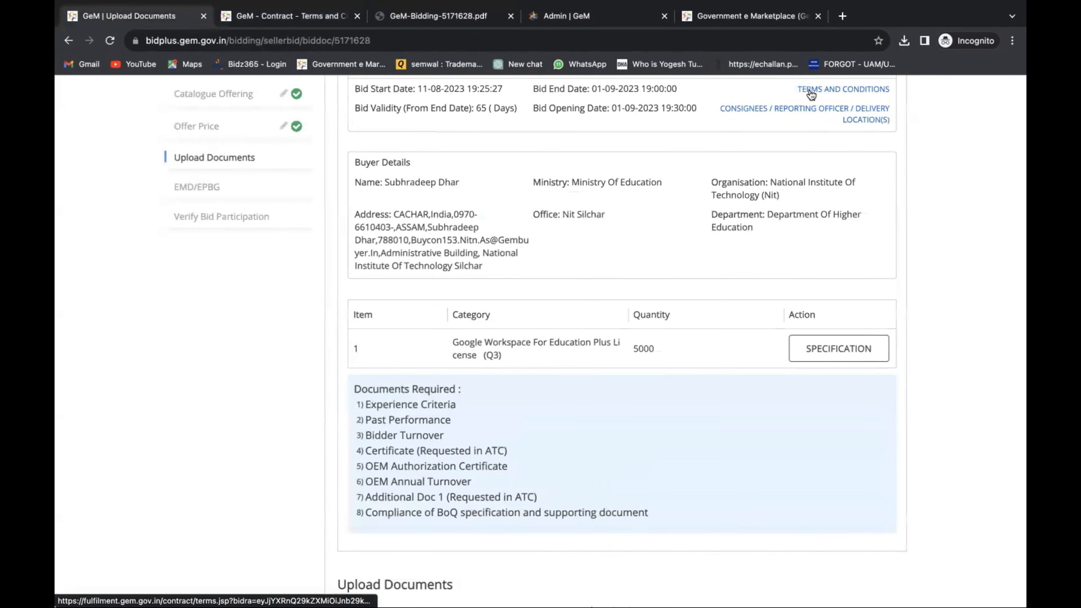
- Review the Buyer Added Bid Specific Terms and Conditions in the GeM-Bidding-5171628.pdf bid document and return to the document upload list
click(460, 17)
scroll(681, 386, down, 20)
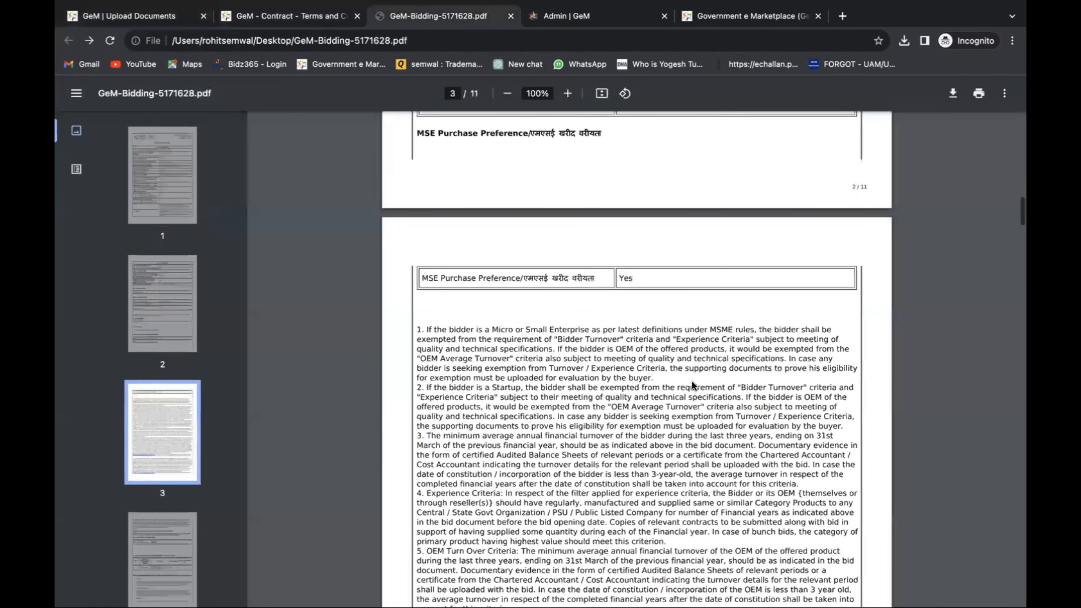
scroll(692, 380, down, 15)
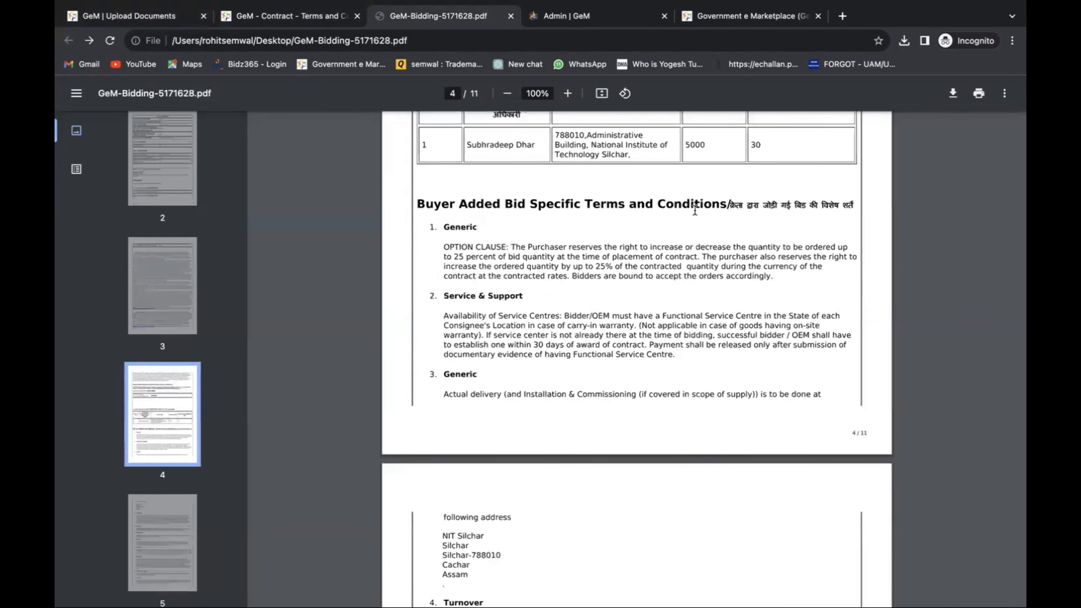
scroll(554, 298, down, 2)
scroll(479, 215, down, 20)
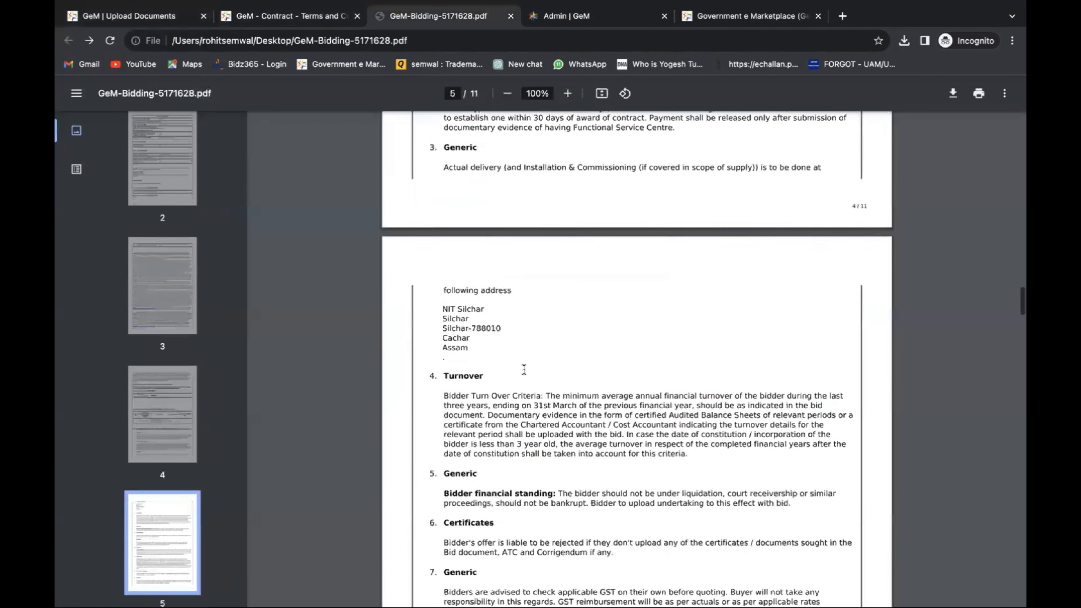
scroll(540, 375, down, 15)
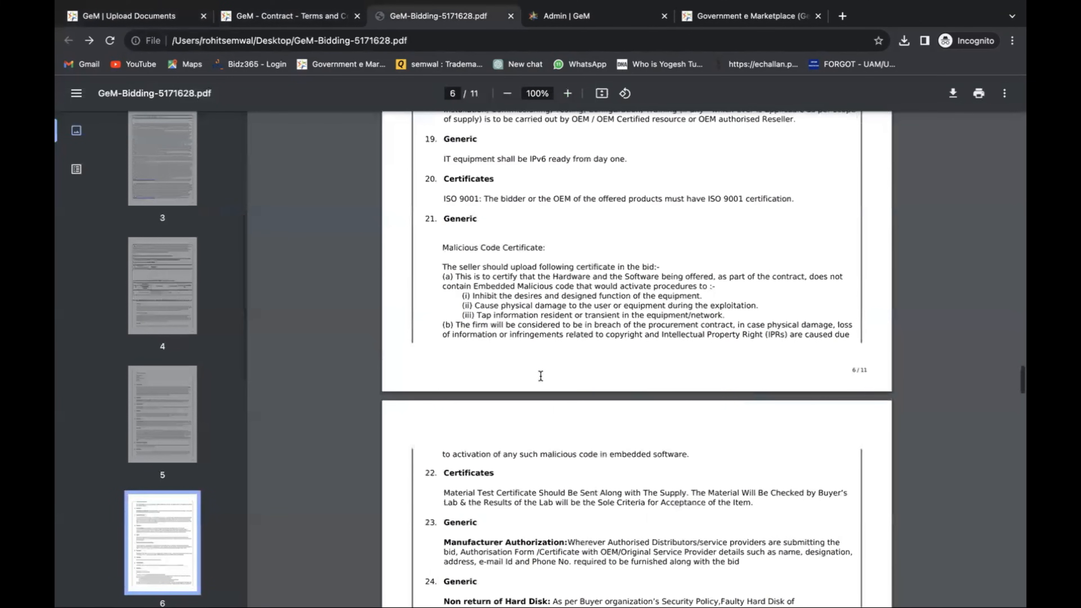
click(143, 17)
scroll(553, 366, down, 8)
scroll(430, 162, down, 5)
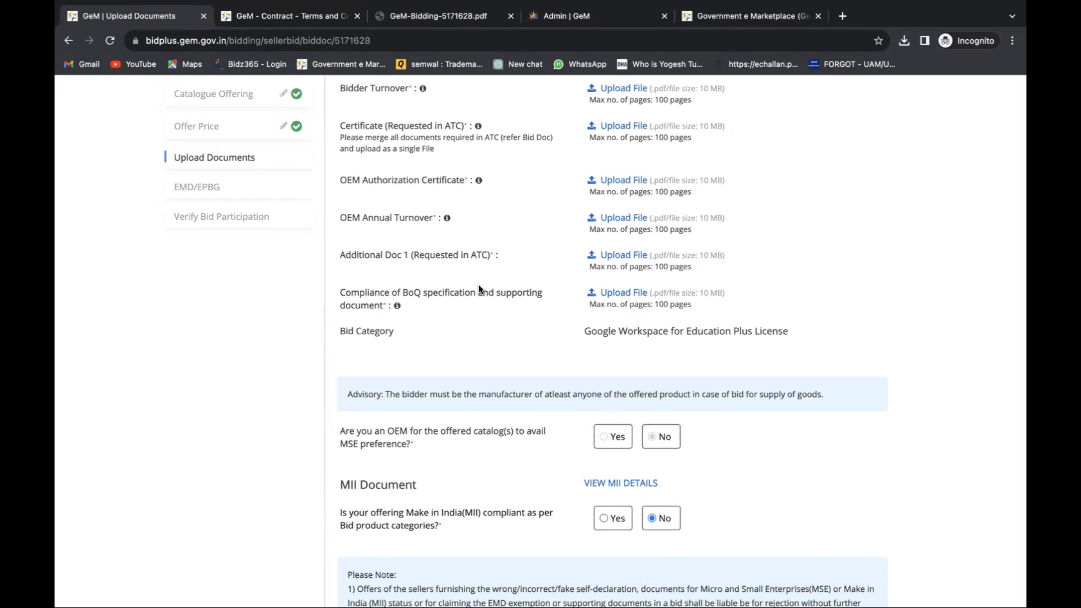
scroll(478, 284, up, 2)
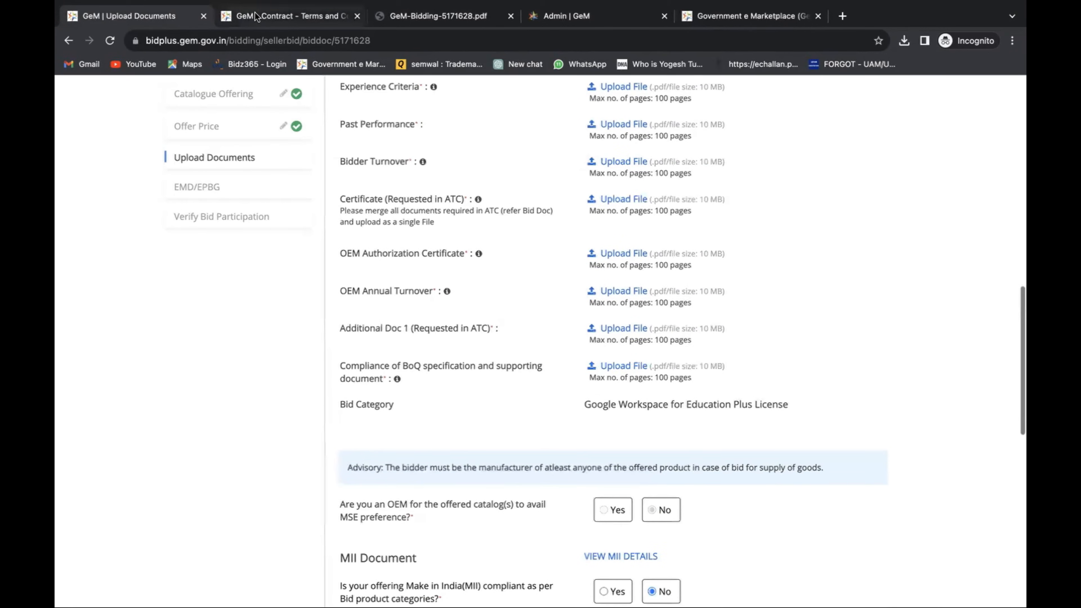
- Examine the terms and conditions clauses following 1.20 Certificates, through 1.35 Warranty, cross-checking them with the upload list, and return to Upload Documents
click(257, 17)
scroll(300, 382, down, 3)
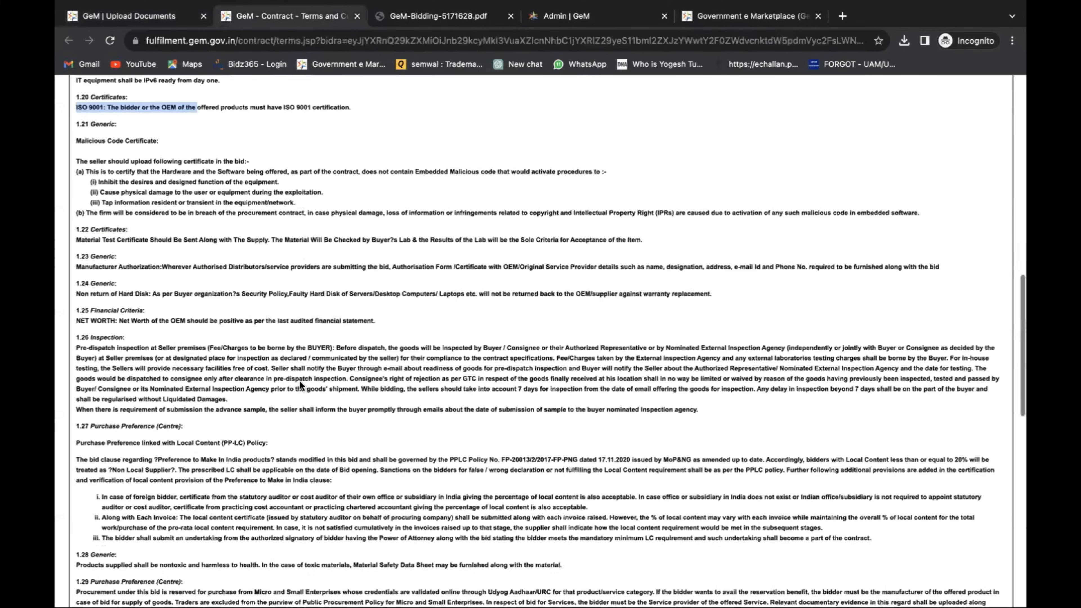
scroll(299, 380, down, 5)
click(141, 15)
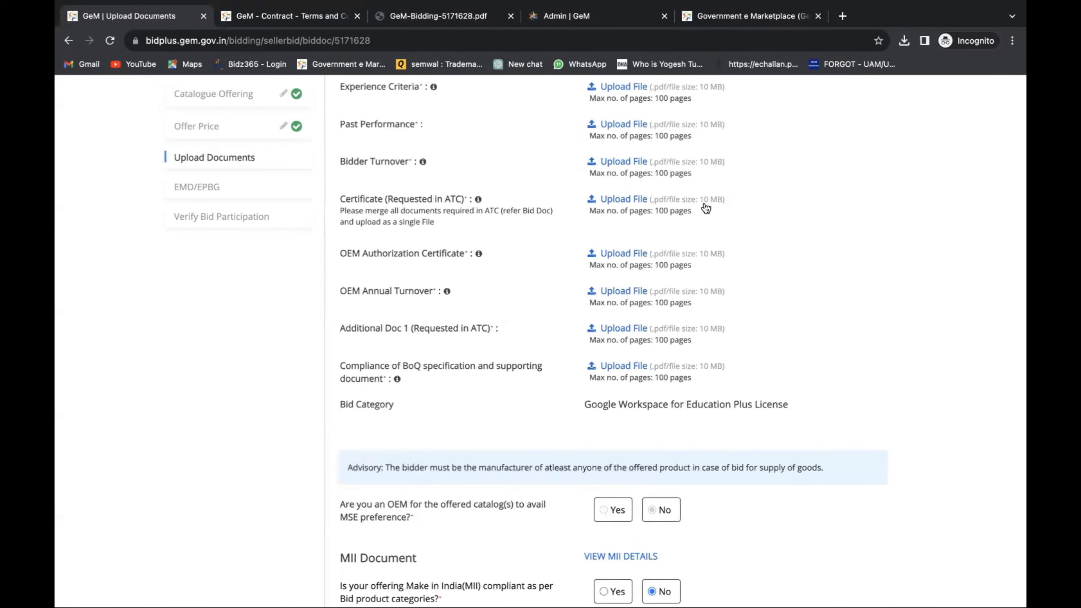
click(280, 17)
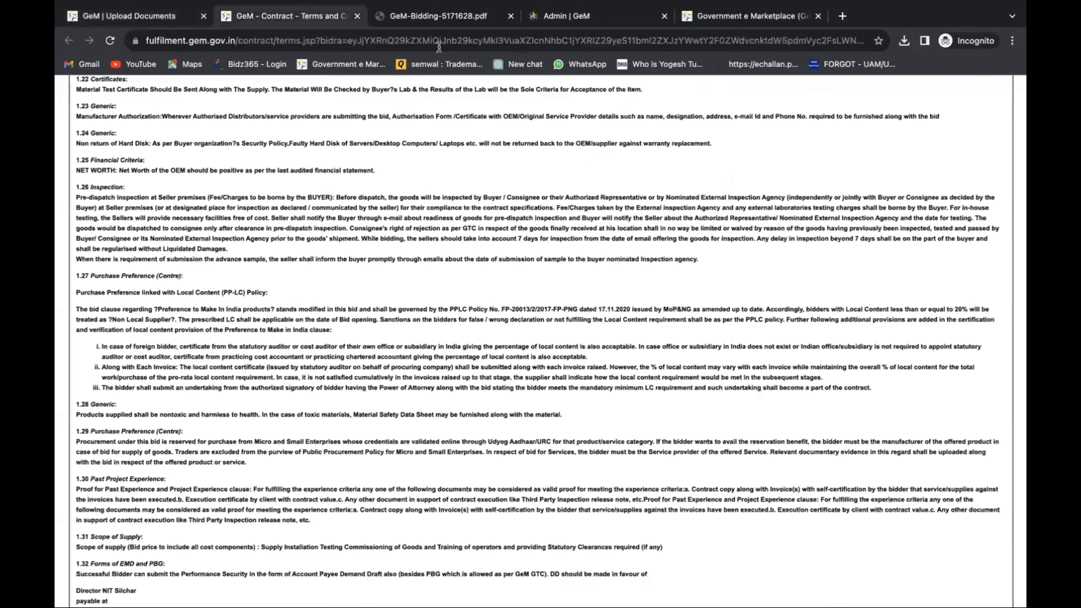
scroll(443, 420, down, 4)
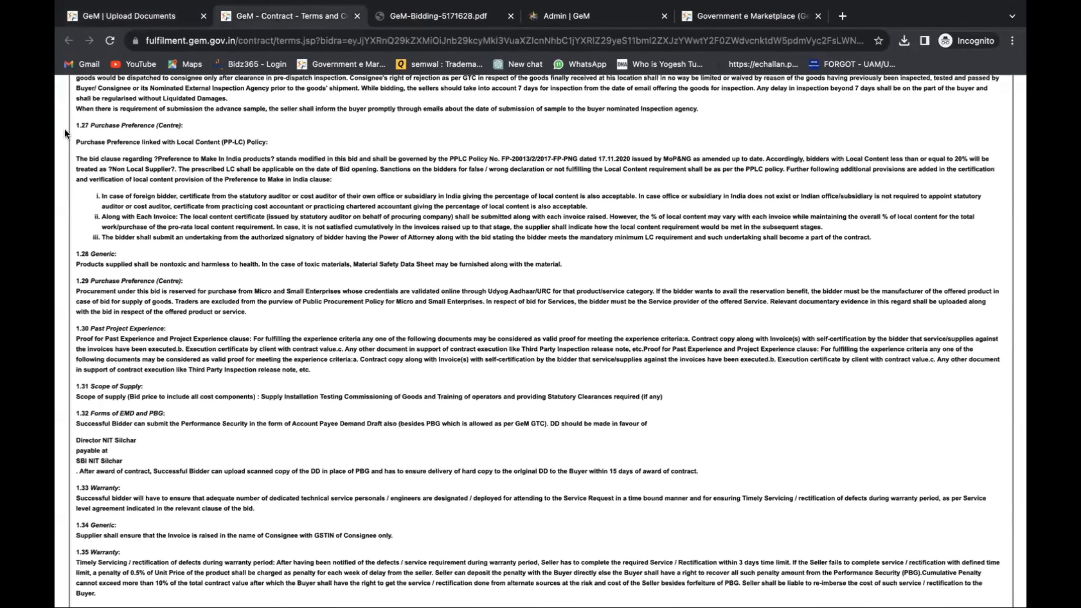
click(113, 17)
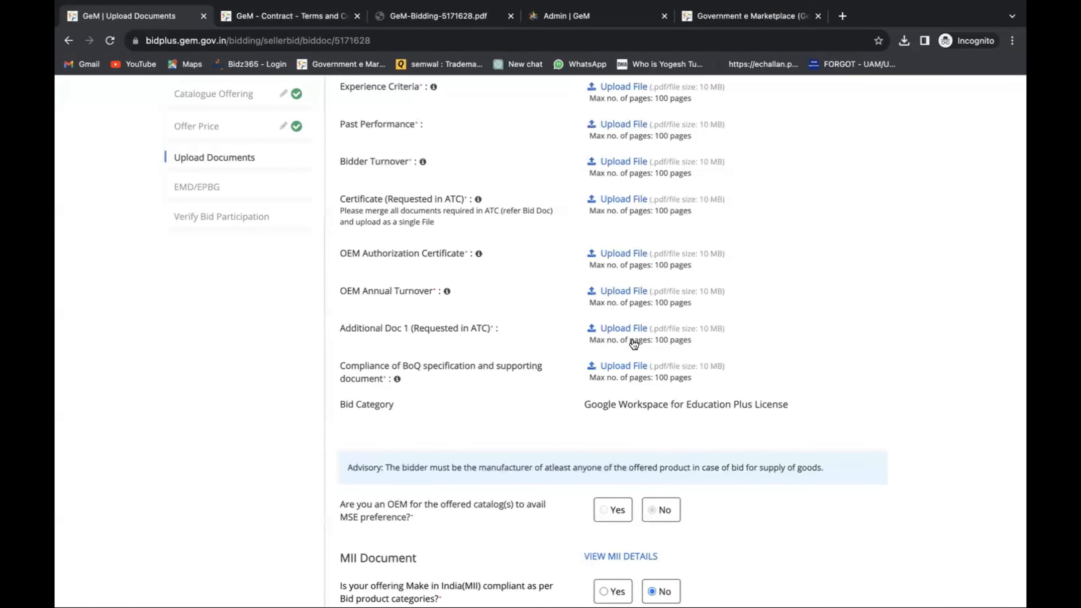
- Open the Buyer Specification Document linked on page 4 of the bid PDF, examine the item specifications, and return to the Upload Documents page
scroll(468, 362, down, 1)
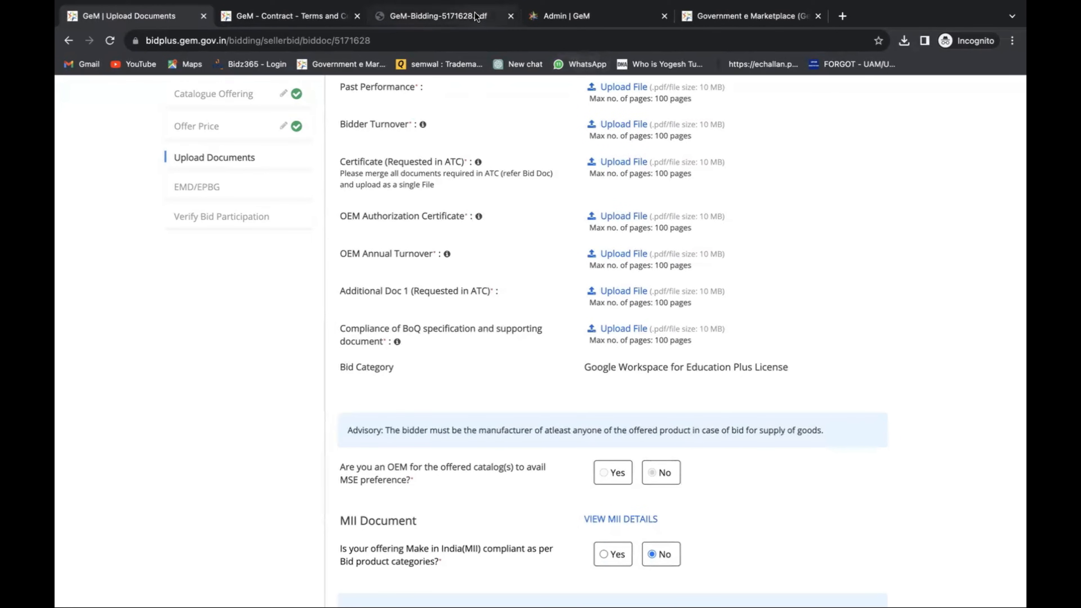
click(438, 16)
scroll(615, 321, up, 6)
scroll(614, 320, up, 20)
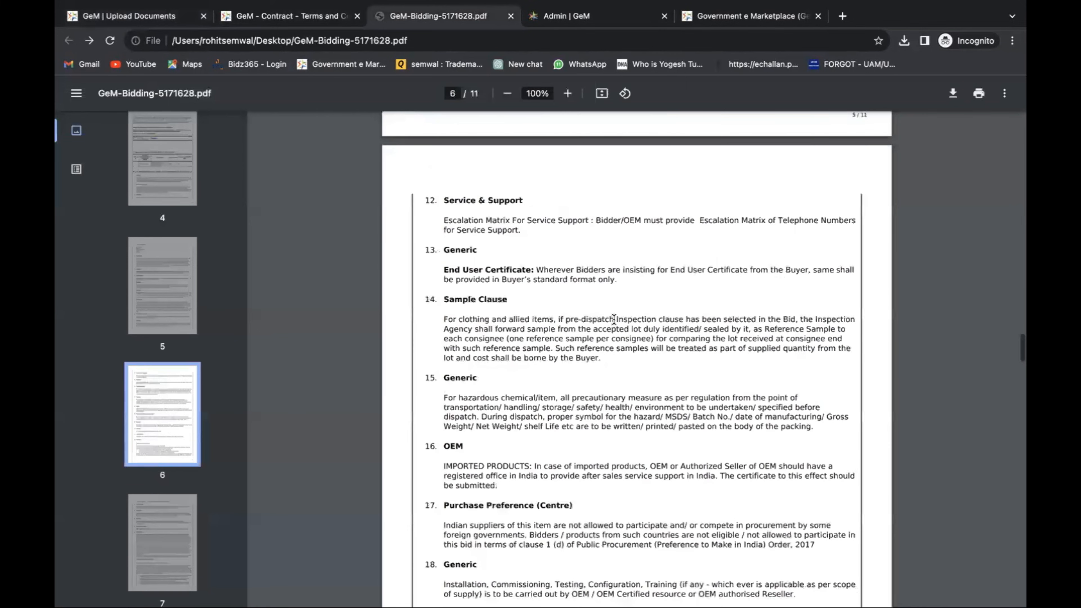
scroll(595, 330, up, 4)
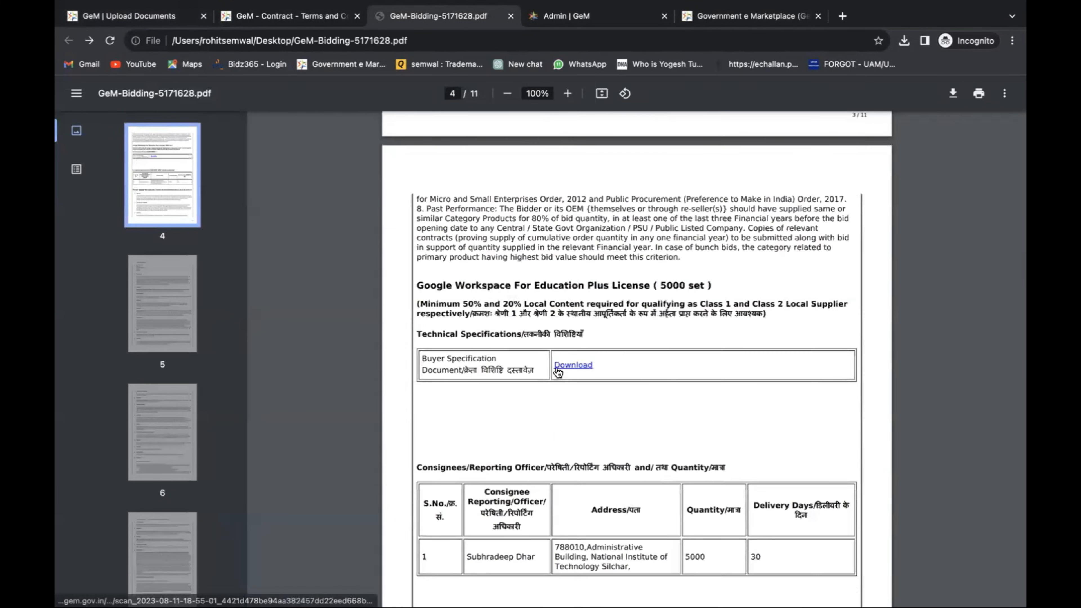
click(562, 367)
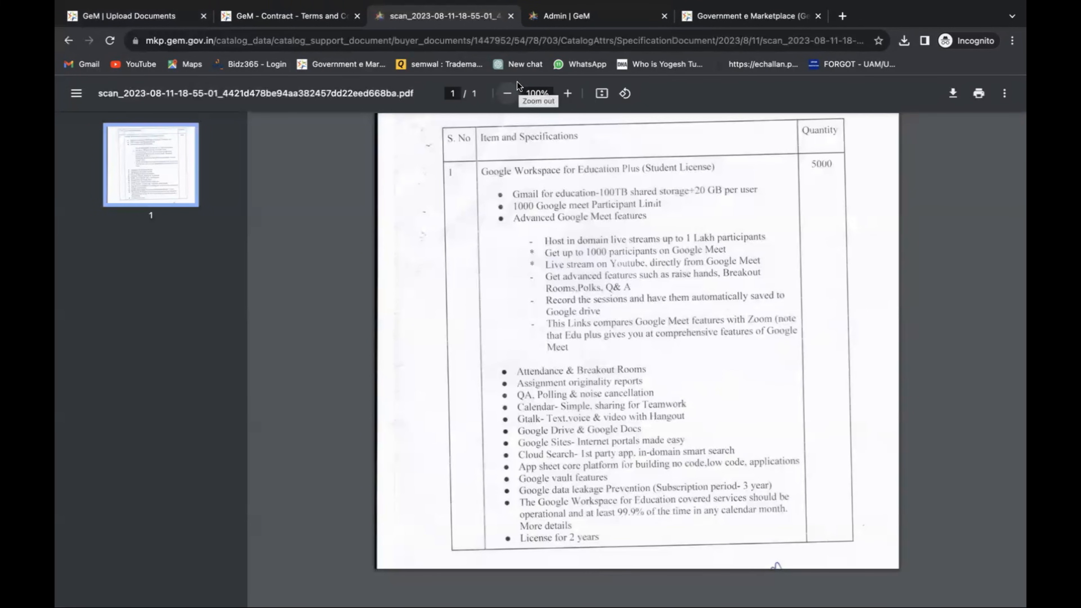
click(315, 19)
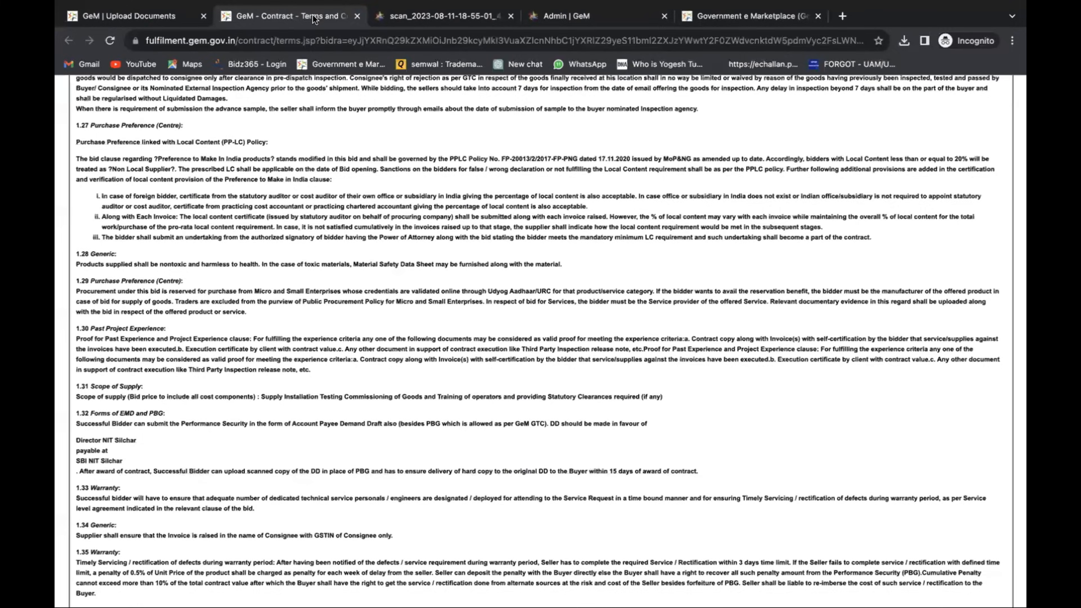
click(151, 16)
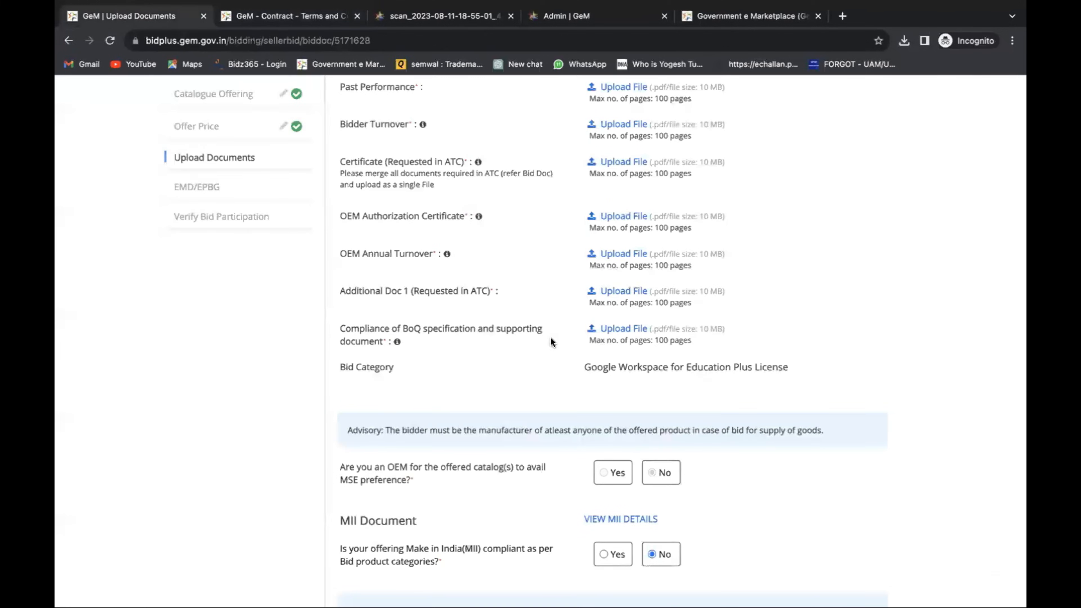
- Review the OEM and Make in India compliance questions and the accompanying notes below the document upload list
scroll(634, 341, down, 5)
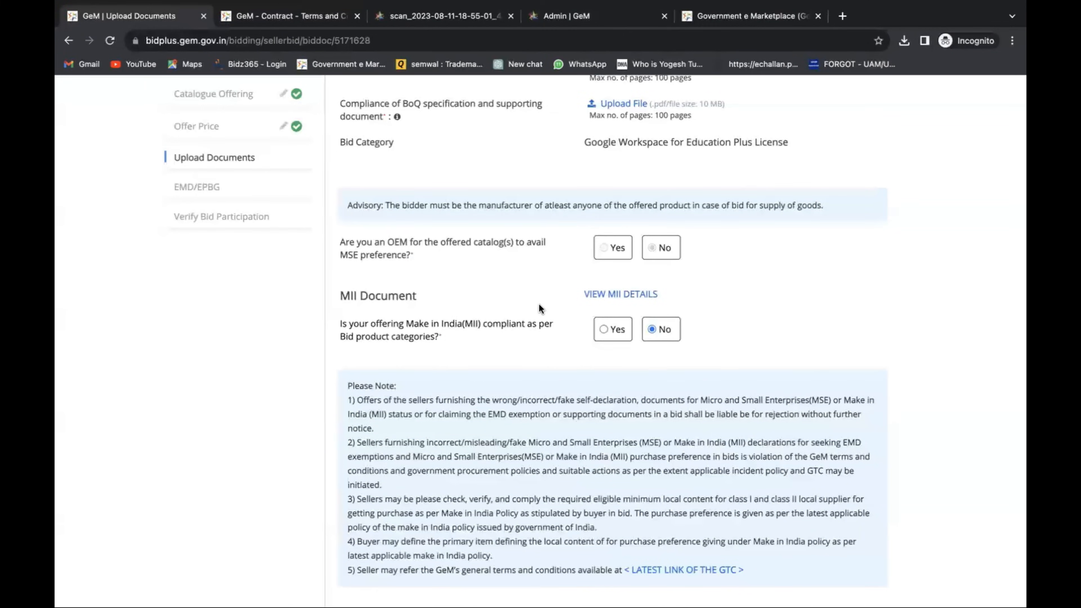
scroll(539, 309, down, 3)
scroll(539, 304, up, 10)
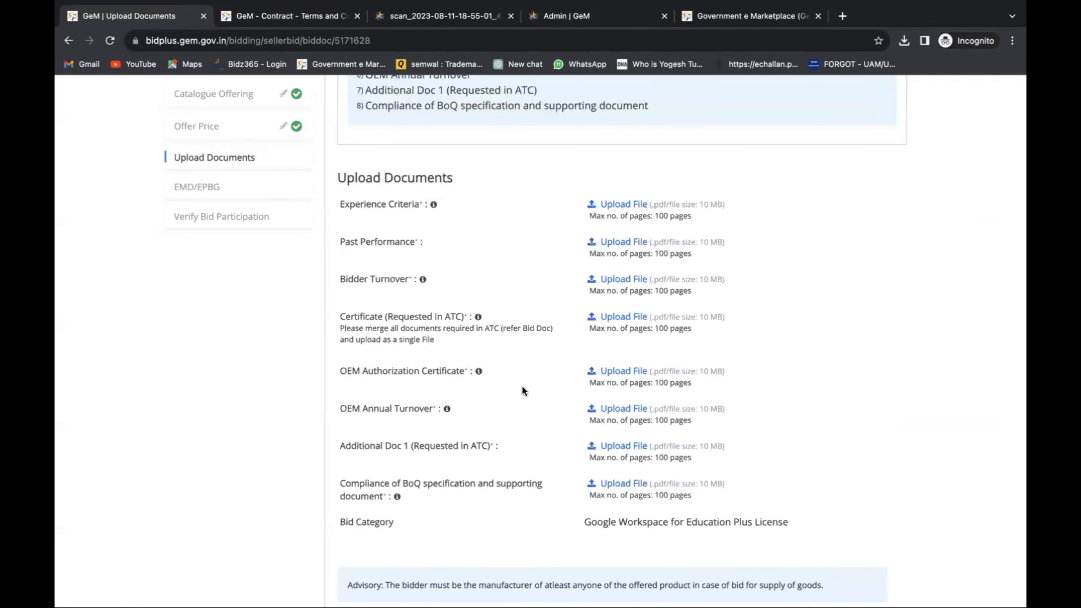
scroll(521, 387, down, 6)
scroll(526, 392, down, 2)
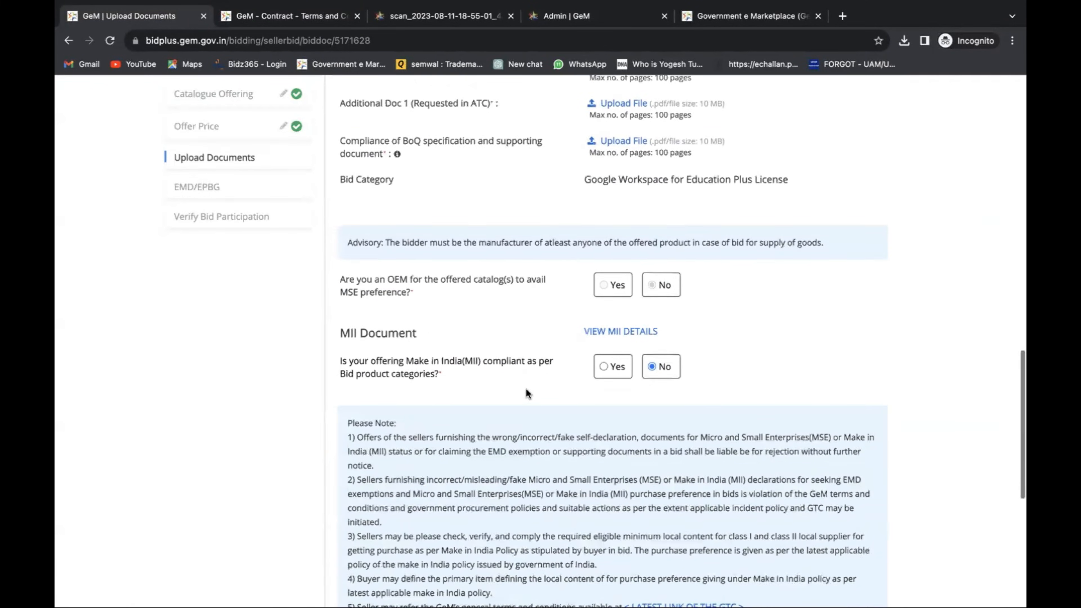